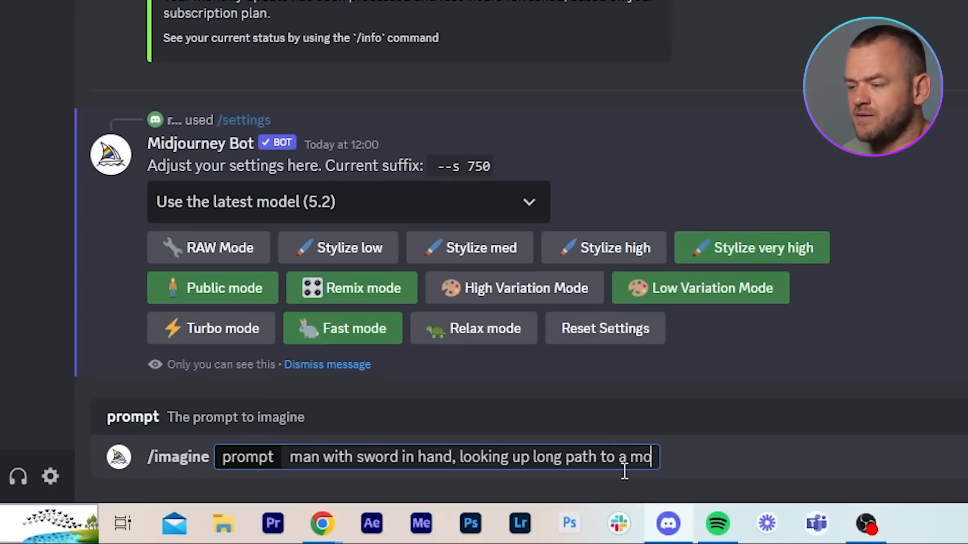
- Finish the imagine prompt with "a mountain, there is fire on top of the mountain, --ar 16:9", submit it and view the generated grid enlarged
text(ere i)
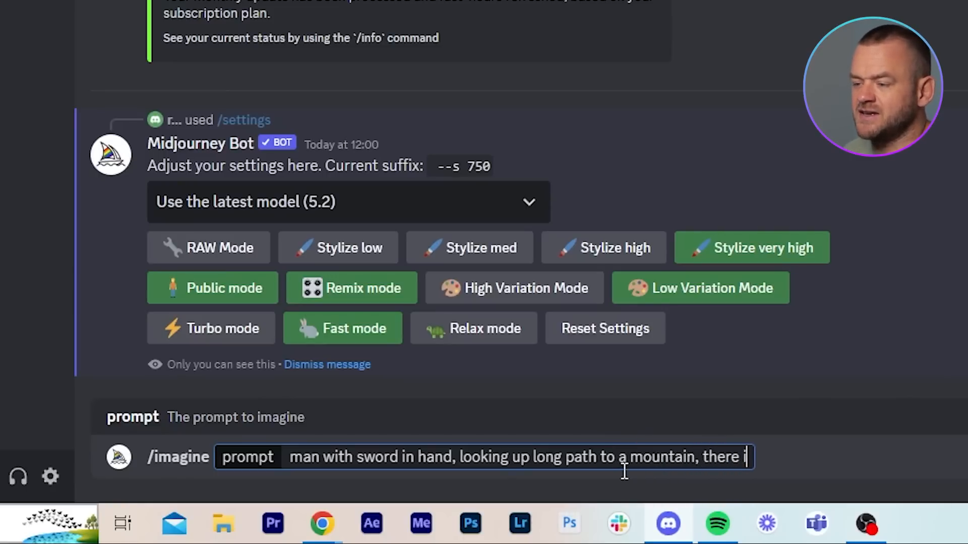
text(s fire on top of the mountain,)
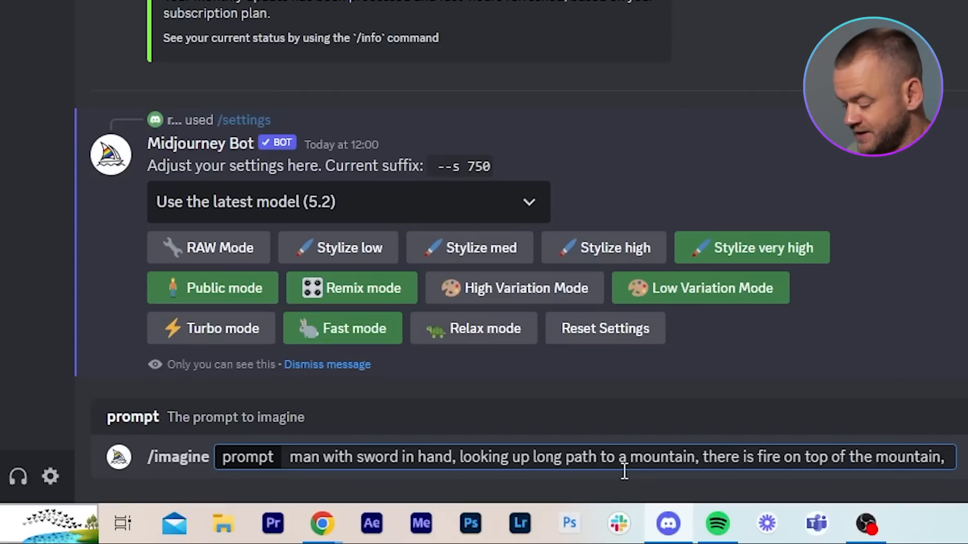
key(BackSpace)
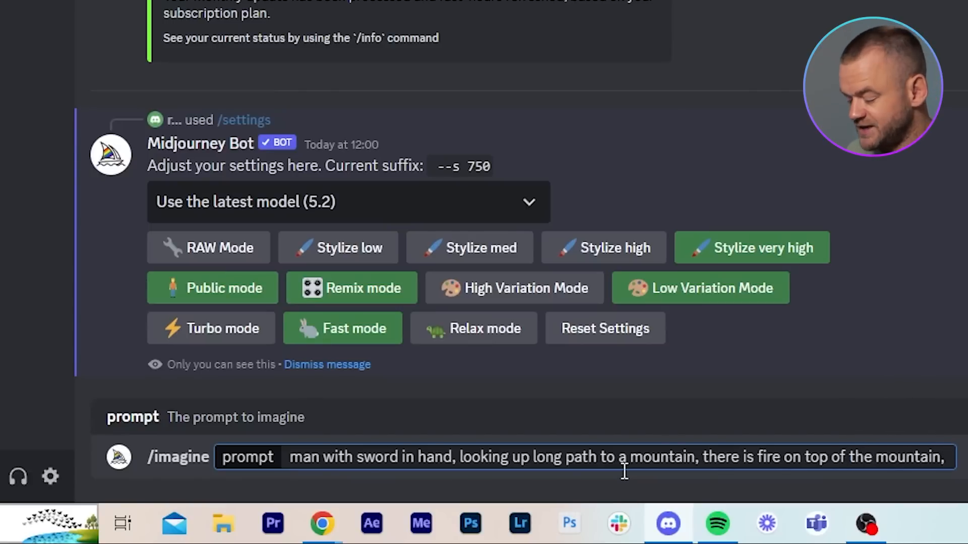
text(--ar)
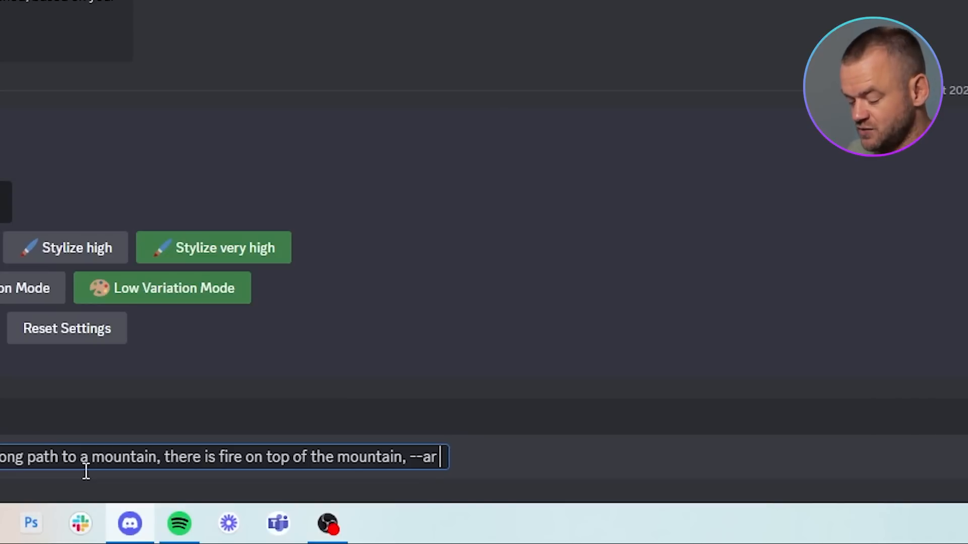
text(16:9)
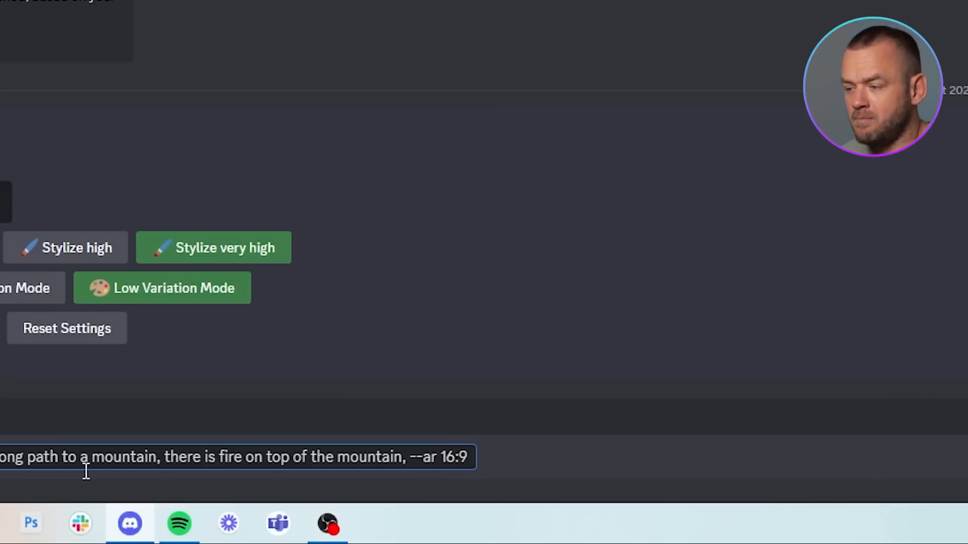
key(Return)
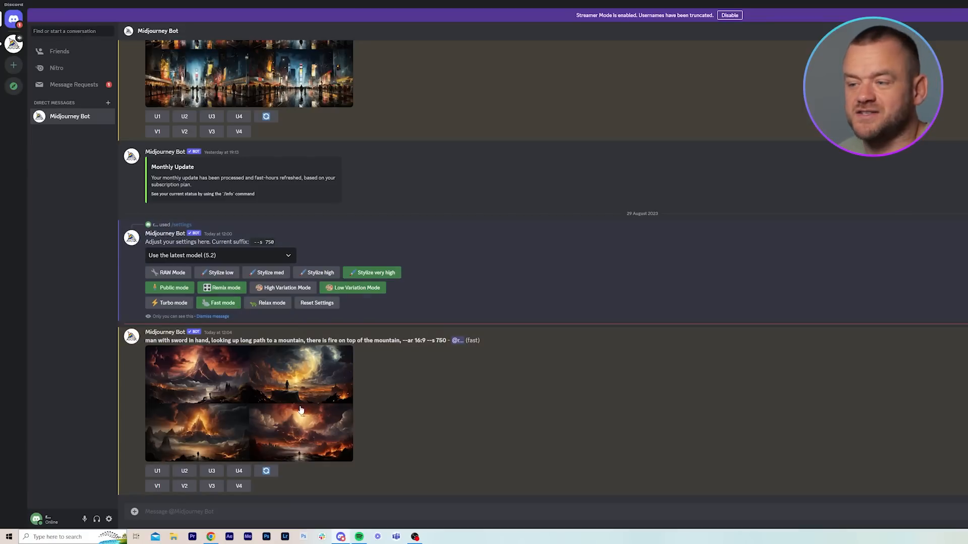
click(300, 410)
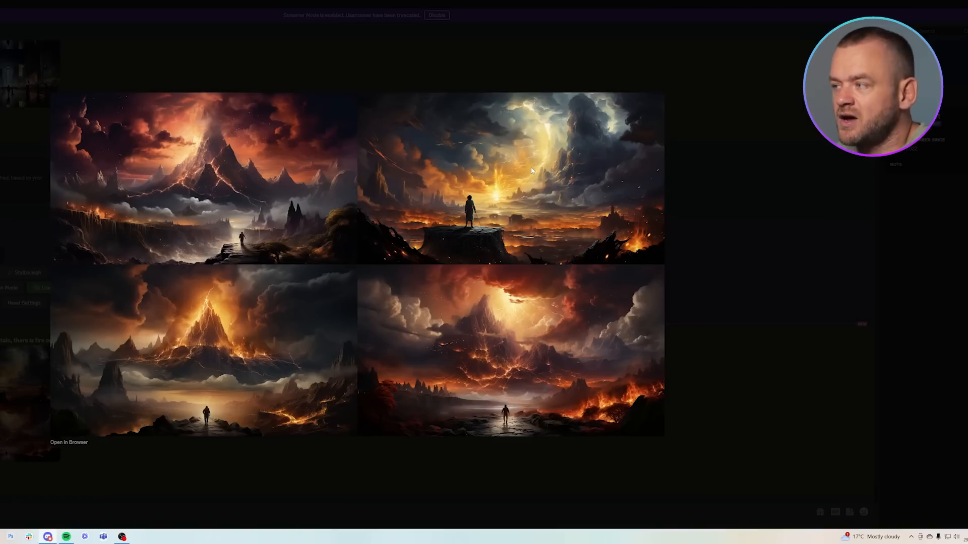
click(715, 199)
- Generate images with the imagine prompt "woman, happy and free in a field, lots of flowers, butterflies flying around, --ar 16:9"
click(364, 512)
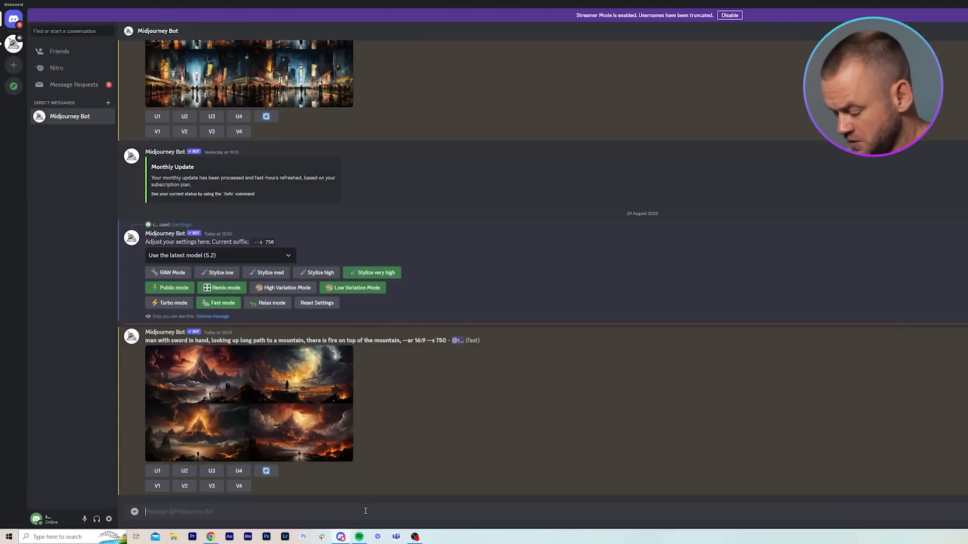
text(/im)
key(Tab)
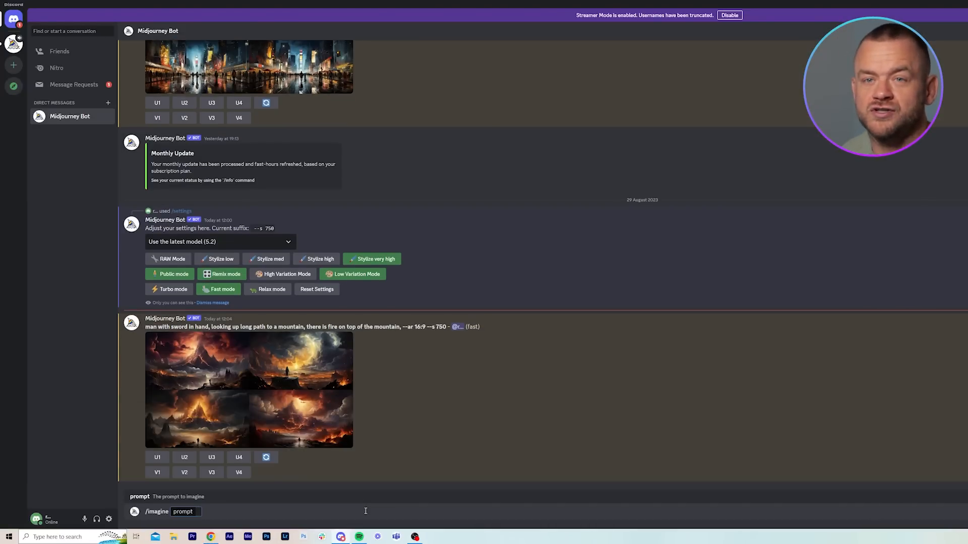
text(woman)
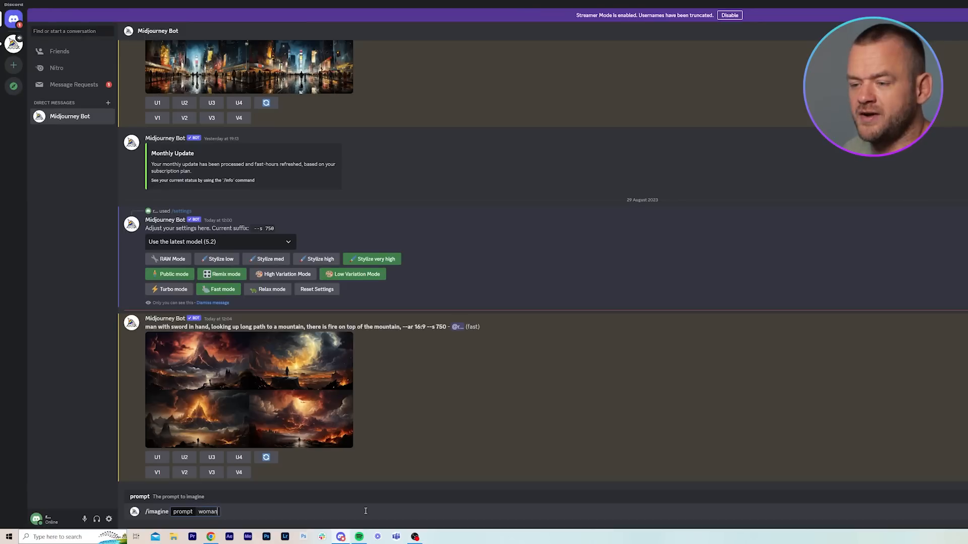
text(, happy and free )
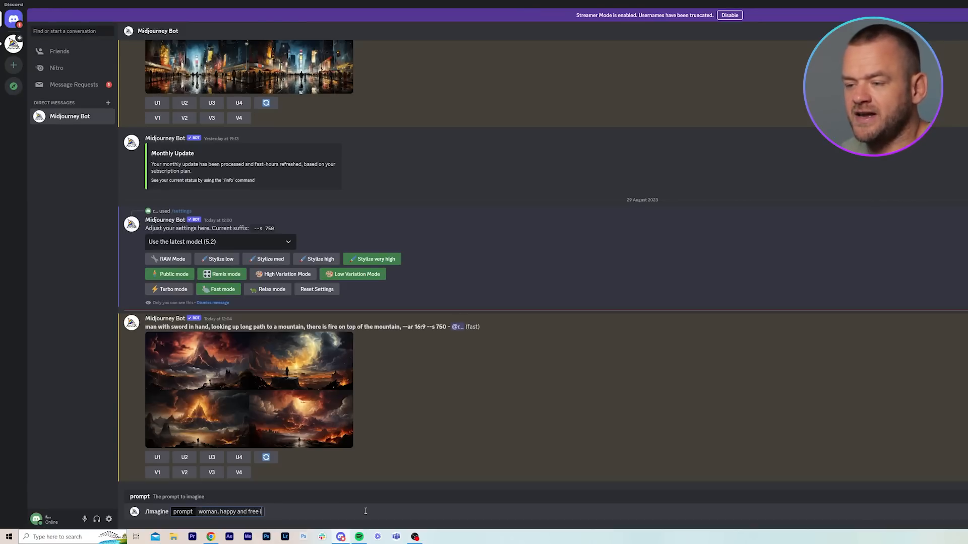
text(in a field, lots)
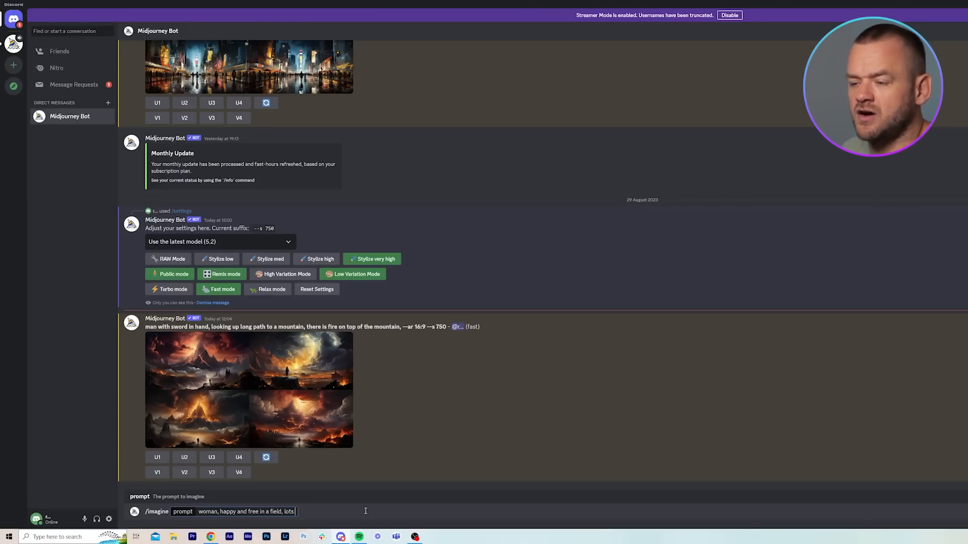
text( of flowers, butterflies flying around, --ar 16:9)
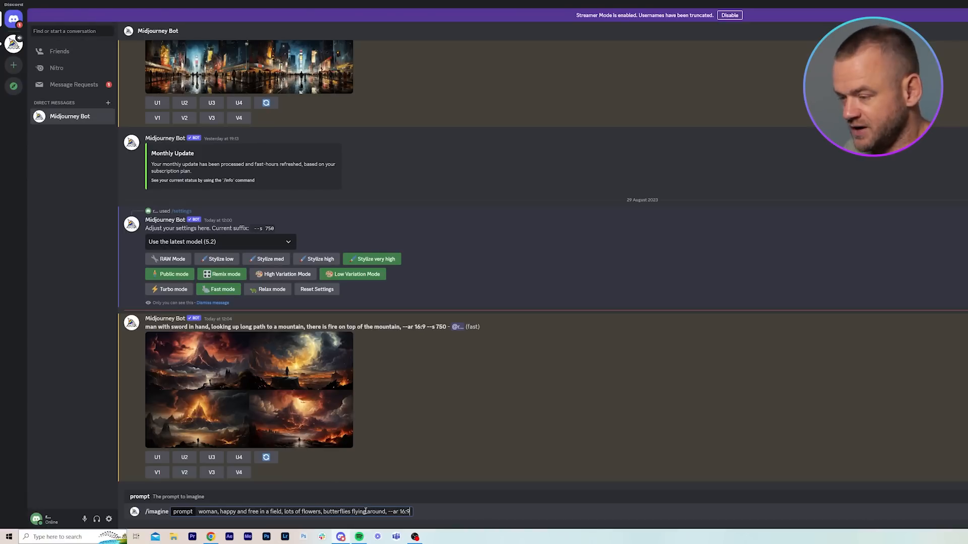
key(Return)
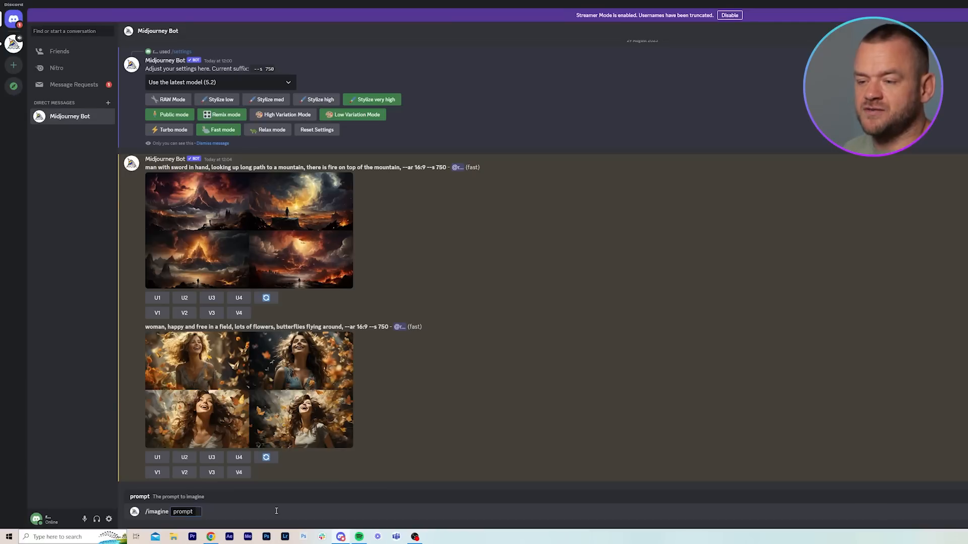
- Generate images with the imagine prompt "two soliders overlooking a battlefield, manga style, --ar 16:9" and view the grid enlarged
text(two)
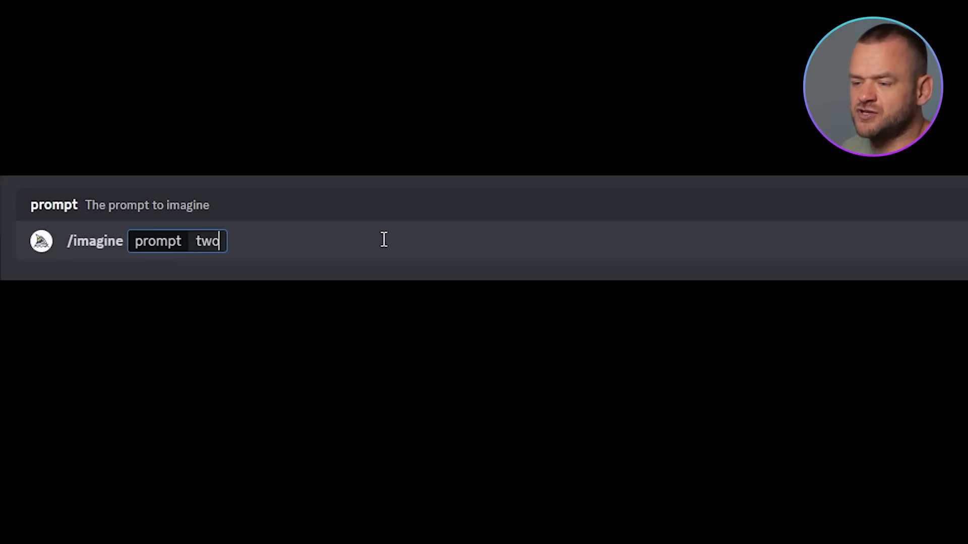
text( soliders overlook)
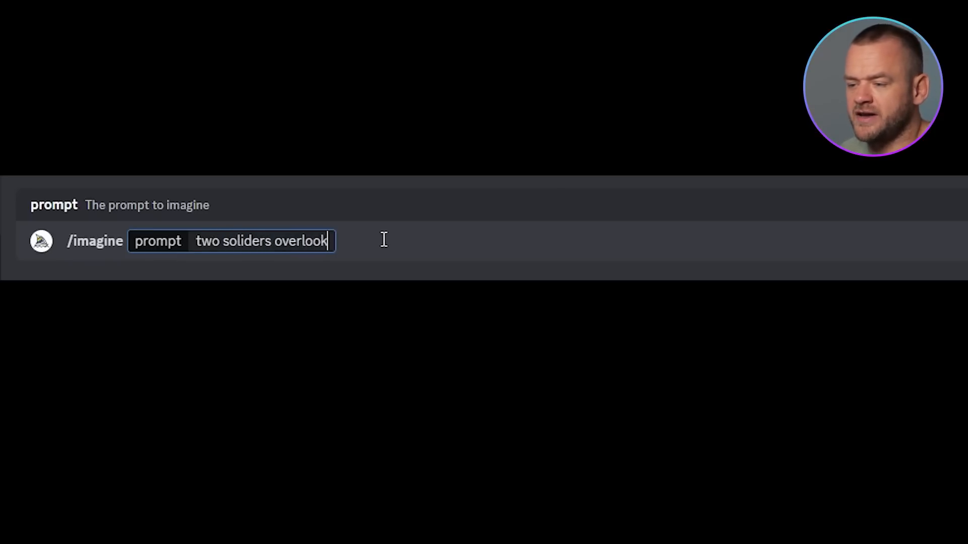
text(ing a battlefield, )
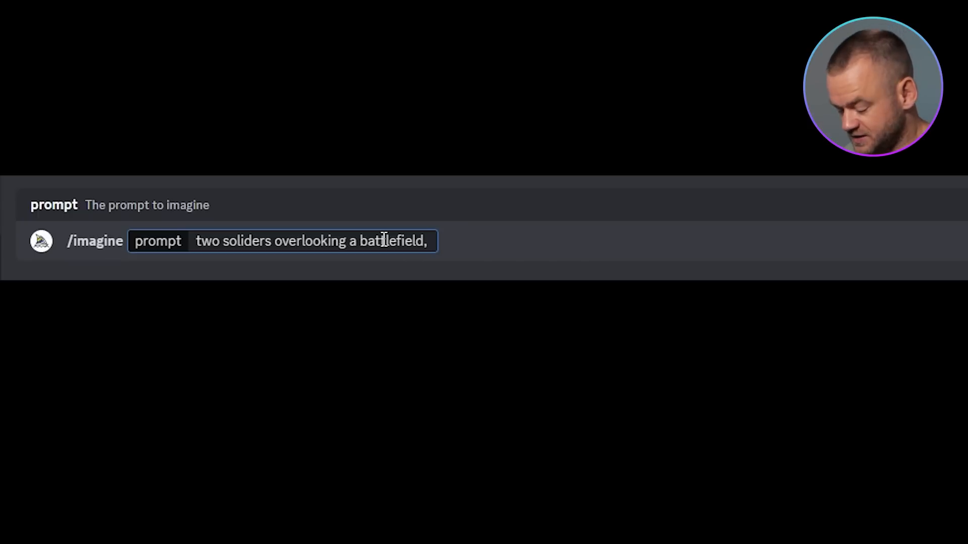
text(manga s)
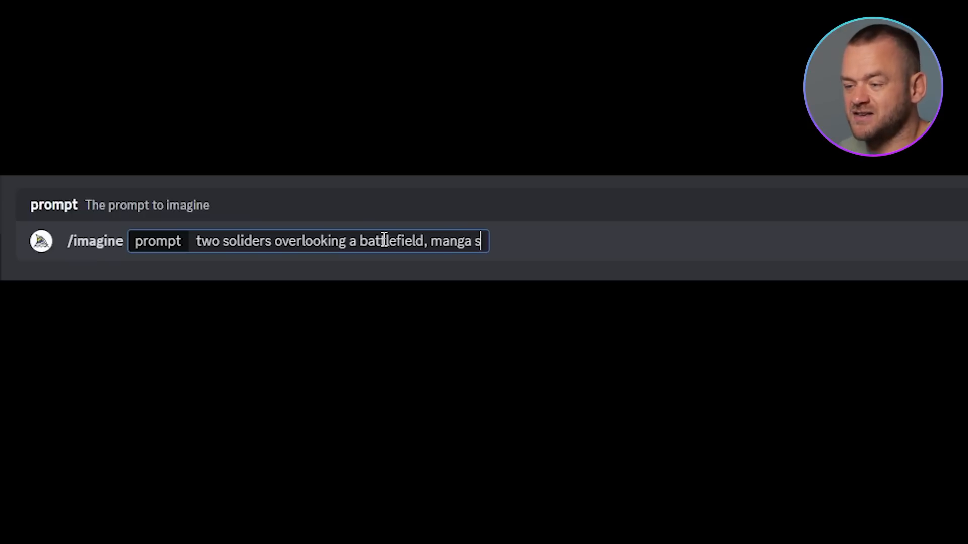
text(tyle, )
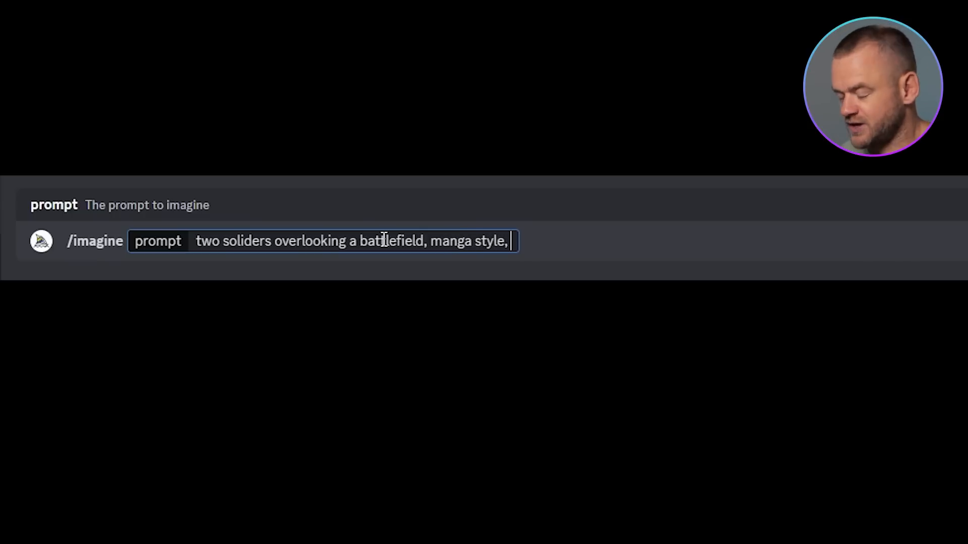
text(--ar)
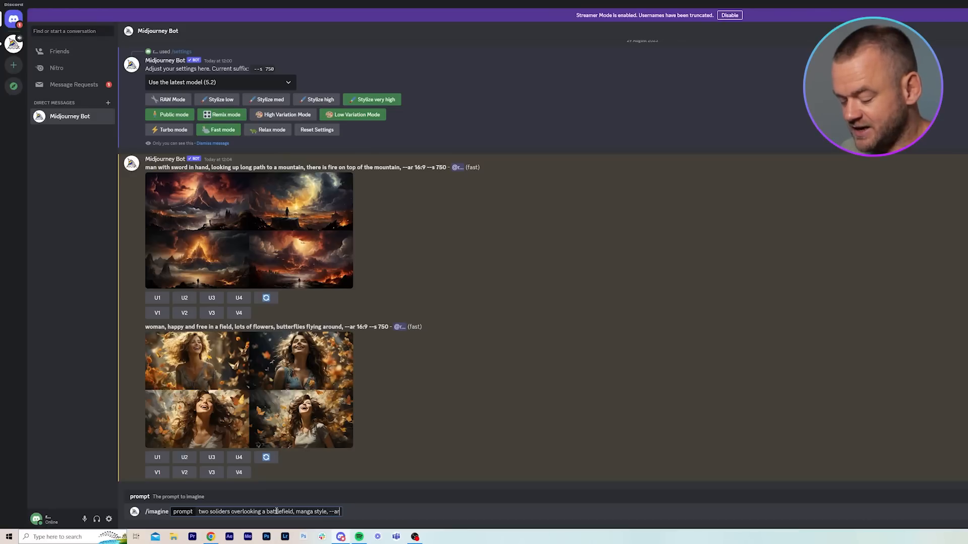
text( 16:9)
key(Return)
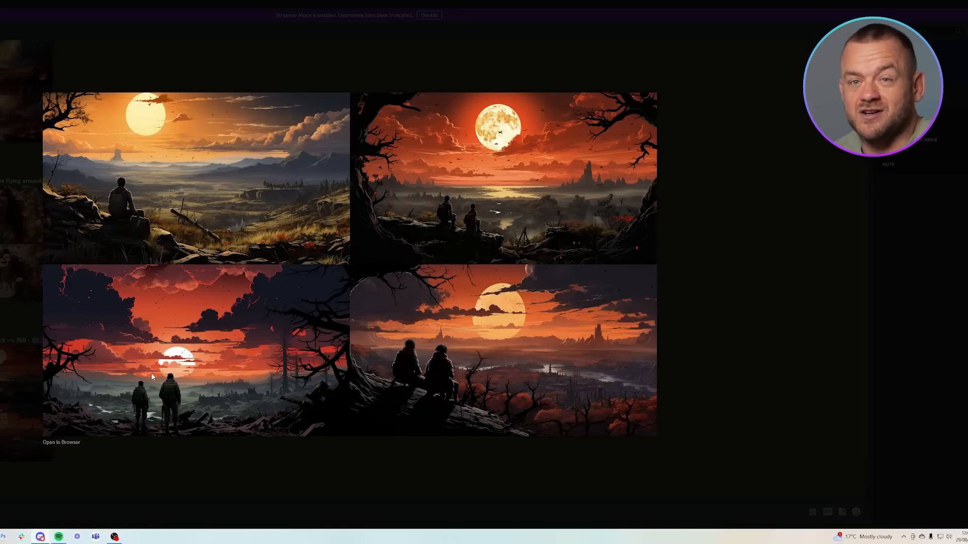
key(Escape)
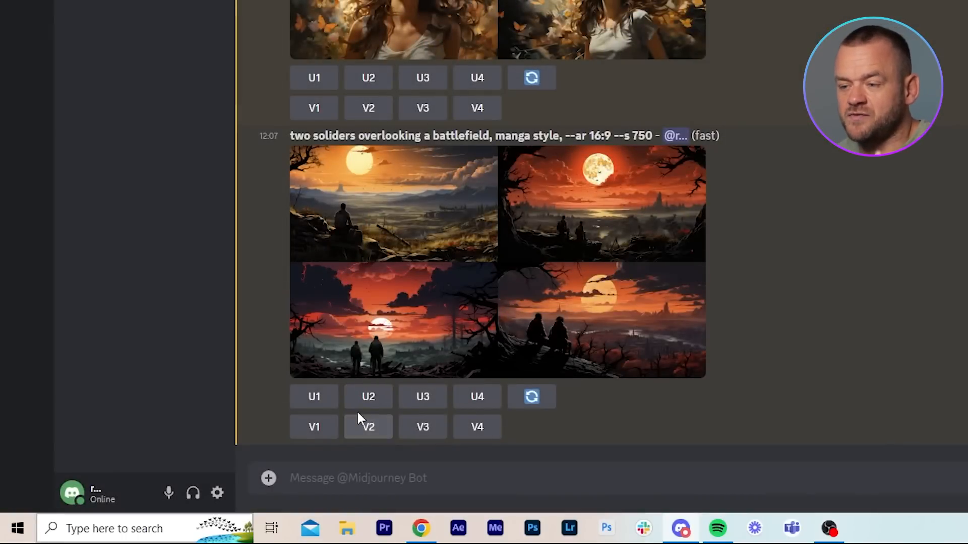
- Upscale the third image of the soldiers grid and save it from its Midjourney web page
click(433, 404)
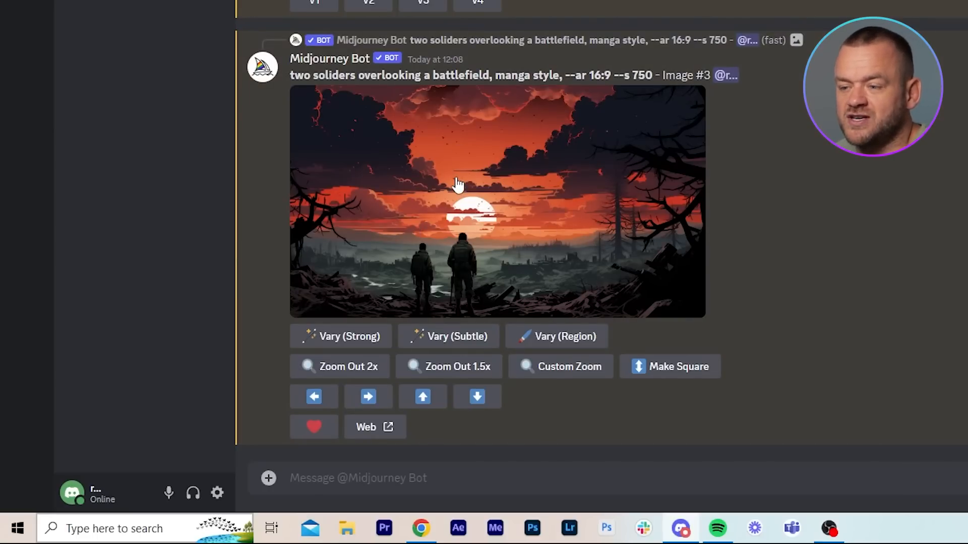
click(390, 428)
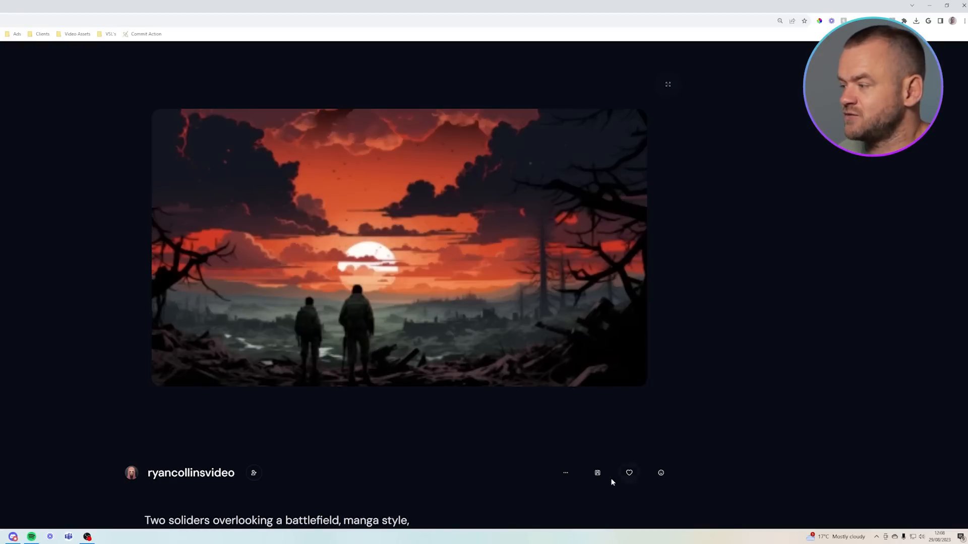
click(598, 474)
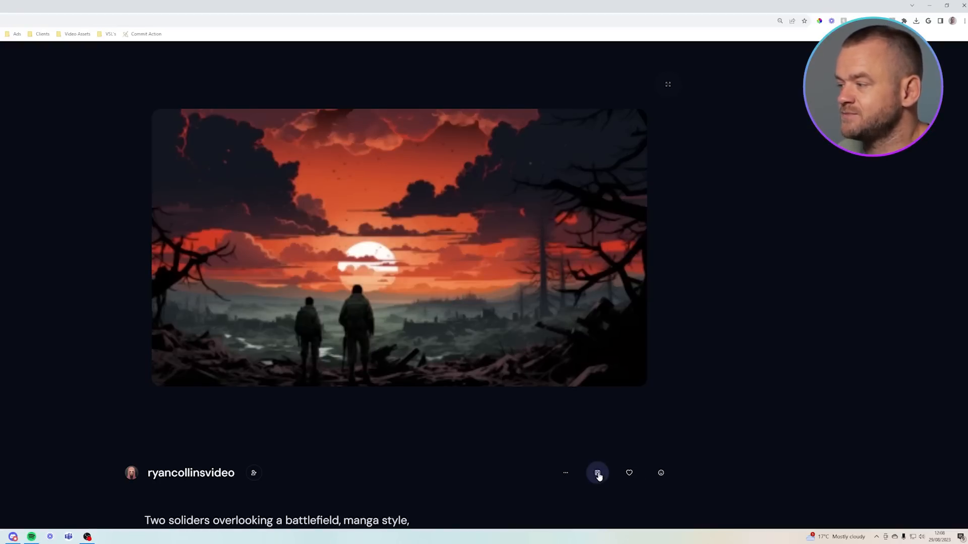
- Show the downloaded soldiers image in the Downloads folder and open it
click(915, 22)
click(898, 59)
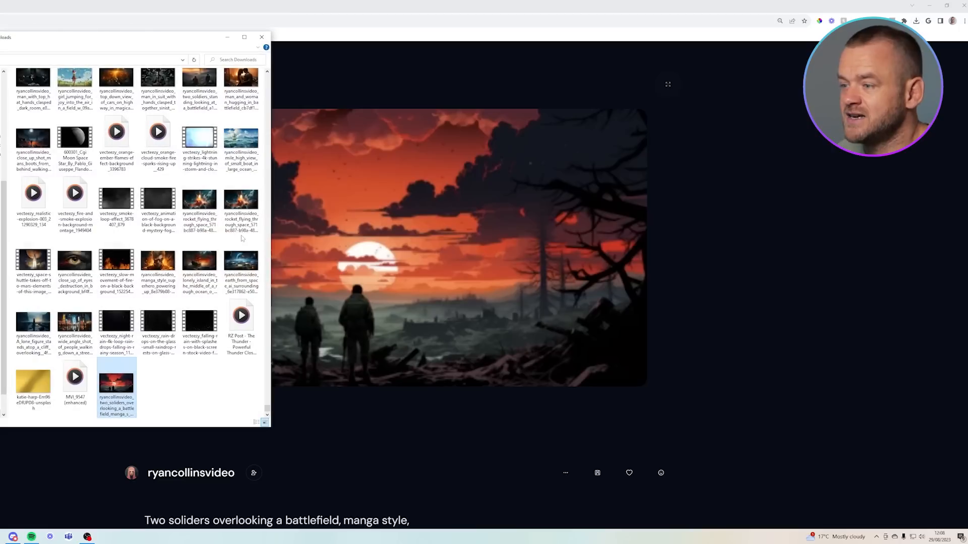
double_click(117, 388)
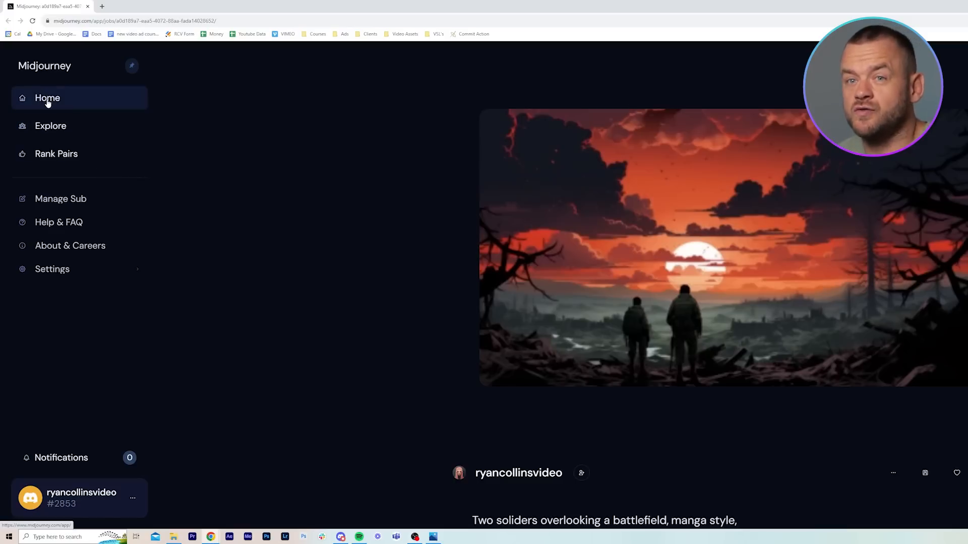
- Browse the previously generated images on the Midjourney home page
click(45, 101)
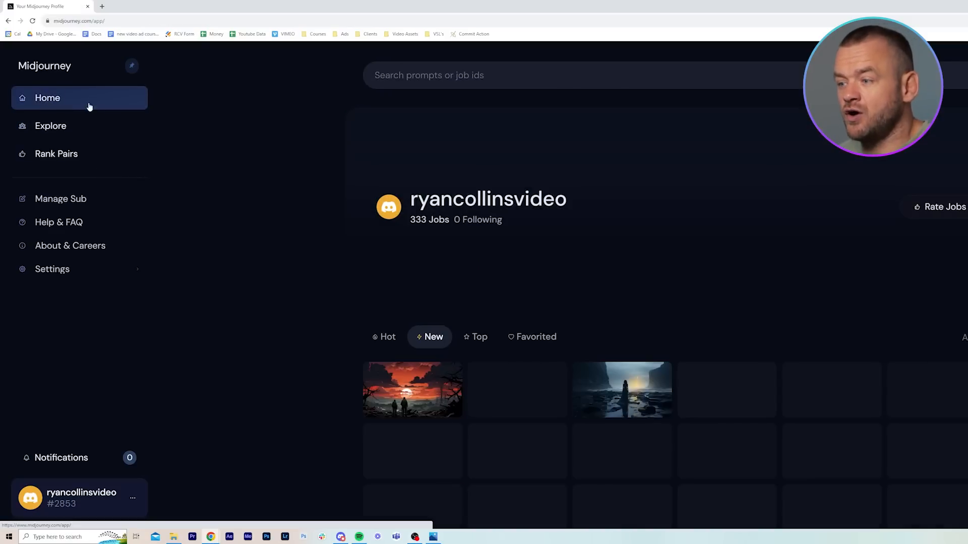
scroll(678, 157, down, 4)
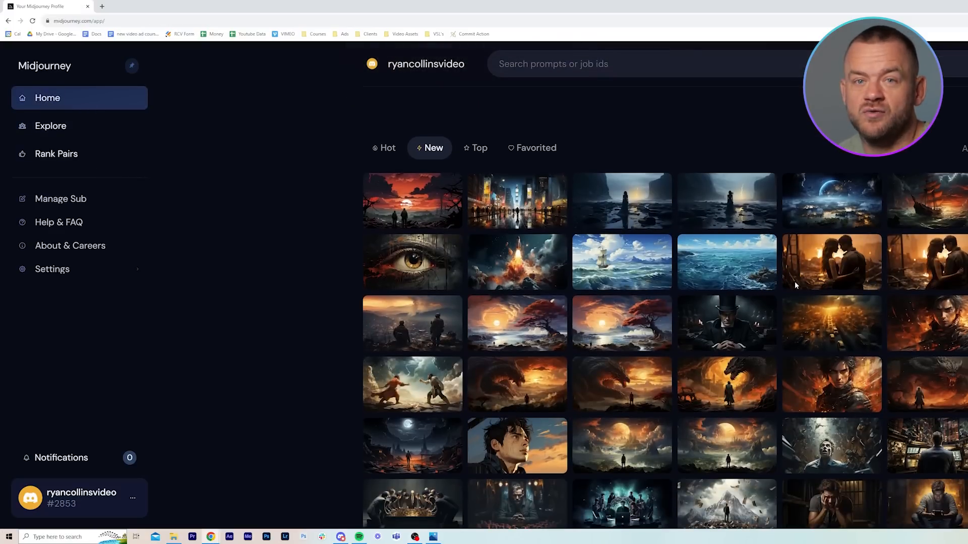
scroll(699, 288, down, 10)
scroll(699, 288, down, 9)
scroll(694, 269, up, 2)
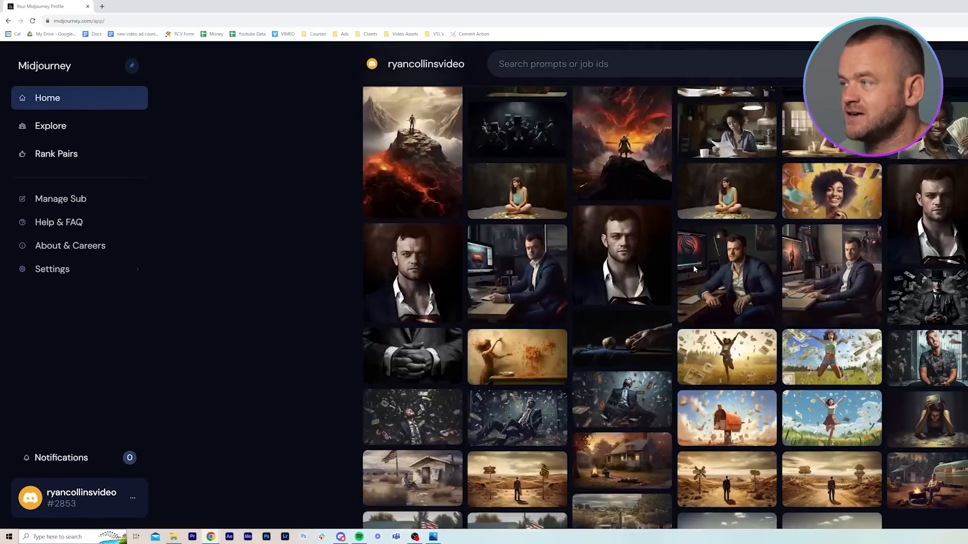
scroll(694, 269, up, 20)
- Explore the Midjourney community feed, open the image of the blonde woman in a grey blouse and copy its prompt
click(72, 126)
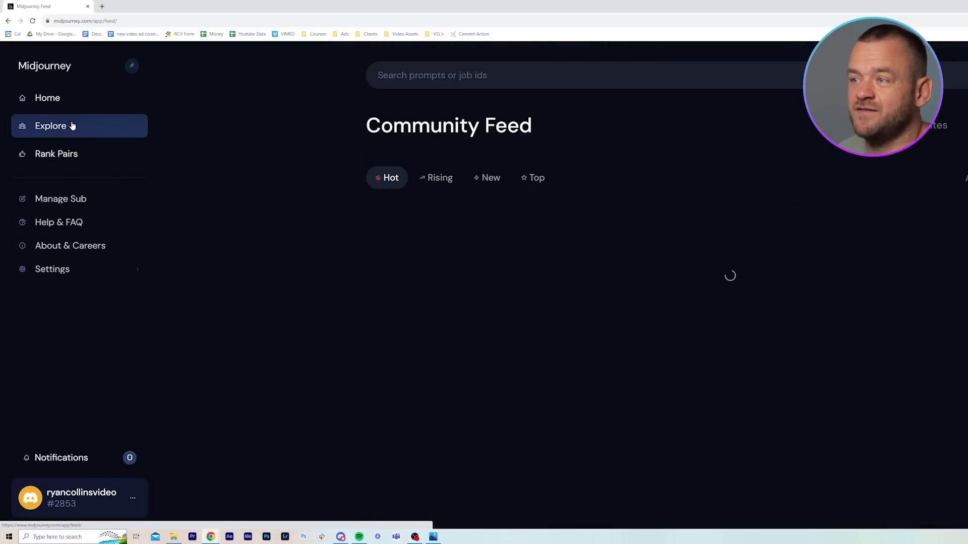
scroll(803, 194, down, 5)
scroll(804, 195, down, 10)
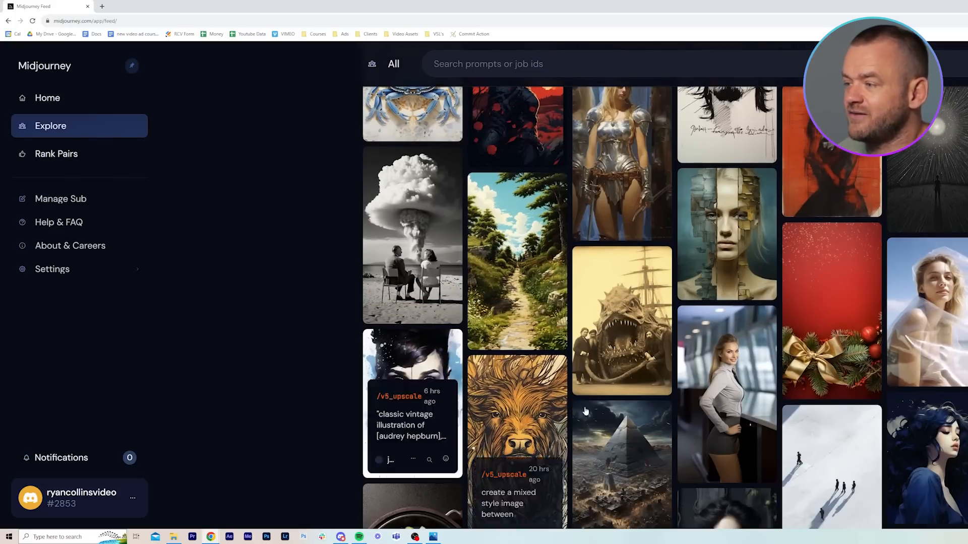
scroll(856, 201, down, 2)
click(726, 348)
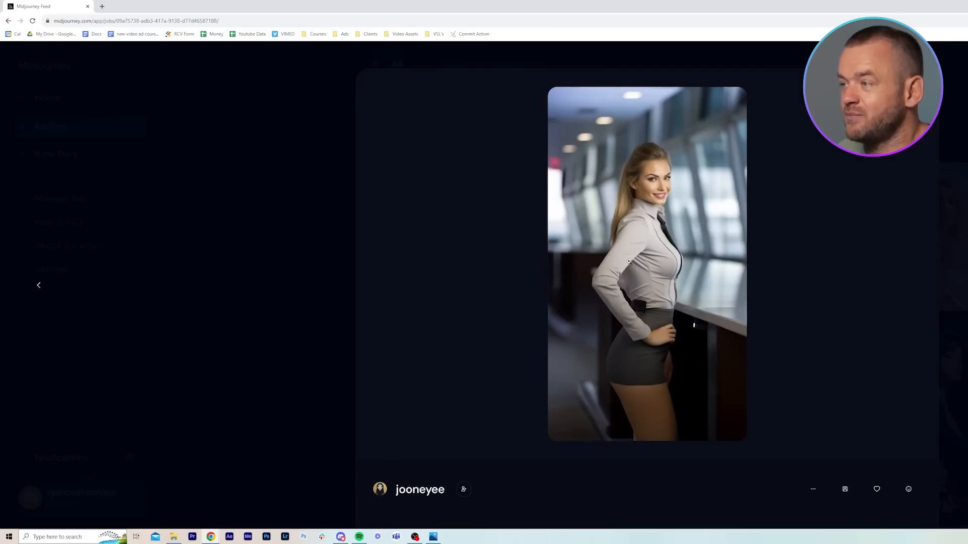
click(811, 492)
mouse_move(817, 349)
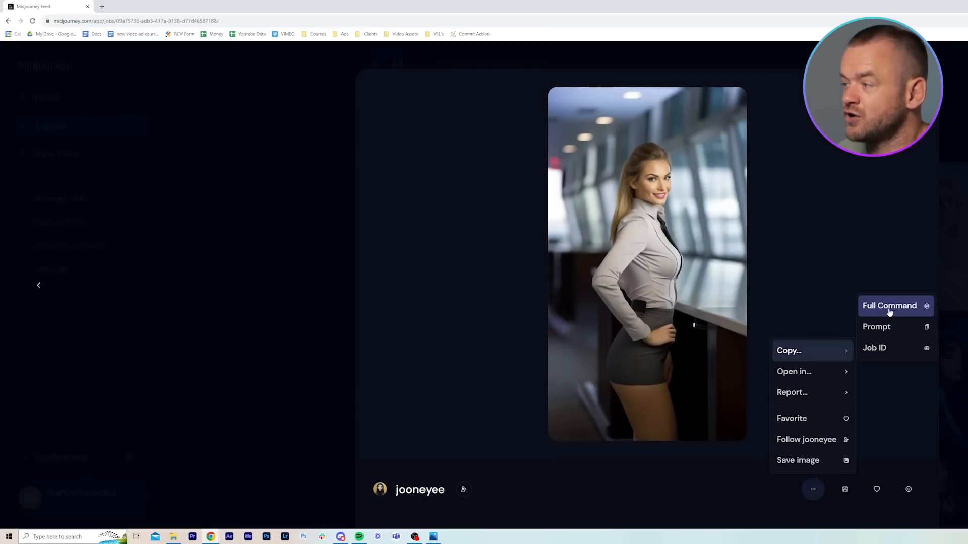
click(889, 327)
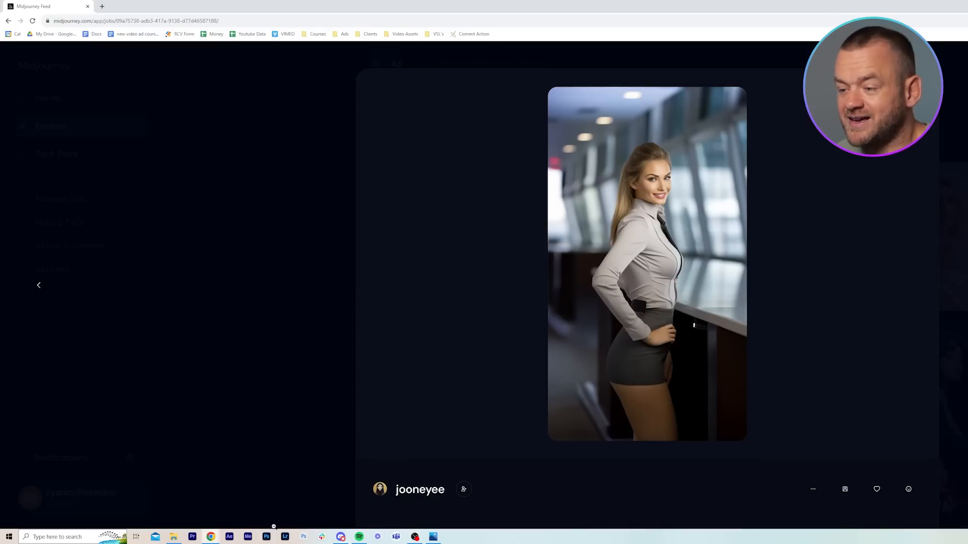
- Switch to Discord, paste the copied airline hostess prompt into the Midjourney Bot message field, and return to the community feed
click(340, 537)
key(ctrl+v)
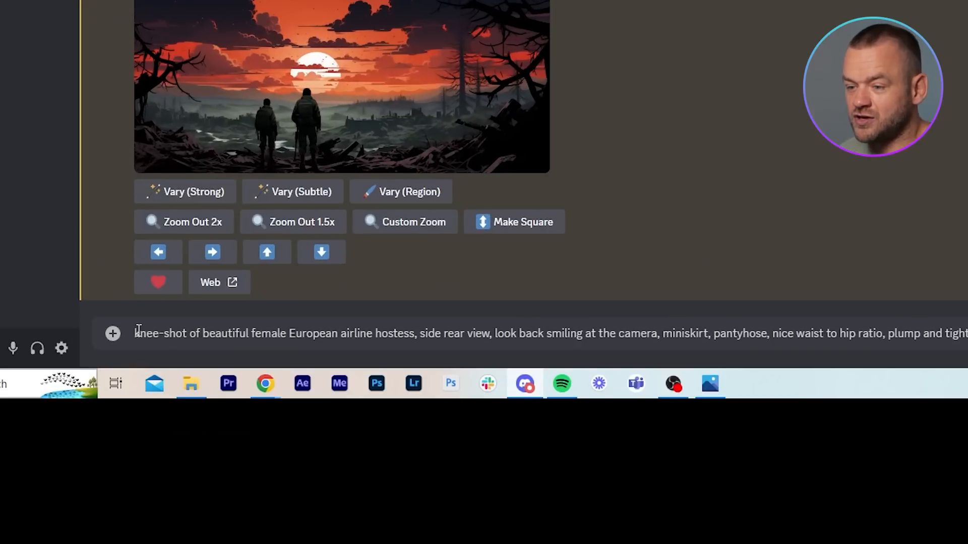
drag(136, 334, 718, 335)
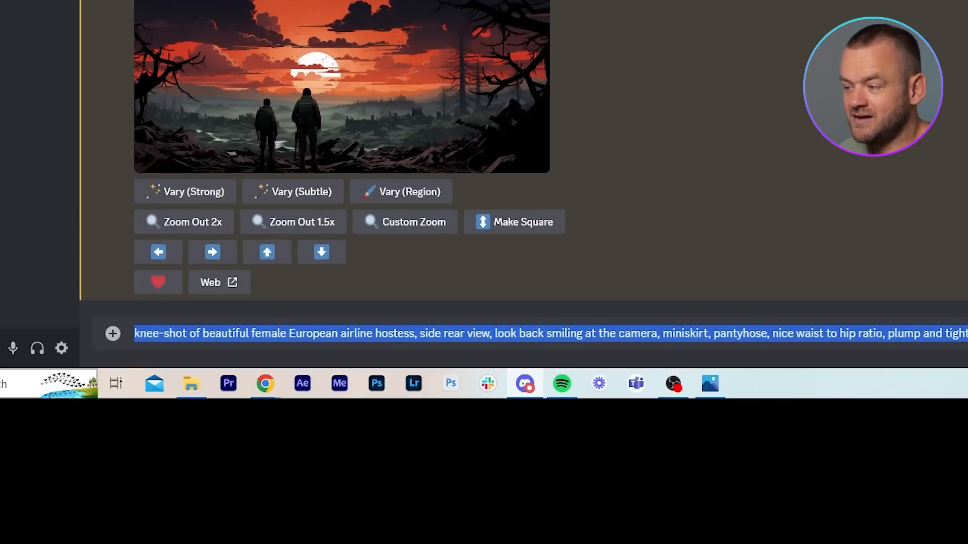
click(962, 333)
drag(963, 333, 147, 333)
click(476, 334)
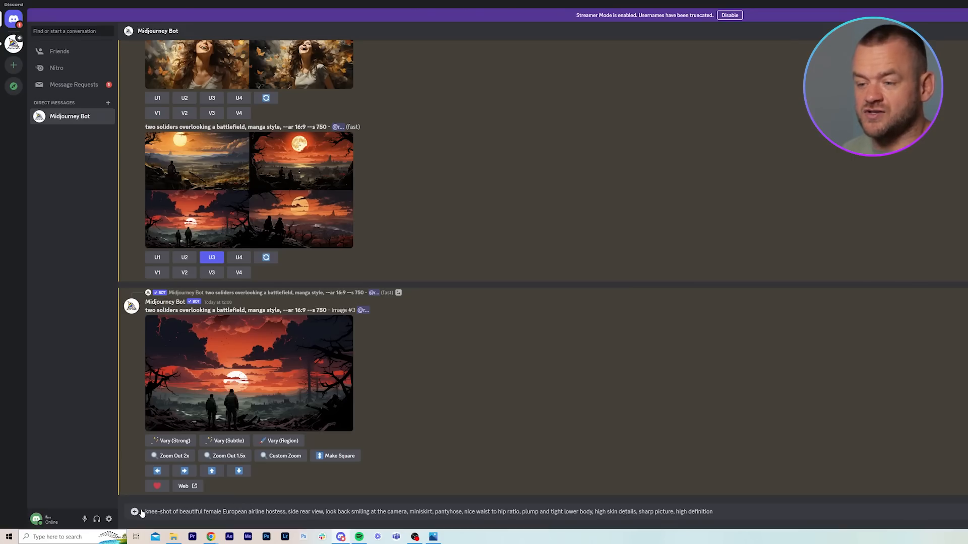
click(135, 512)
click(146, 513)
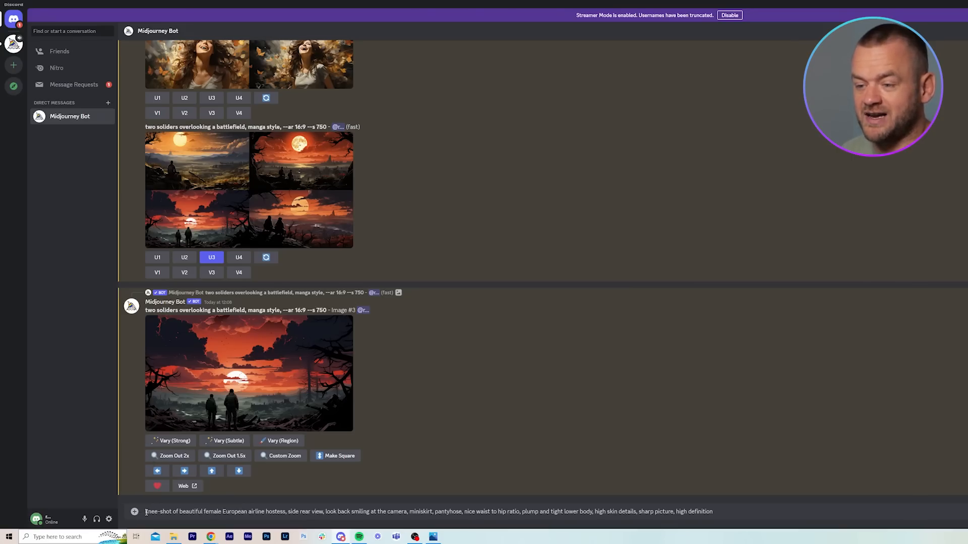
click(251, 506)
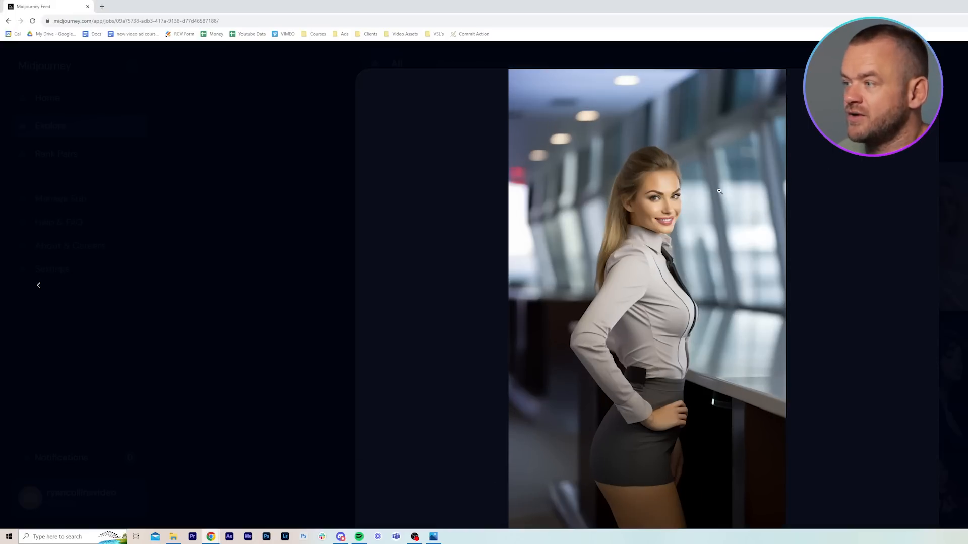
key(Escape)
scroll(734, 339, down, 7)
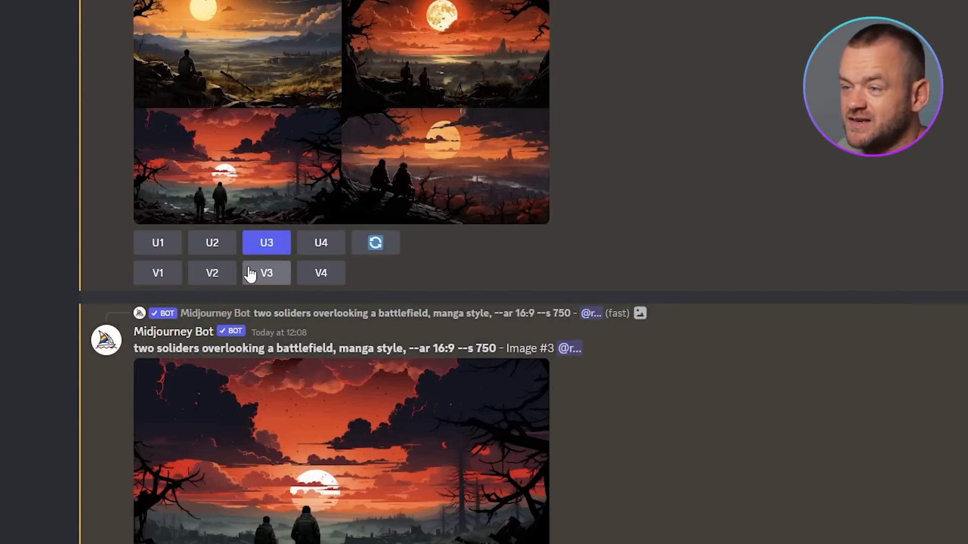
- Request variations of the third soldiers image, submitting the remix prompt "two soliders overlooking a battlefield, manga style, --ar 16:9 --s 750"
click(256, 276)
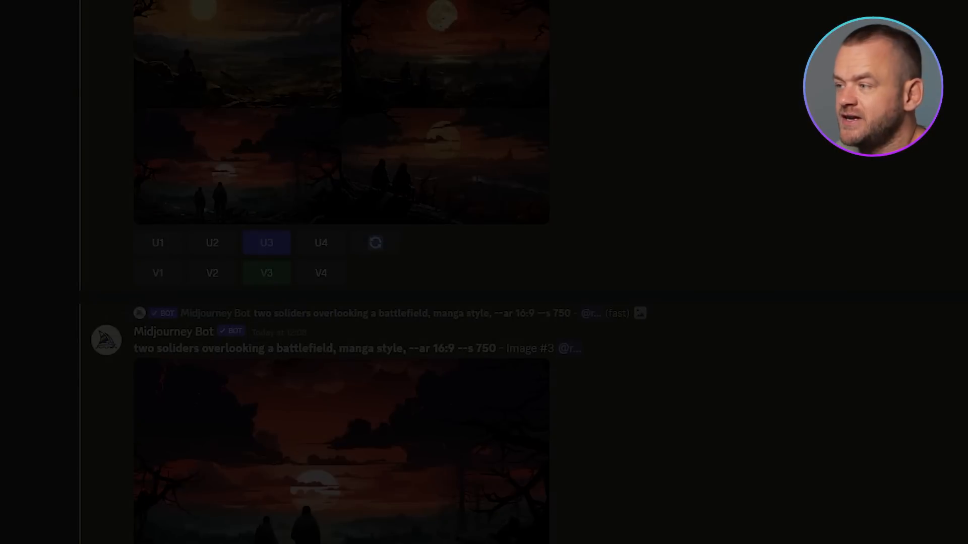
drag(812, 282, 697, 264)
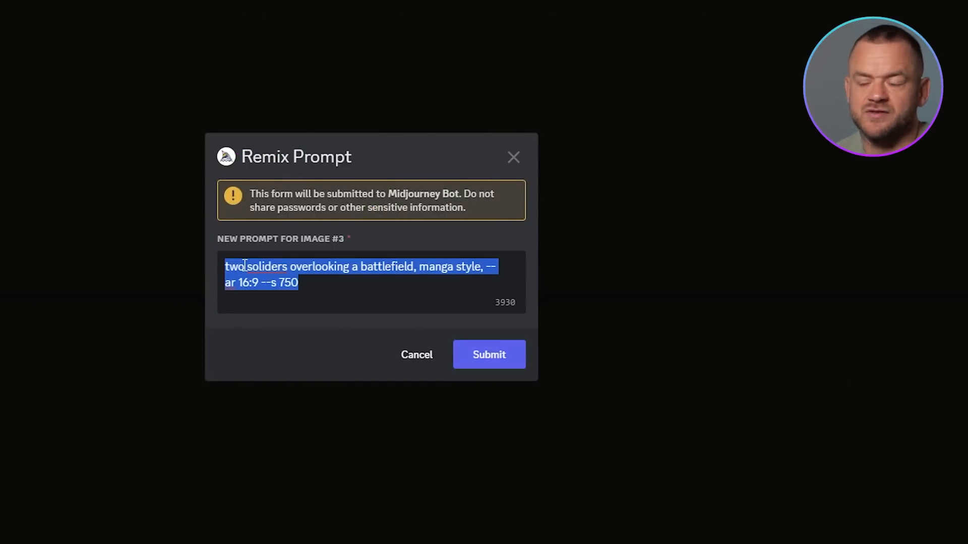
click(316, 272)
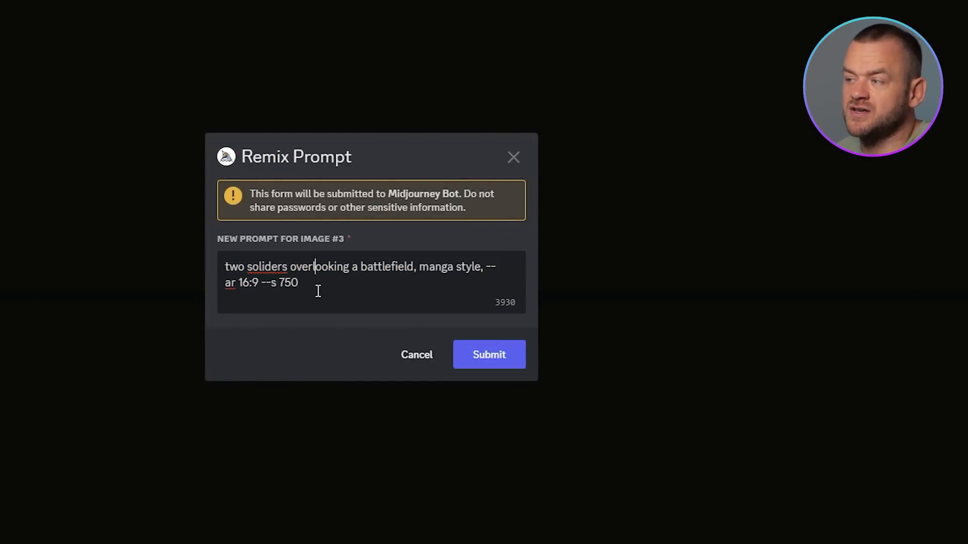
triple_click(290, 283)
click(271, 284)
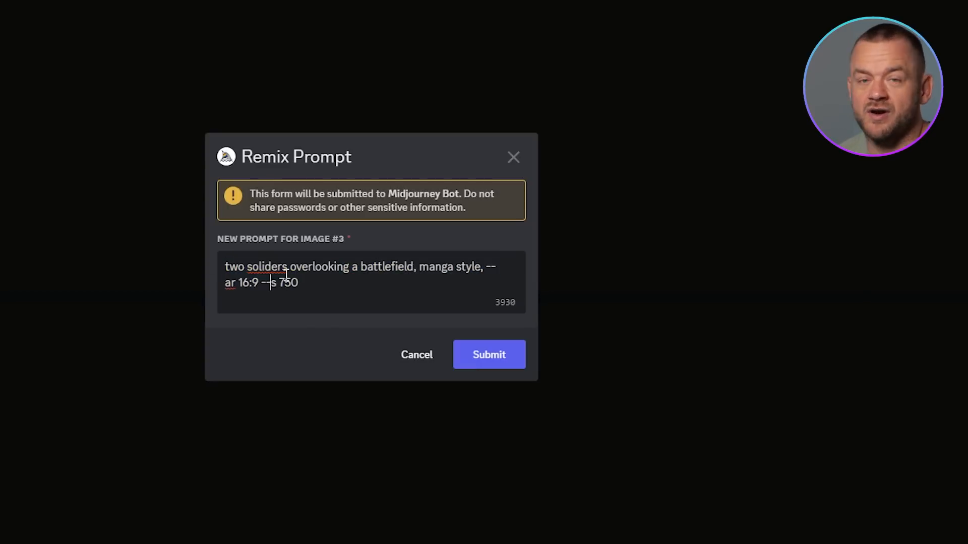
click(492, 356)
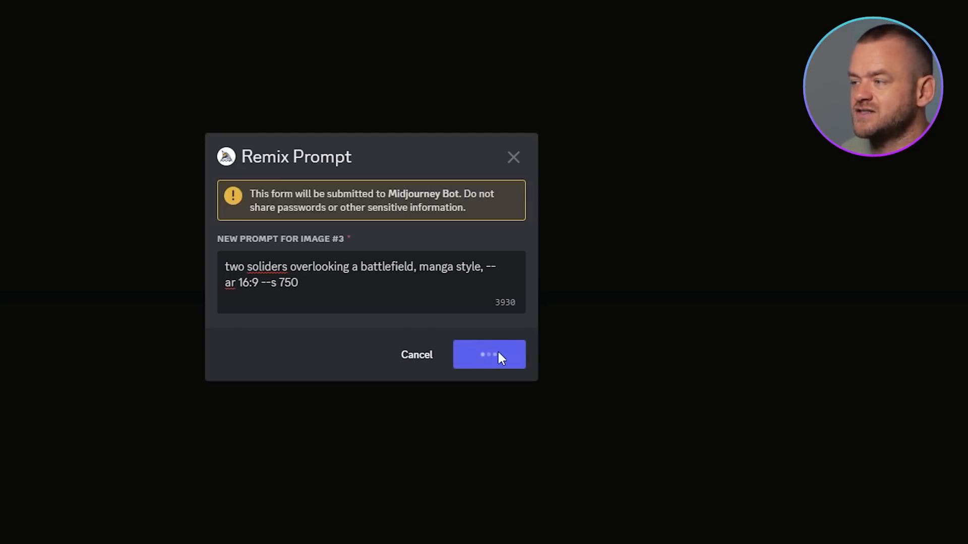
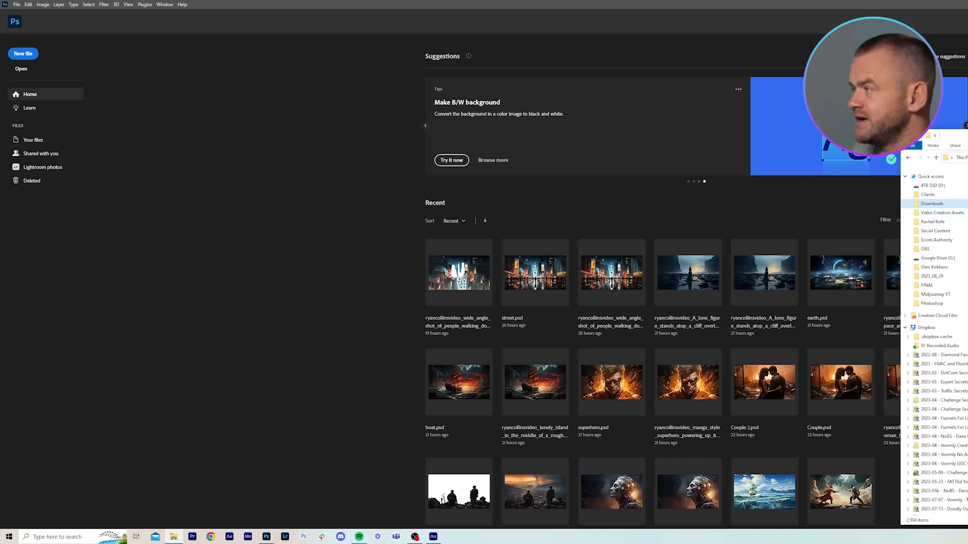
- Open the downloaded soldiers image in Photoshop, and turn its locked layer into an unlocked one named Background
drag(948, 383, 376, 244)
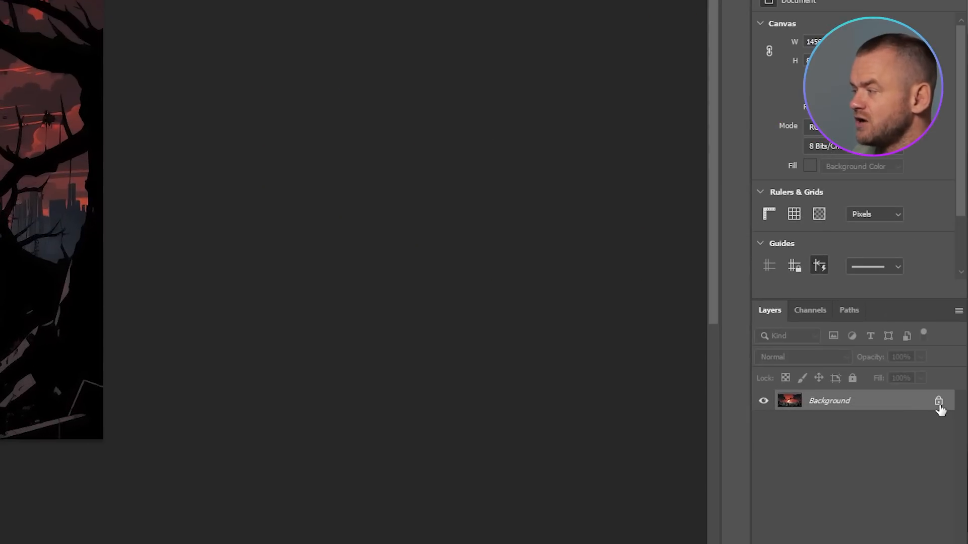
click(938, 401)
click(825, 417)
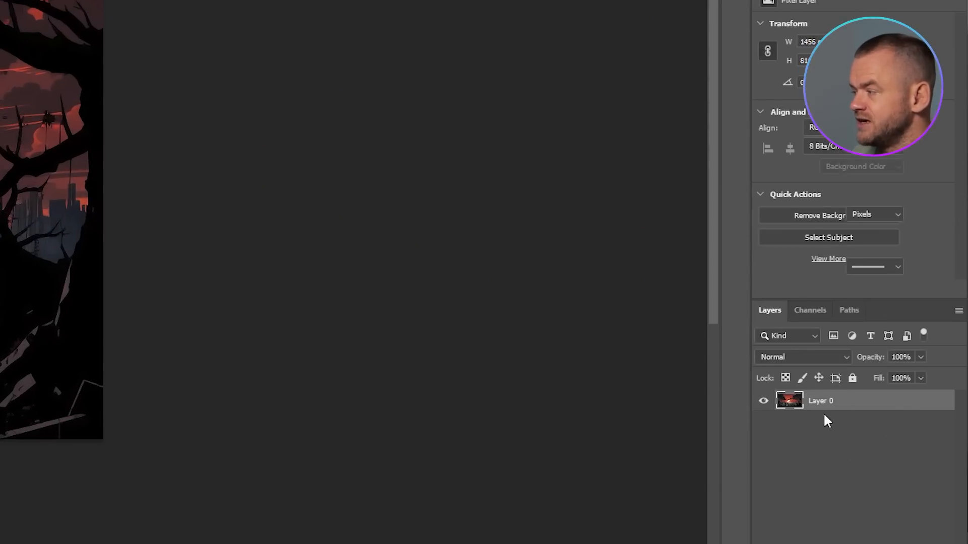
click(828, 402)
double_click(836, 403)
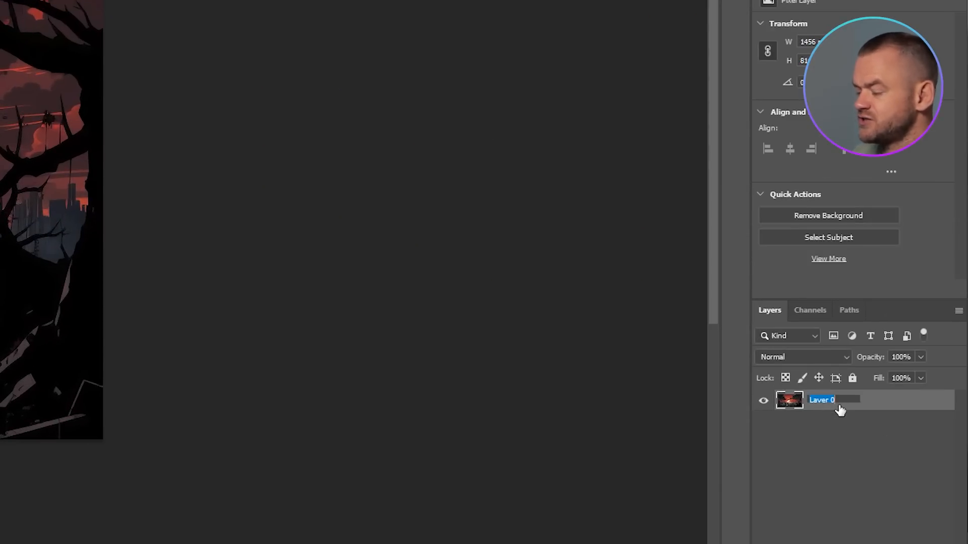
text(Background)
key(Return)
click(803, 441)
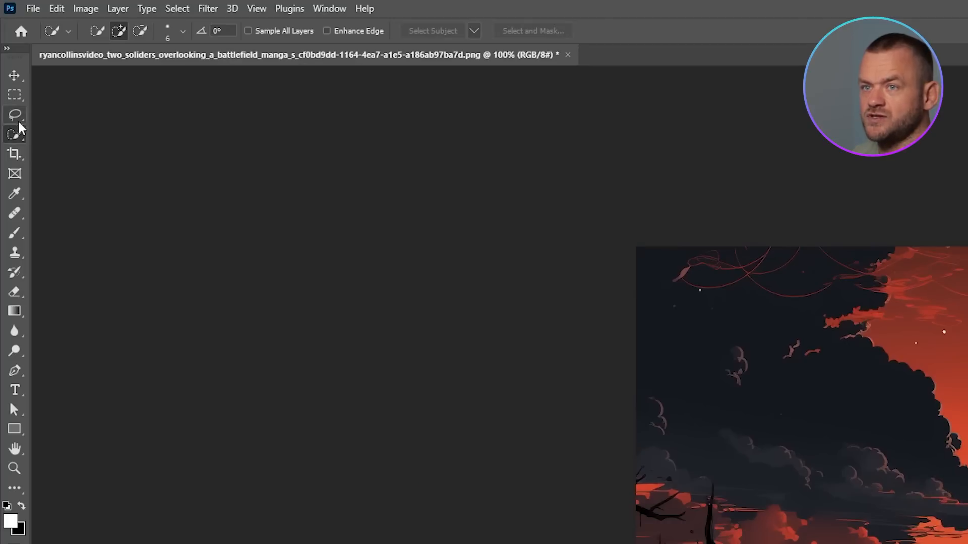
- Try selecting the foreground rubble and the soldier in front of the sun with the Object Selection tool, and clear the selection
click(15, 135)
right_click(15, 135)
click(75, 135)
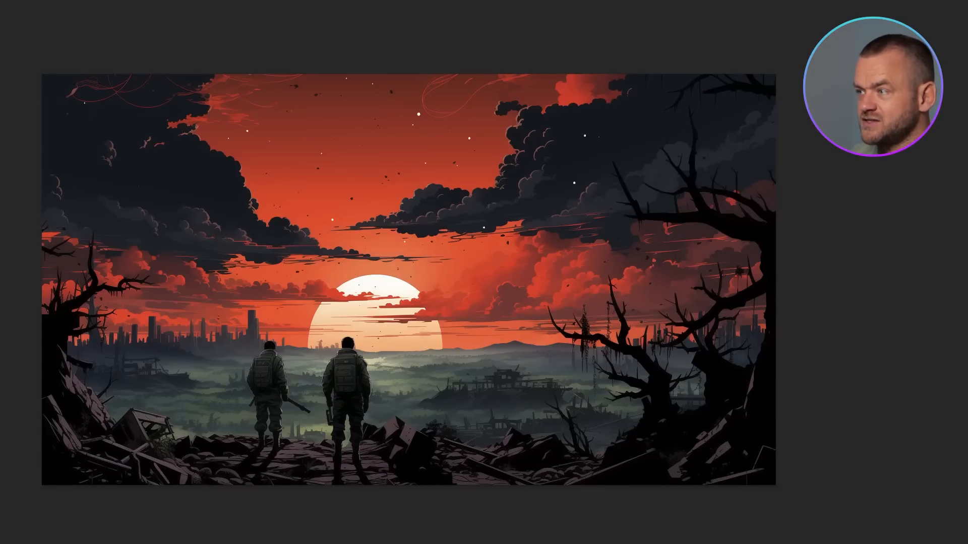
drag(857, 508, 42, 206)
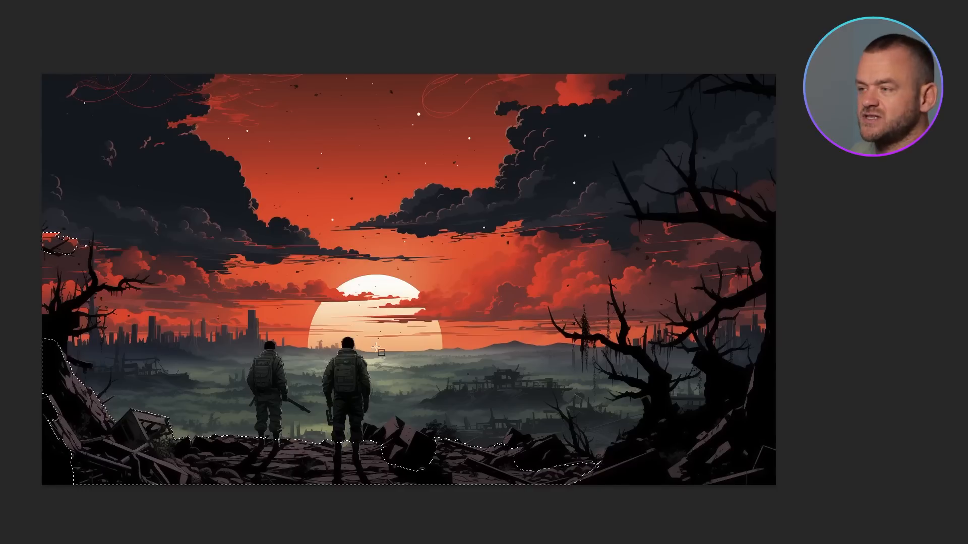
drag(316, 320, 386, 473)
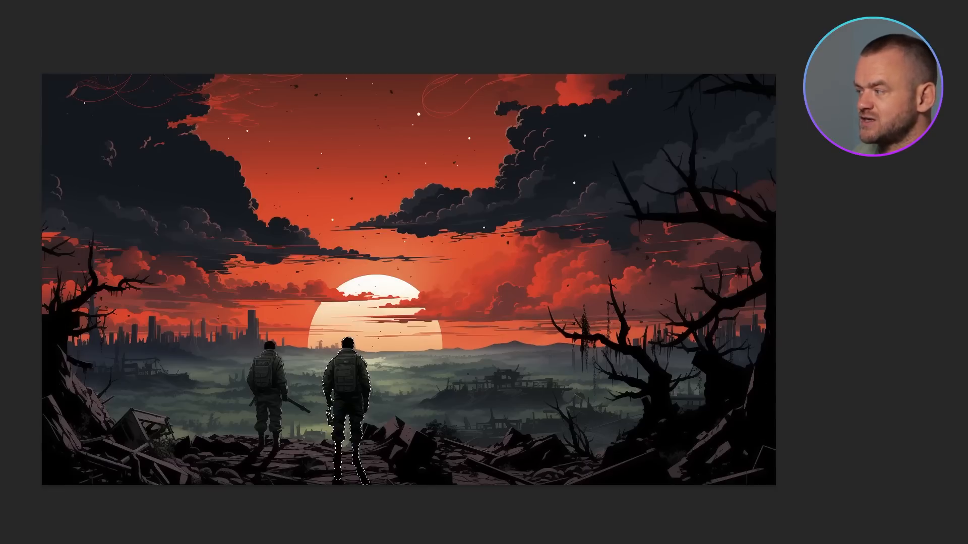
key(ctrl+d)
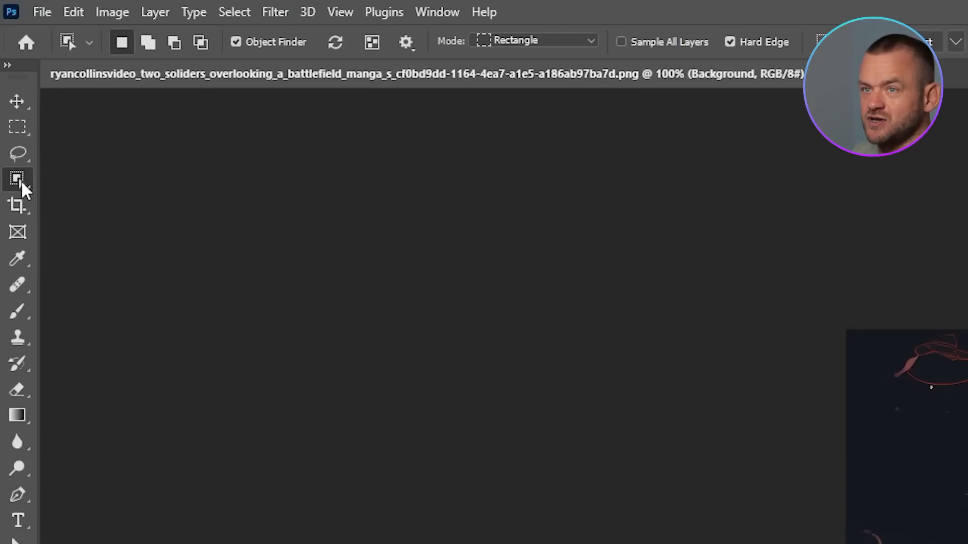
- Select the ground, both soldiers and the dead trees with the Quick Selection tool, using a slightly enlarged brush
right_click(21, 180)
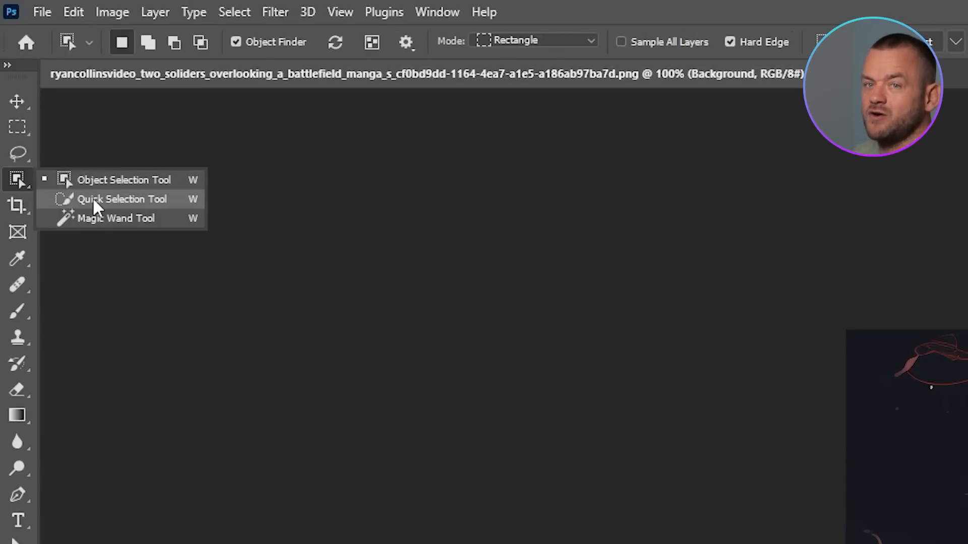
click(92, 198)
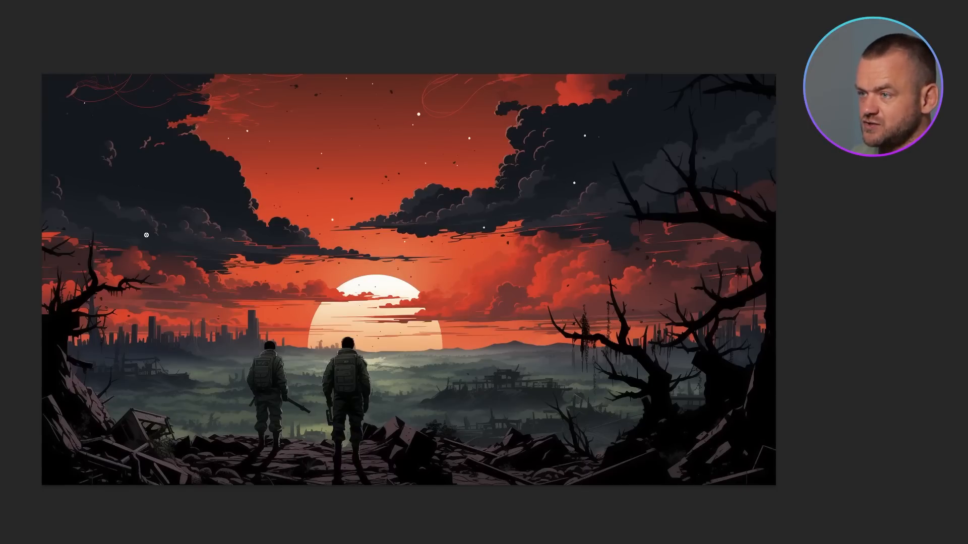
key(bracketright)
key(bracketright)
key(bracketright)
key(bracketleft)
key(bracketleft)
key(bracketright)
key(bracketleft)
key(bracketleft)
key(bracketleft)
key(bracketleft)
key(bracketleft)
key(bracketleft)
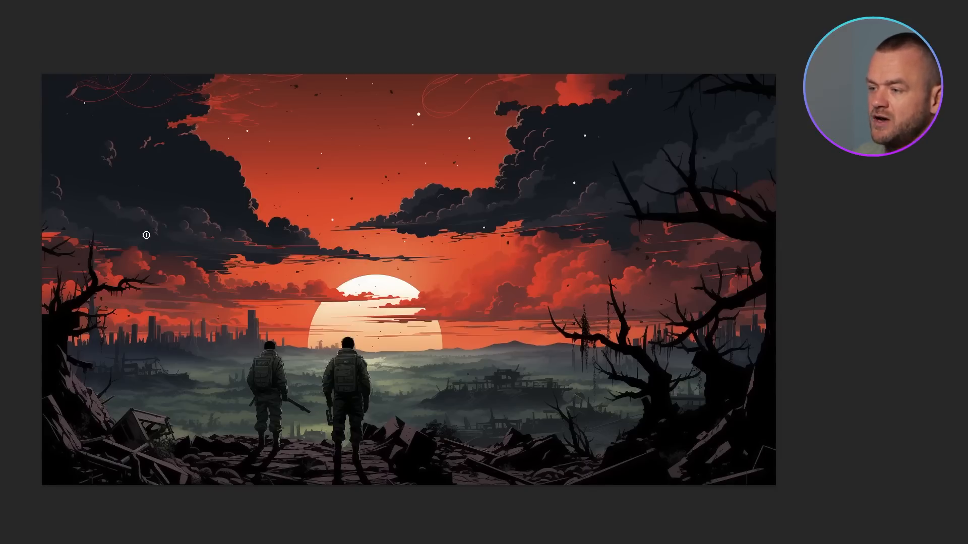
drag(66, 470, 693, 459)
mouse_move(745, 442)
mouse_down()
mouse_move(761, 257)
mouse_move(704, 199)
mouse_move(685, 196)
mouse_up()
mouse_move(64, 440)
mouse_down()
mouse_move(71, 344)
mouse_move(162, 446)
mouse_up()
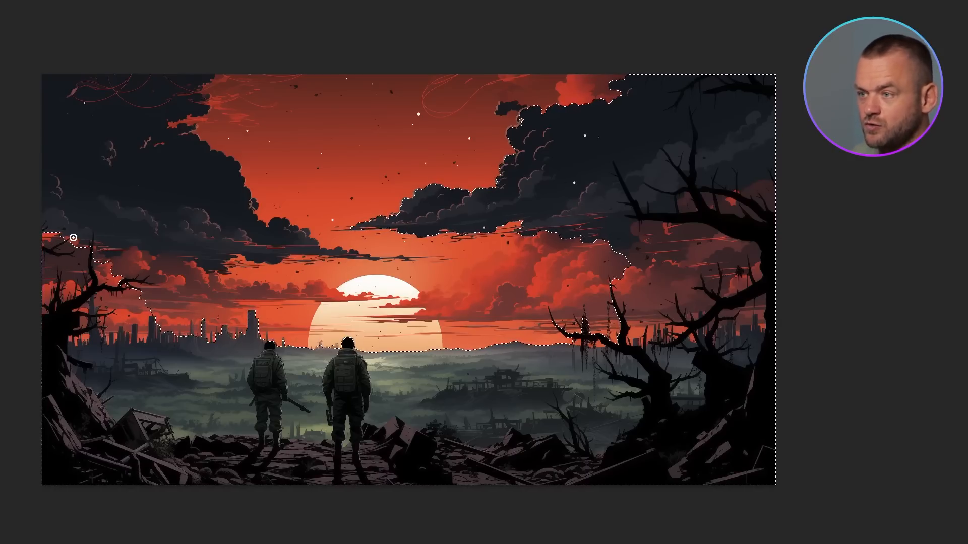
- Refine the selection around the left dead tree, adding its branches and subtracting the sky between and beside them
mouse_move(72, 249)
mouse_down()
mouse_move(80, 248)
mouse_move(64, 286)
mouse_up()
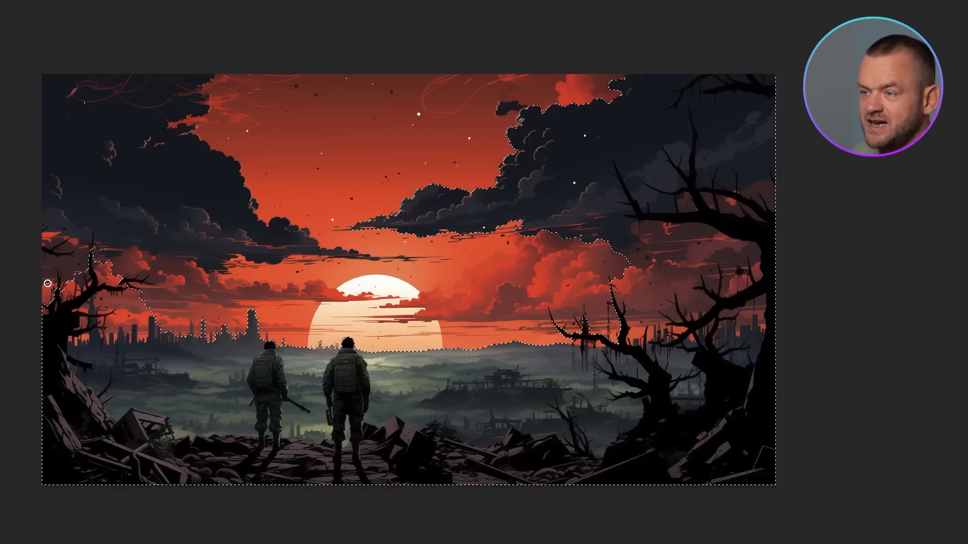
scroll(48, 251, up, 5)
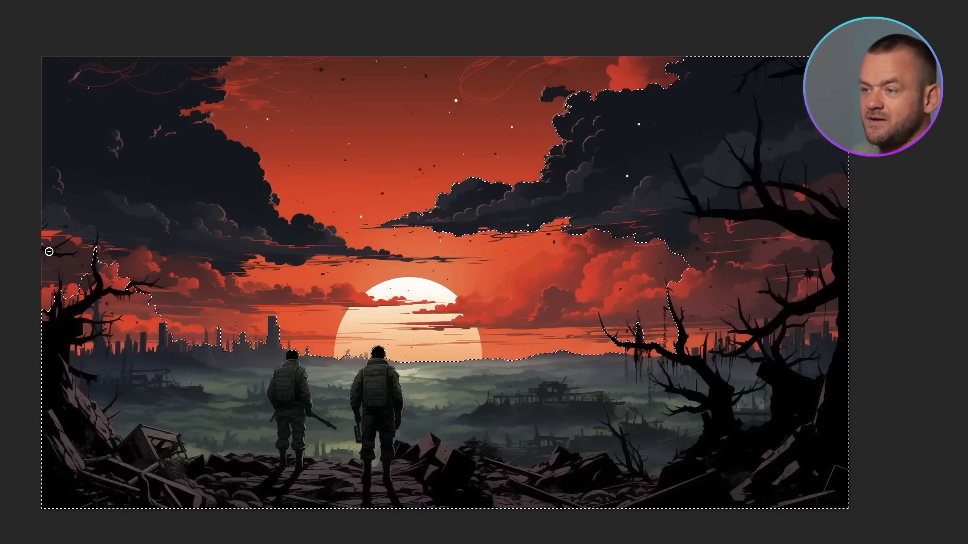
scroll(100, 322, down, 2)
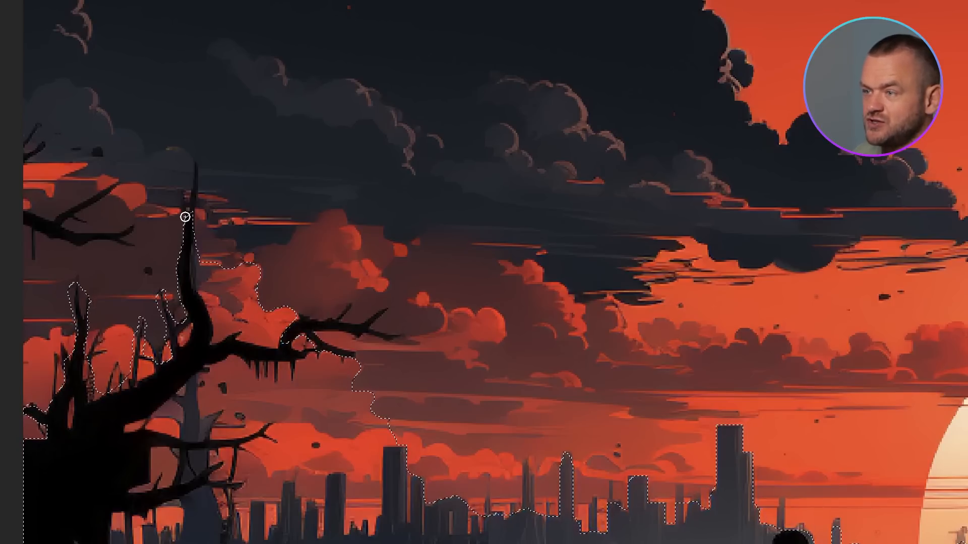
mouse_move(199, 242)
mouse_down()
mouse_move(226, 306)
mouse_move(275, 319)
mouse_up()
mouse_move(251, 276)
mouse_down()
mouse_move(222, 324)
mouse_move(211, 281)
mouse_move(213, 307)
mouse_move(205, 283)
mouse_move(193, 283)
mouse_move(190, 210)
mouse_up()
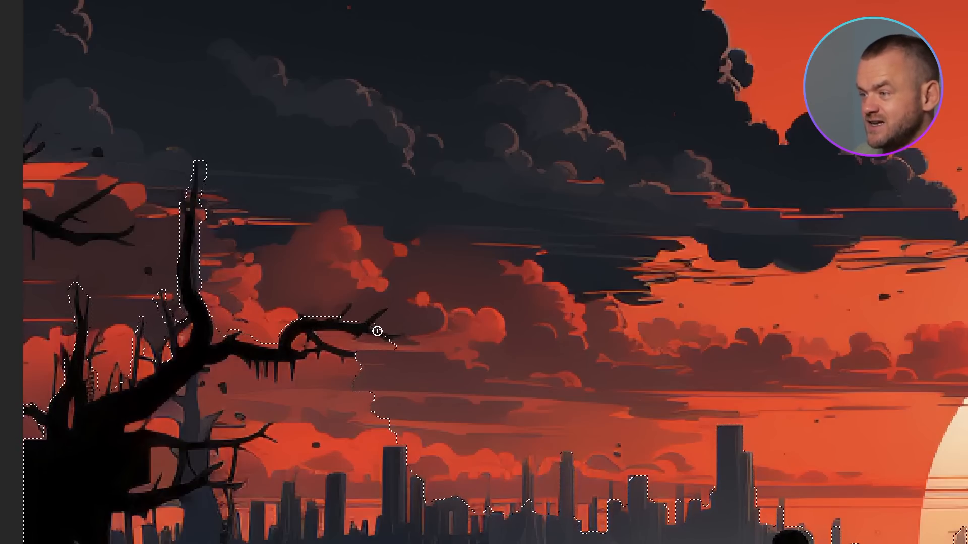
mouse_move(381, 339)
mouse_down()
mouse_move(401, 336)
mouse_move(338, 318)
mouse_move(350, 302)
mouse_move(375, 324)
mouse_move(363, 328)
mouse_move(376, 322)
mouse_move(357, 313)
mouse_move(389, 299)
mouse_up()
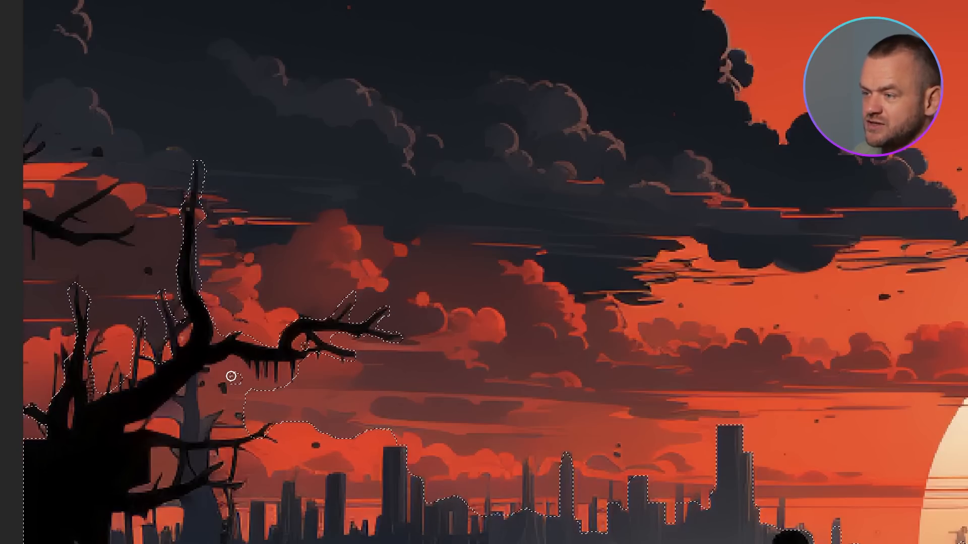
drag(162, 427, 216, 381)
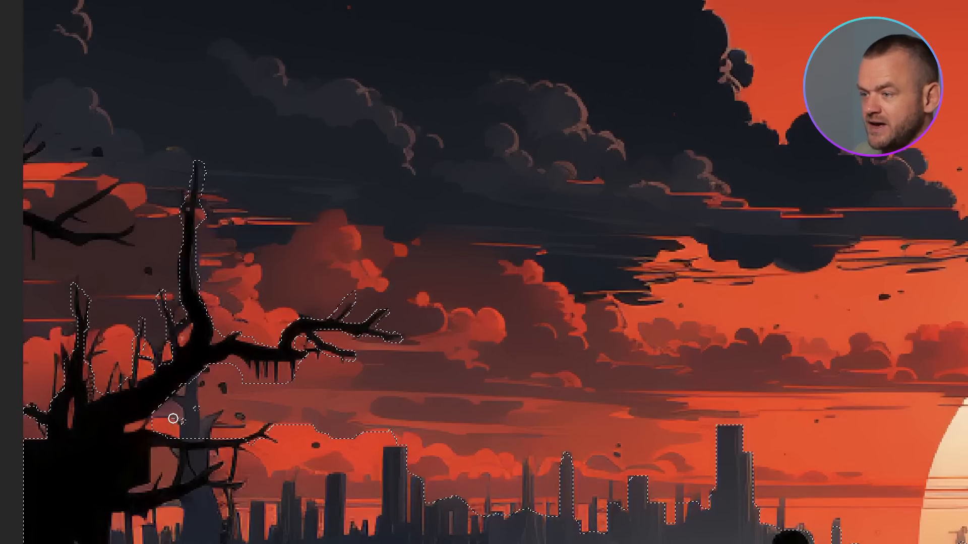
drag(257, 428, 321, 415)
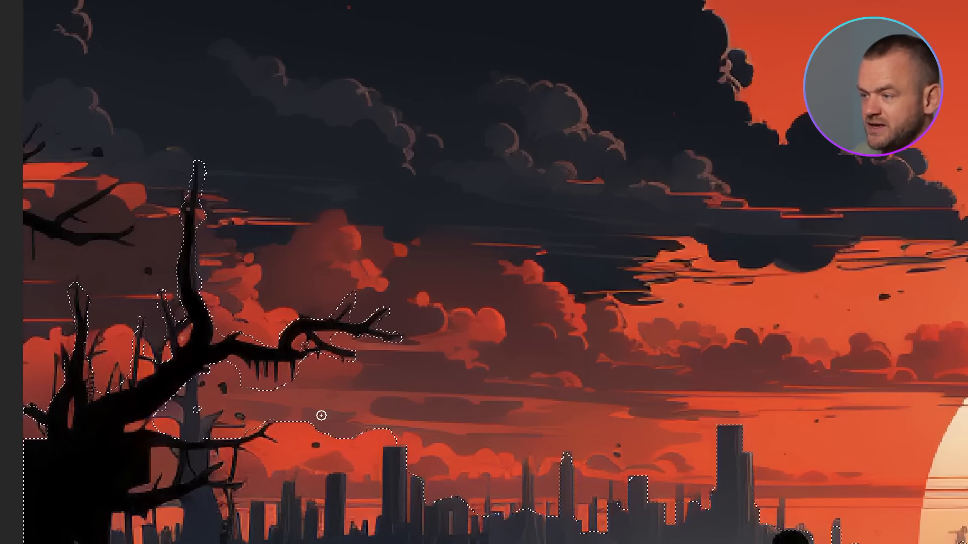
- Subtract the distant city skyline and the sky around the left tree's lower branches from the selection
scroll(315, 524, down, 5)
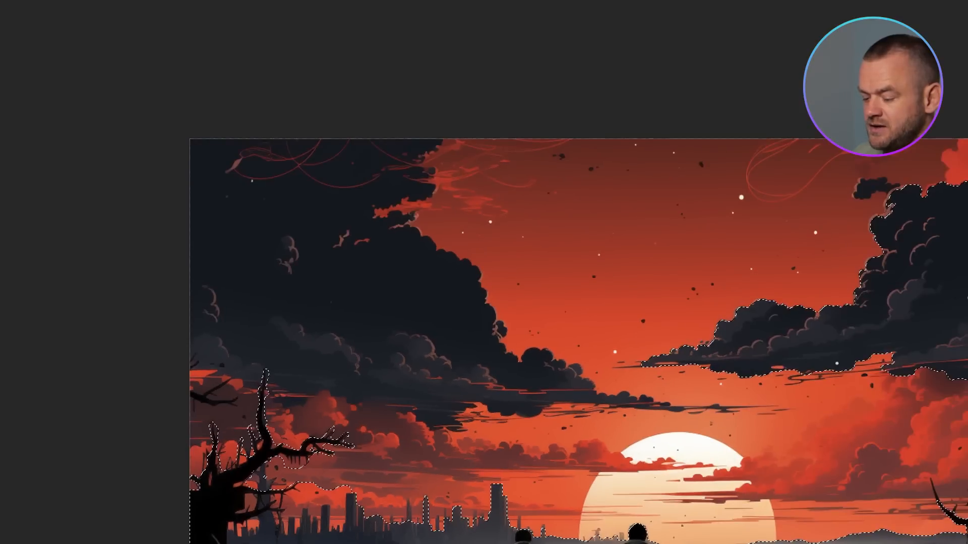
drag(369, 470, 352, 275)
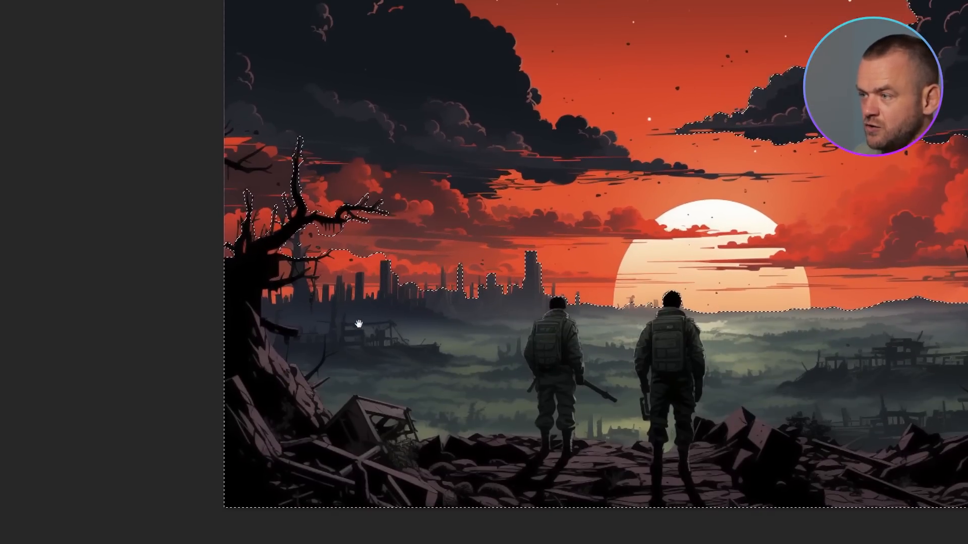
scroll(358, 324, up, 5)
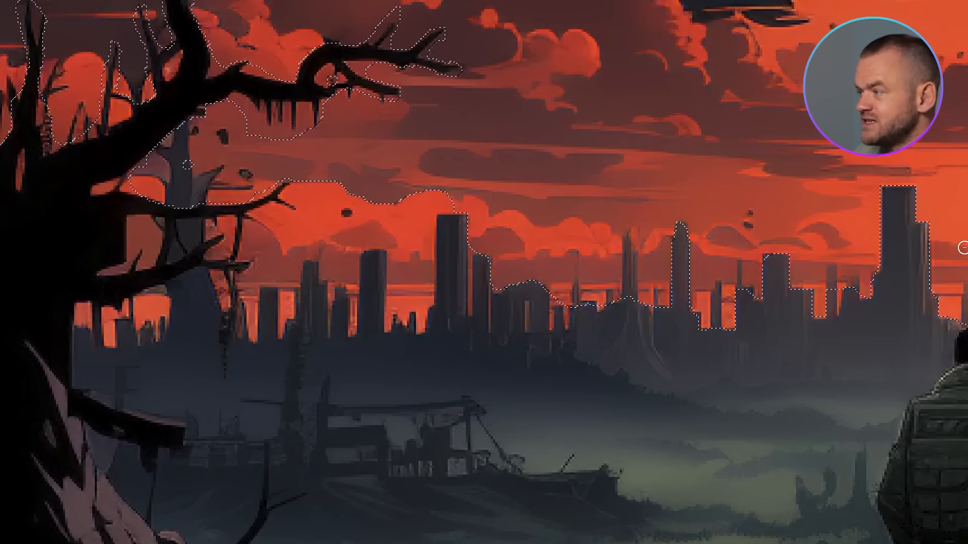
mouse_move(806, 341)
mouse_down()
mouse_move(686, 488)
mouse_move(446, 423)
mouse_move(419, 293)
mouse_move(359, 187)
mouse_move(348, 265)
mouse_move(272, 340)
mouse_move(149, 329)
mouse_move(98, 356)
mouse_move(83, 328)
mouse_move(87, 380)
mouse_move(168, 407)
mouse_move(113, 381)
mouse_move(112, 354)
mouse_move(89, 310)
mouse_move(118, 323)
mouse_move(108, 341)
mouse_move(132, 370)
mouse_move(213, 250)
mouse_move(211, 283)
mouse_move(184, 298)
mouse_move(232, 278)
mouse_move(238, 262)
mouse_move(232, 284)
mouse_move(144, 238)
mouse_move(159, 244)
mouse_move(153, 250)
mouse_move(145, 235)
mouse_move(131, 265)
mouse_move(113, 273)
mouse_move(142, 233)
mouse_move(211, 231)
mouse_move(189, 233)
mouse_move(211, 253)
mouse_move(179, 216)
mouse_move(151, 210)
mouse_up()
scroll(387, 334, down, 5)
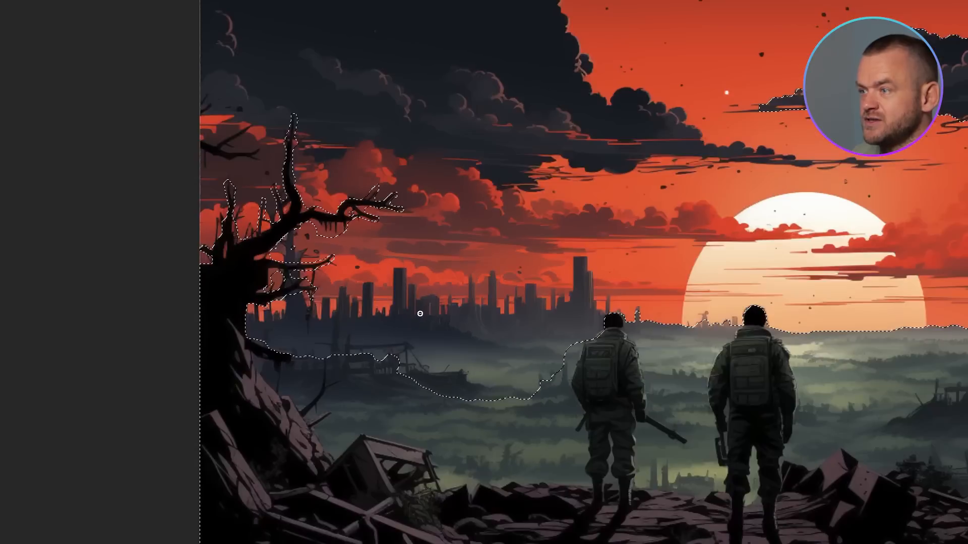
- Subtract the misty valley beside the left tree trunk, down to the rubble slope and the broken wooden frame, from the selection
scroll(419, 313, down, 2)
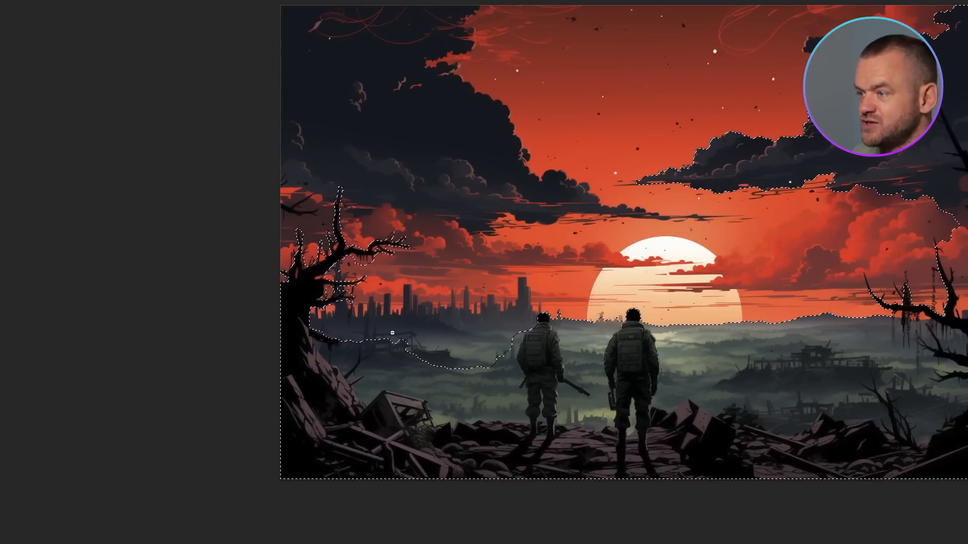
scroll(392, 333, up, 3)
mouse_move(291, 370)
mouse_down()
mouse_move(253, 350)
mouse_move(269, 361)
mouse_up()
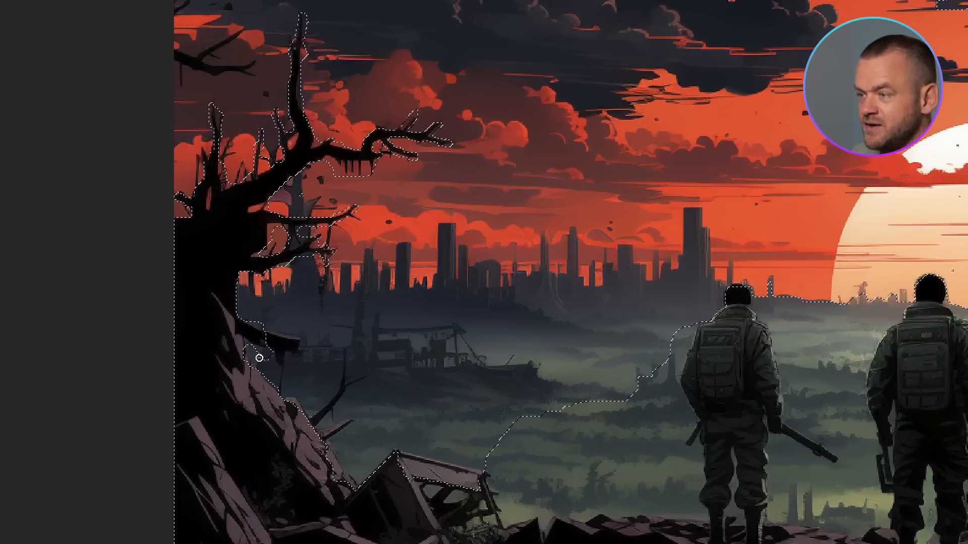
mouse_move(264, 331)
mouse_down()
mouse_move(293, 348)
mouse_move(285, 346)
mouse_move(279, 384)
mouse_up()
- Refine the selection around the small forked twig and pointed debris on the left rubble slope, adding the twig and trimming the haze
scroll(311, 423, up, 4)
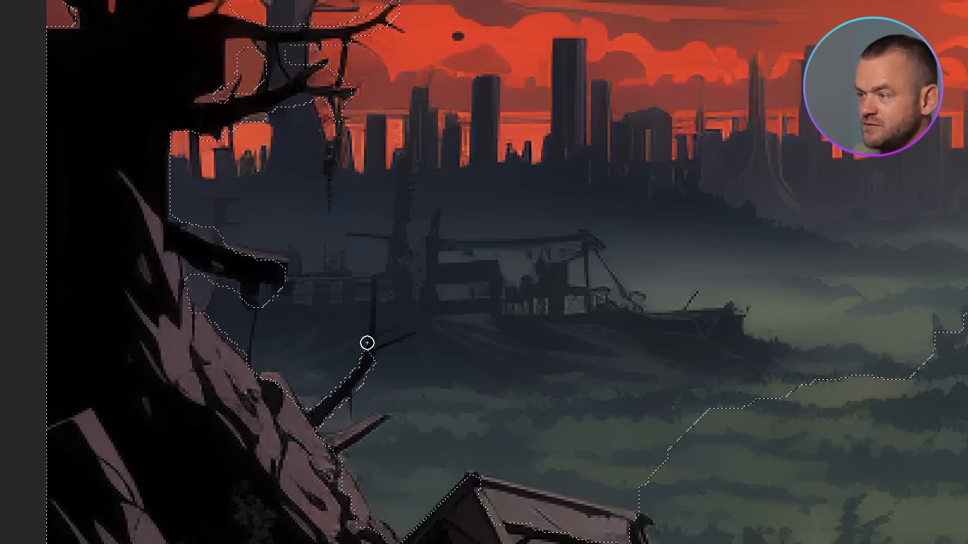
mouse_move(373, 312)
mouse_down()
mouse_move(383, 288)
mouse_move(389, 308)
mouse_move(408, 263)
mouse_move(407, 298)
mouse_move(384, 321)
mouse_up()
mouse_move(415, 394)
mouse_down()
mouse_move(397, 410)
mouse_move(373, 401)
mouse_up()
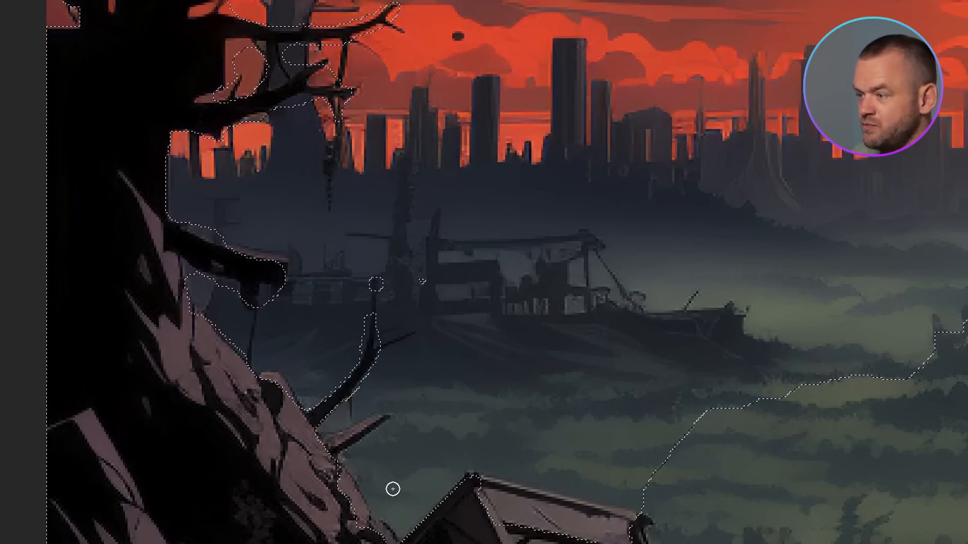
alt+click(348, 434)
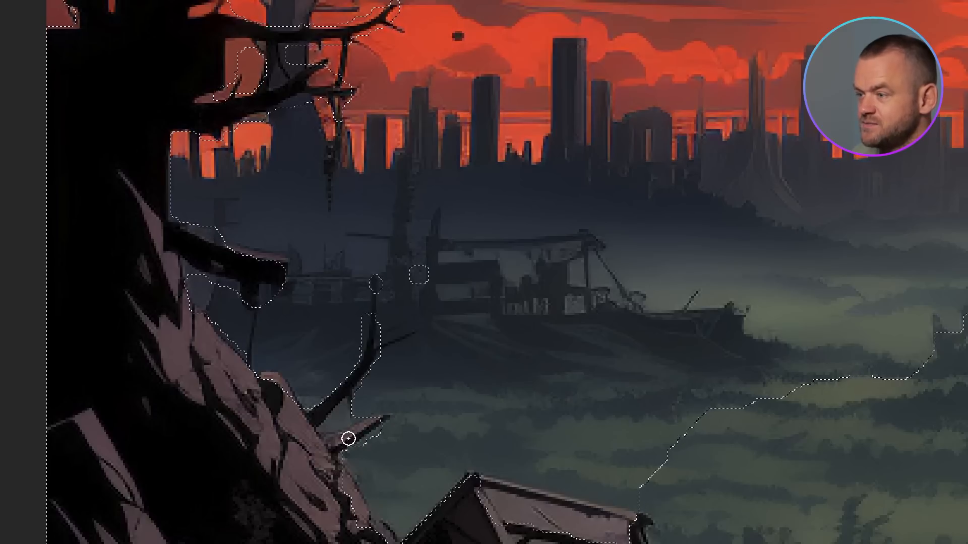
alt+click(373, 285)
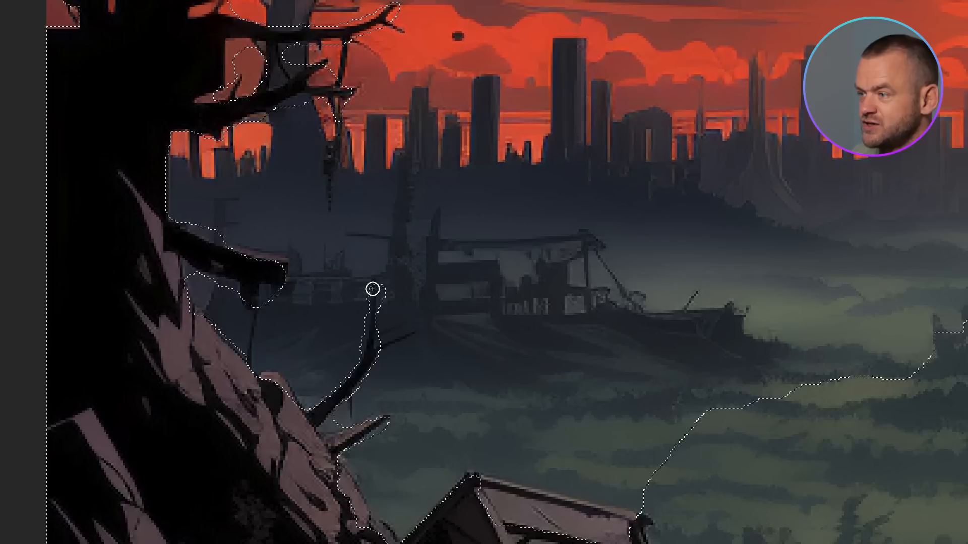
drag(388, 507, 352, 498)
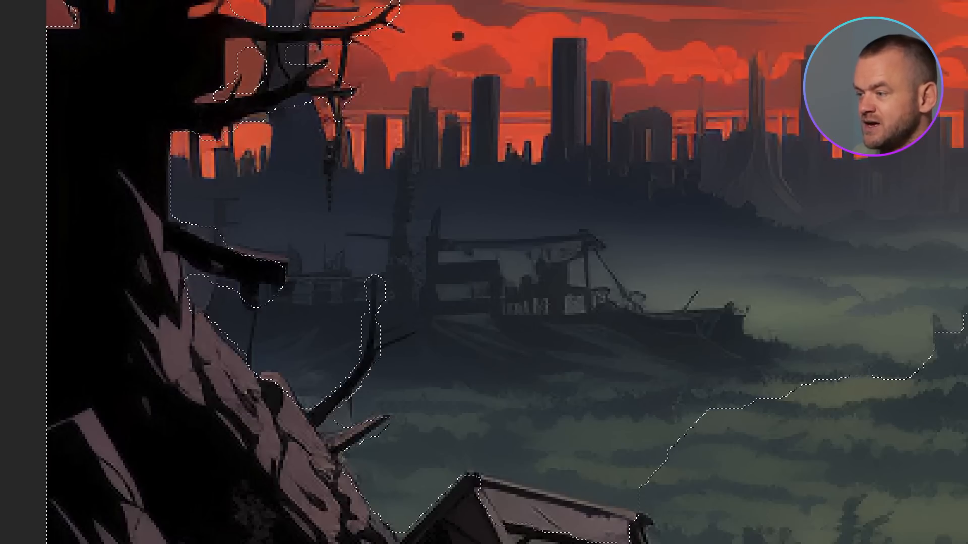
- Subtract the valley between the left rubble and the left soldier, and the gap between his legs, from the selection
mouse_move(519, 503)
mouse_down()
mouse_move(612, 537)
mouse_move(601, 530)
mouse_move(623, 529)
mouse_move(617, 519)
mouse_move(519, 493)
mouse_up()
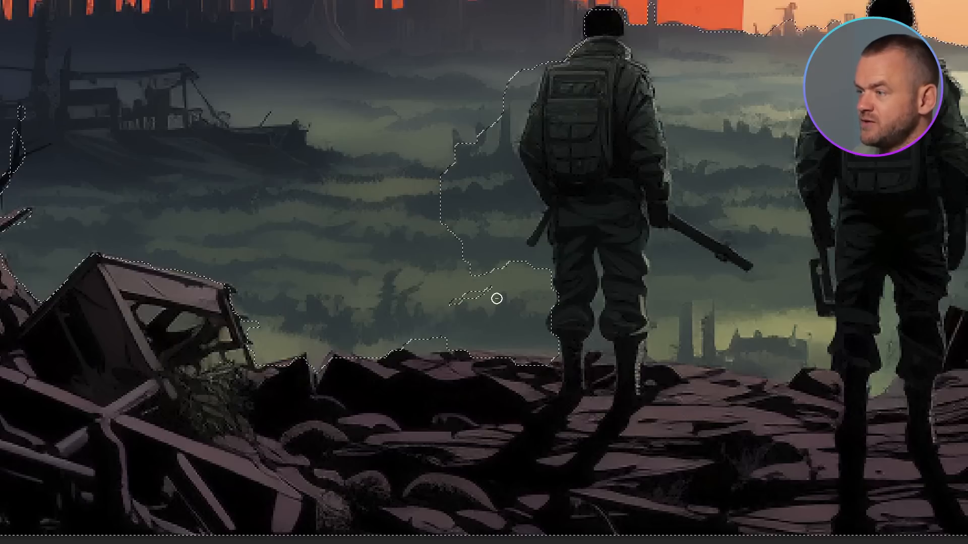
mouse_move(410, 347)
mouse_down()
mouse_move(520, 294)
mouse_move(543, 248)
mouse_move(527, 261)
mouse_move(490, 231)
mouse_move(487, 193)
mouse_move(488, 270)
mouse_move(520, 196)
mouse_move(515, 231)
mouse_up()
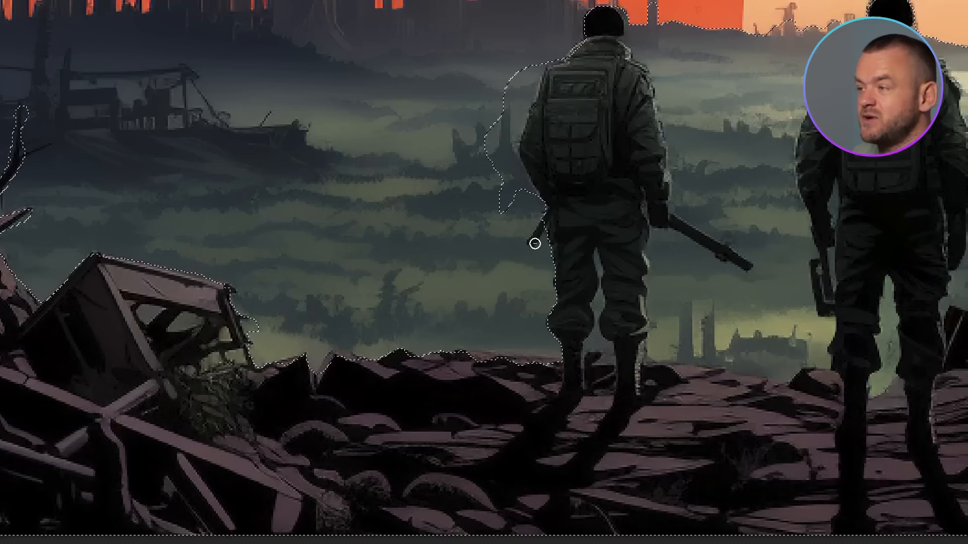
mouse_move(599, 345)
mouse_down()
mouse_move(597, 265)
mouse_move(619, 230)
mouse_up()
mouse_move(580, 265)
mouse_down()
mouse_move(580, 292)
mouse_move(605, 252)
mouse_move(628, 306)
mouse_up()
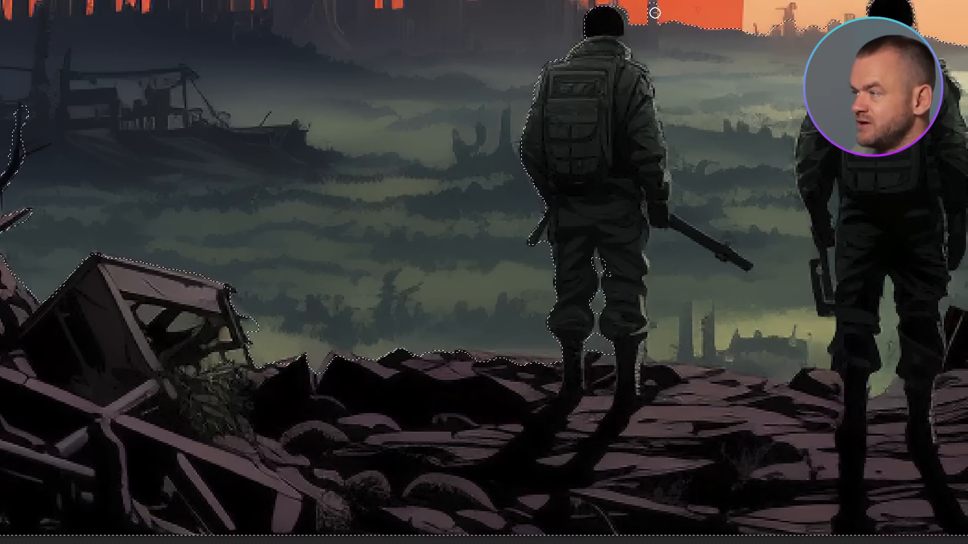
- Subtract the valley and ruins behind the right-hand rubble ridge from the selection, adding back the tilted block and plank edges
key(ctrl+0)
drag(696, 239, 656, 299)
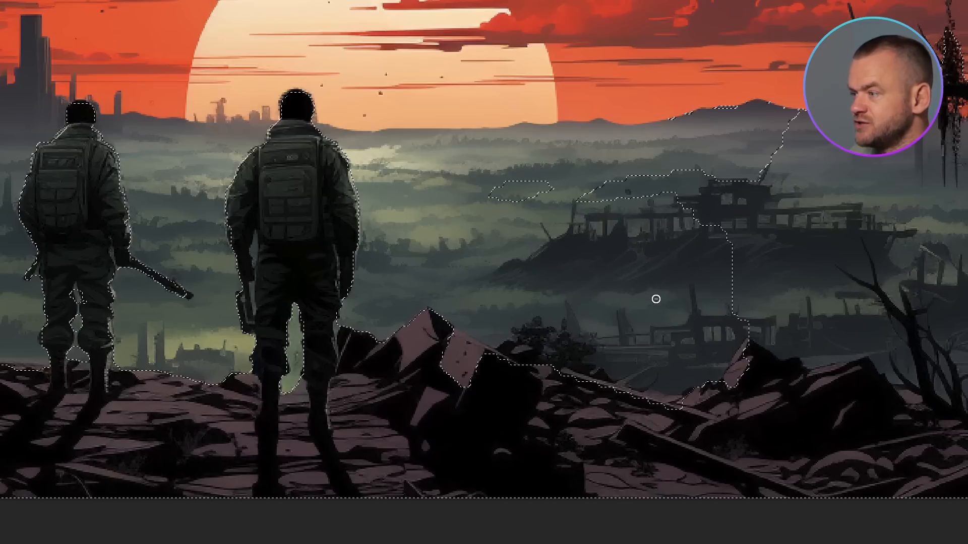
click(444, 337)
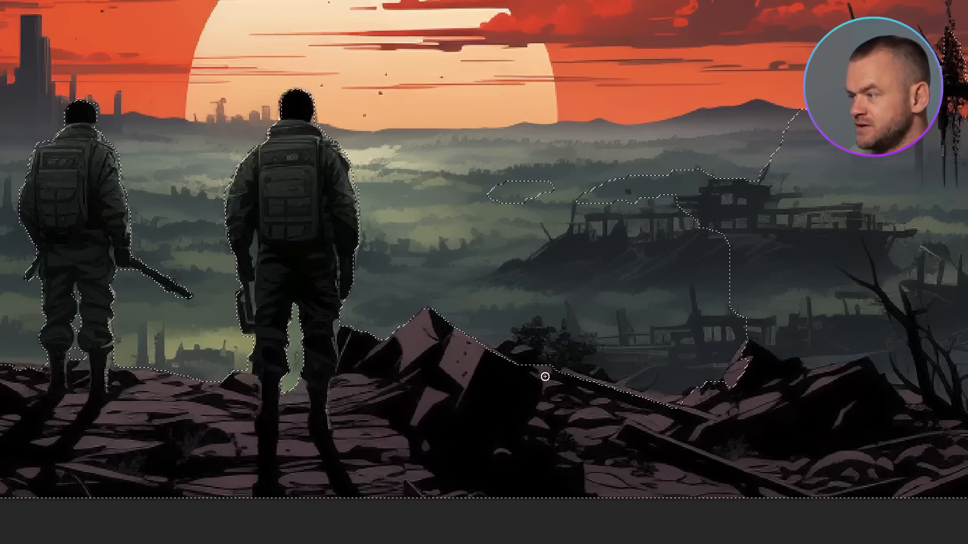
drag(583, 383, 615, 392)
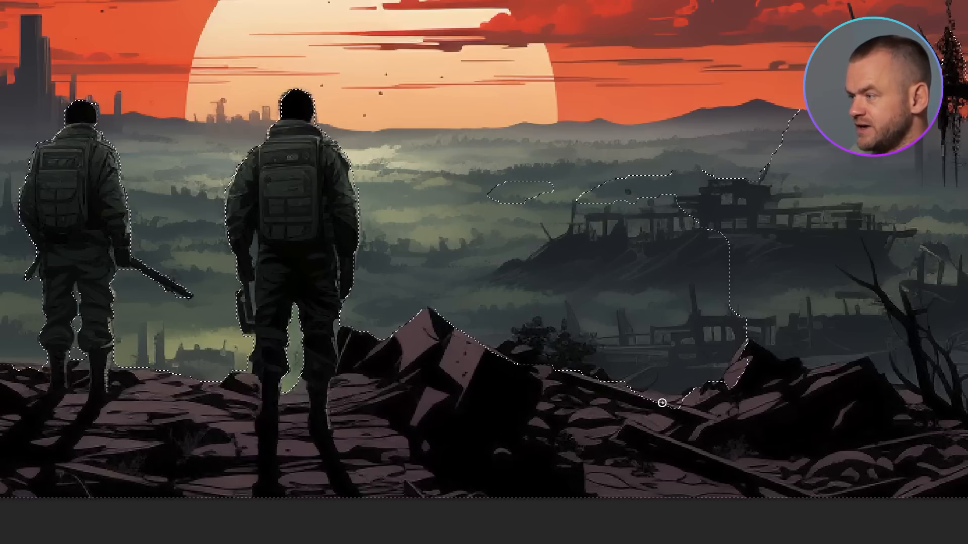
mouse_move(752, 353)
mouse_down()
mouse_move(714, 383)
mouse_move(743, 307)
mouse_move(605, 198)
mouse_move(750, 205)
mouse_move(734, 180)
mouse_up()
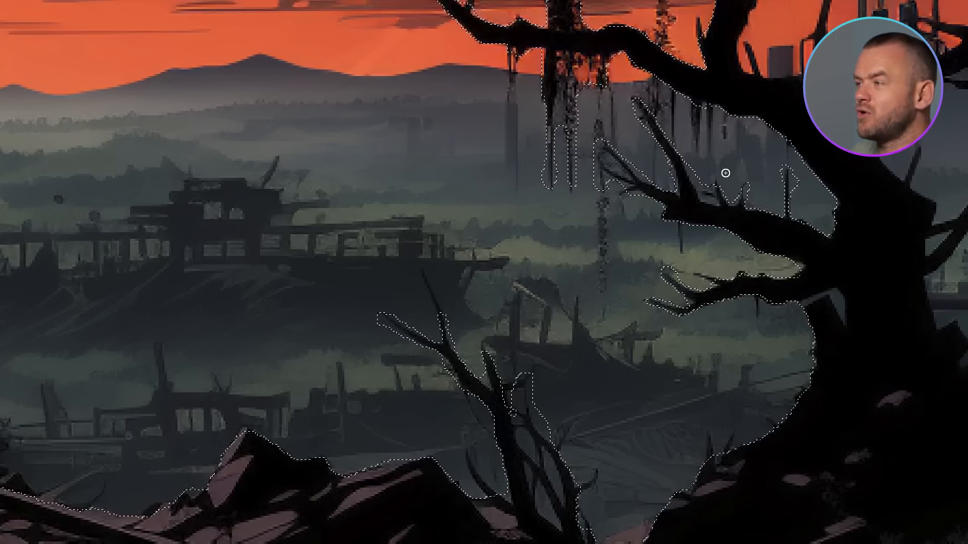
key(ctrl+0)
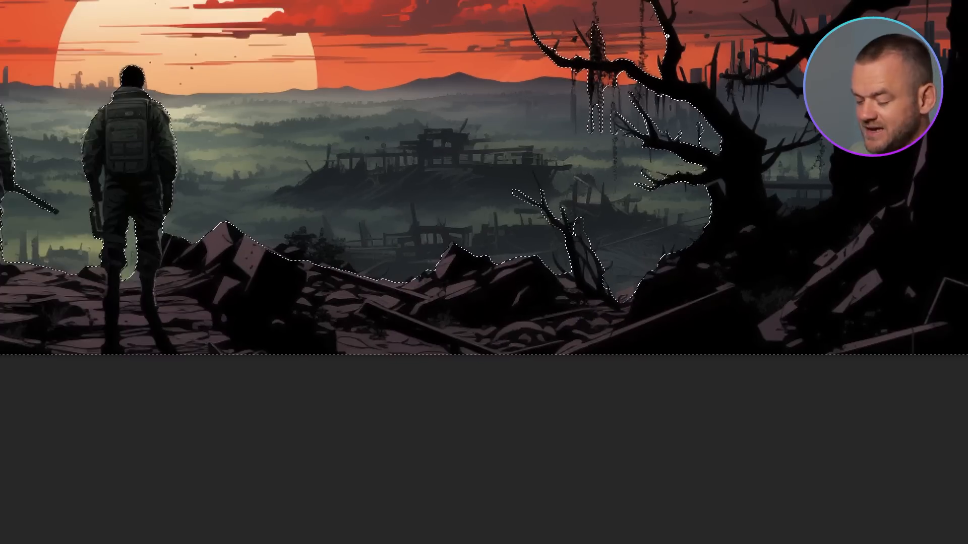
- Subtract the sky, clouds and hazy gaps around the right dead trees from the selection, keeping their branches and trunks selected
drag(643, 37, 658, 203)
drag(644, 65, 552, 262)
click(551, 262)
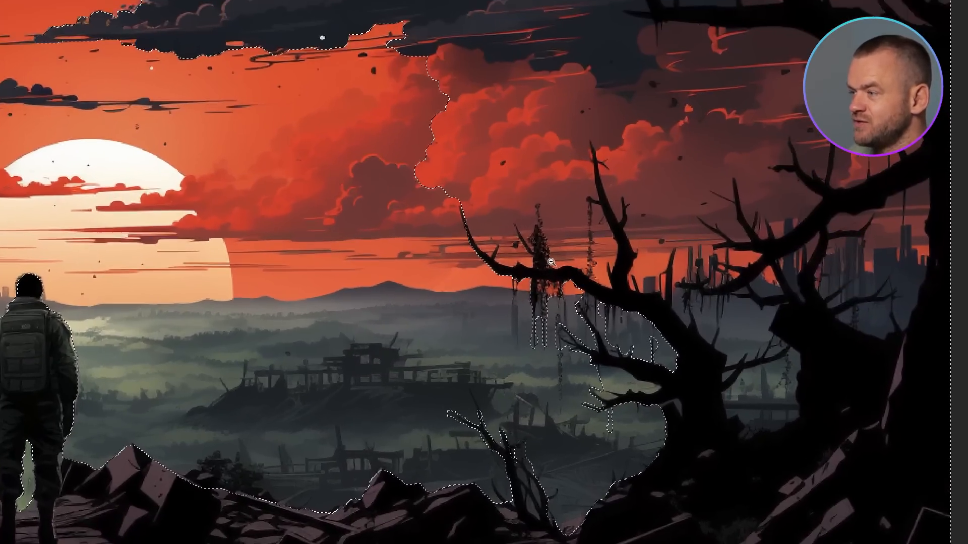
alt+click(551, 261)
alt+click(725, 16)
alt+click(738, 46)
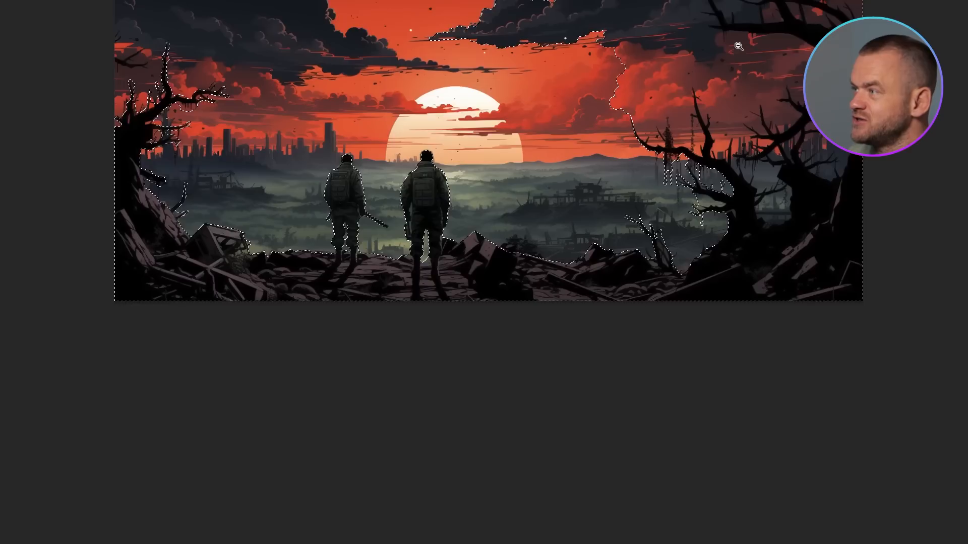
drag(734, 28, 706, 129)
scroll(706, 128, up, 3)
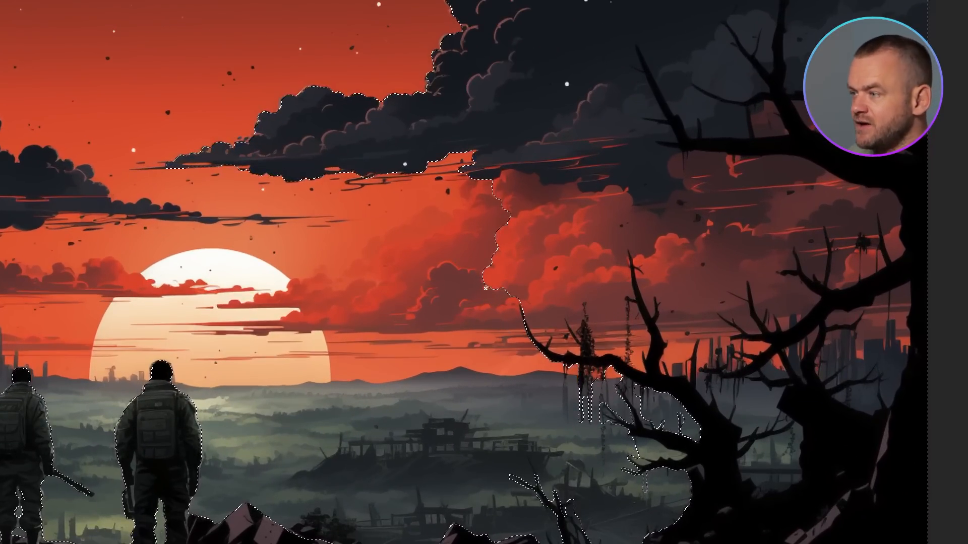
click(558, 315)
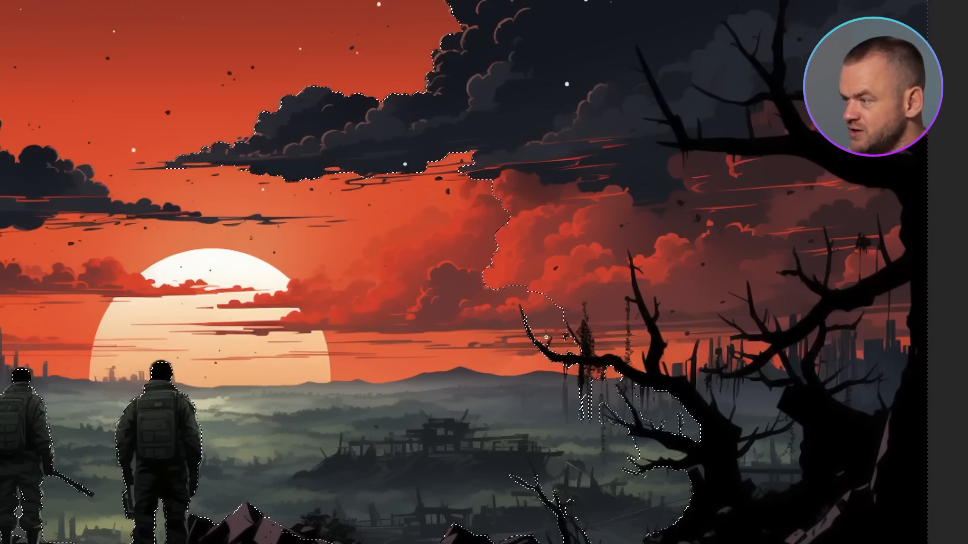
drag(514, 270, 571, 283)
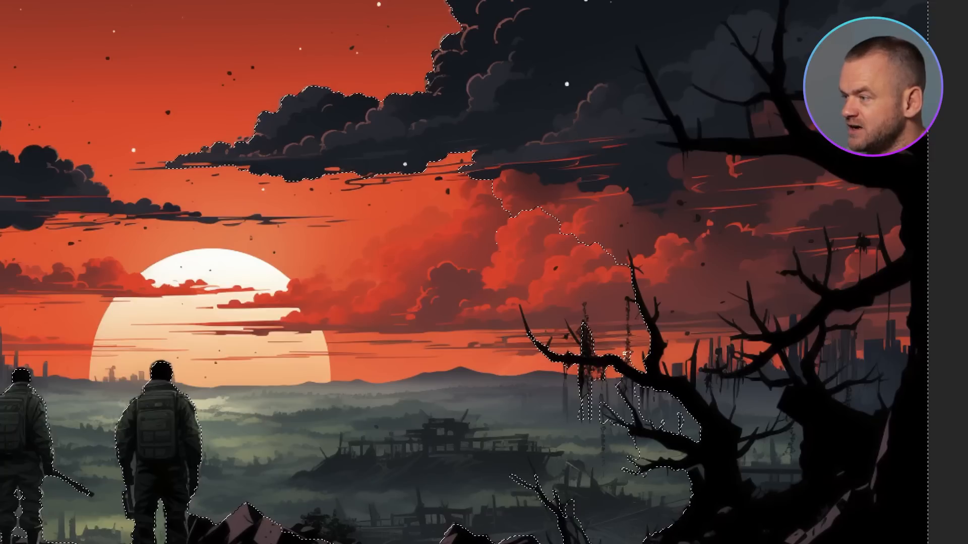
click(624, 232)
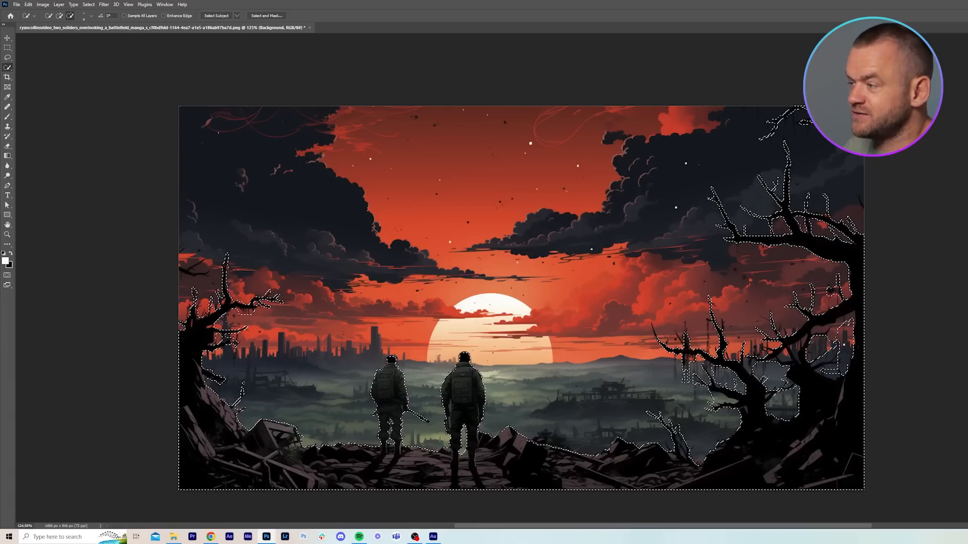
alt+click(852, 317)
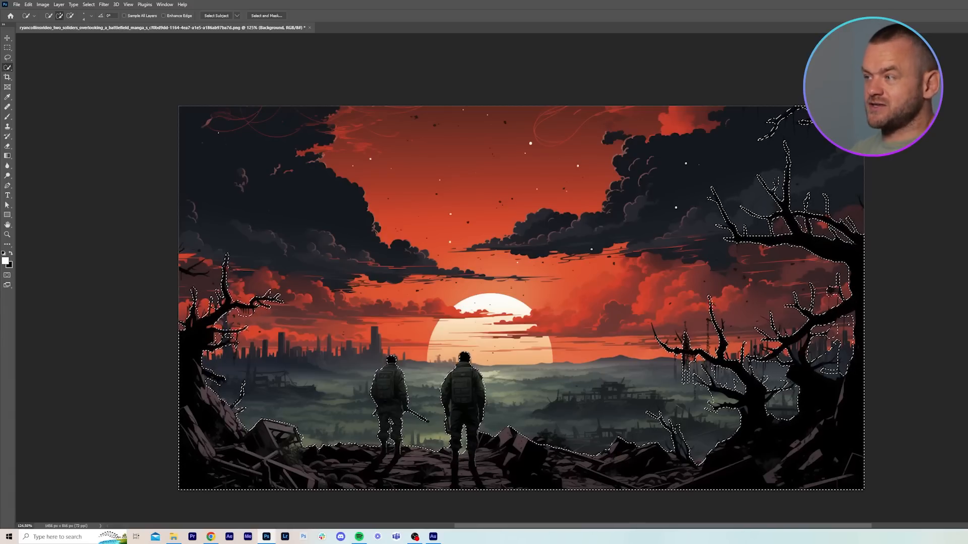
alt+click(830, 340)
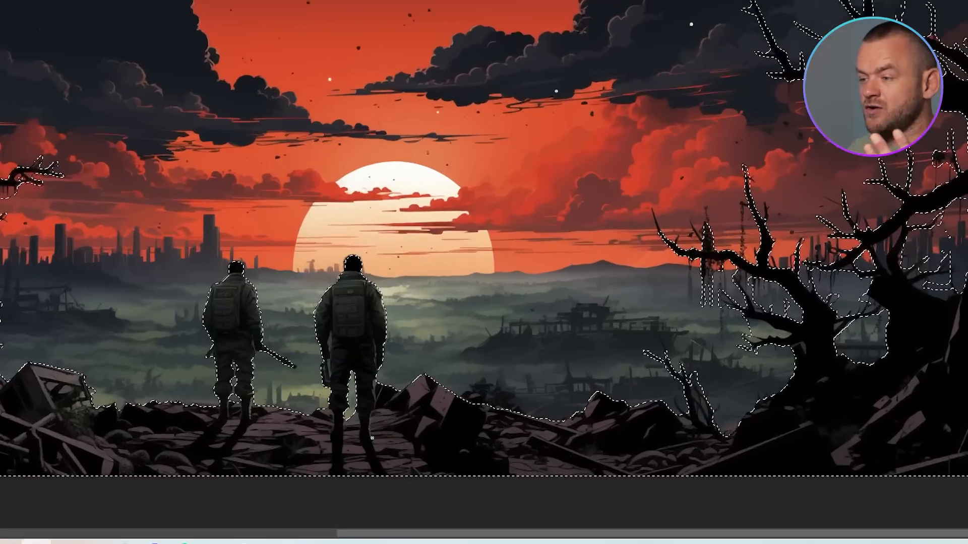
- Copy the selected foreground to a new layer and name that layer Foreground
right_click(476, 469)
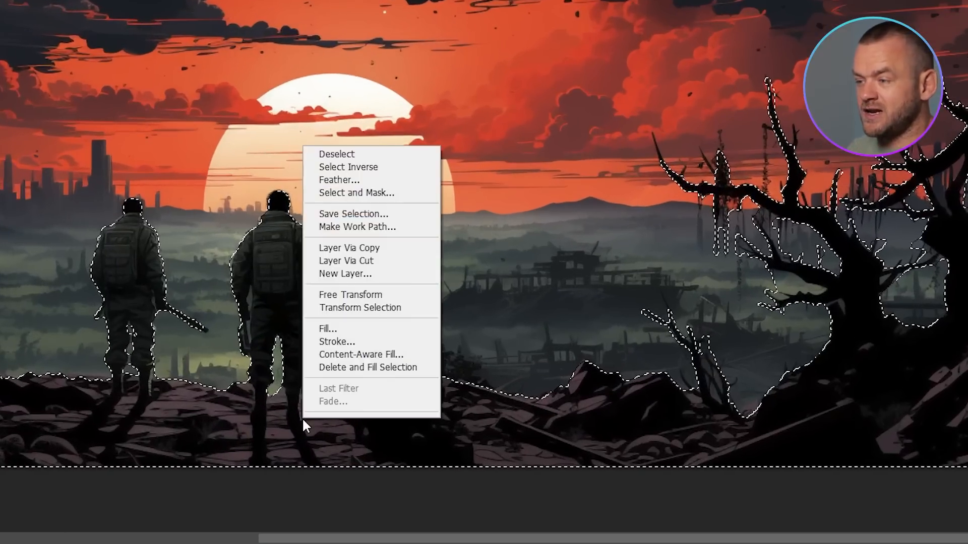
click(409, 248)
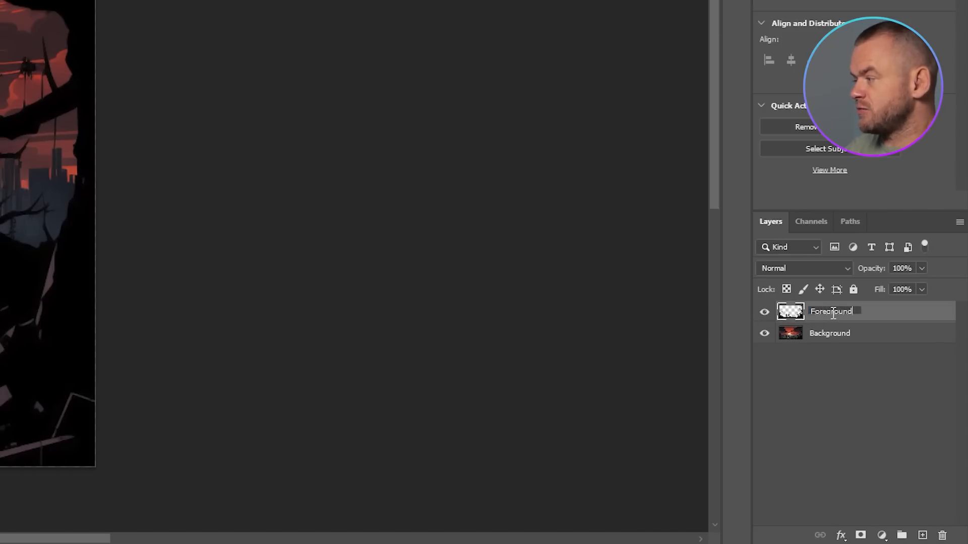
click(881, 377)
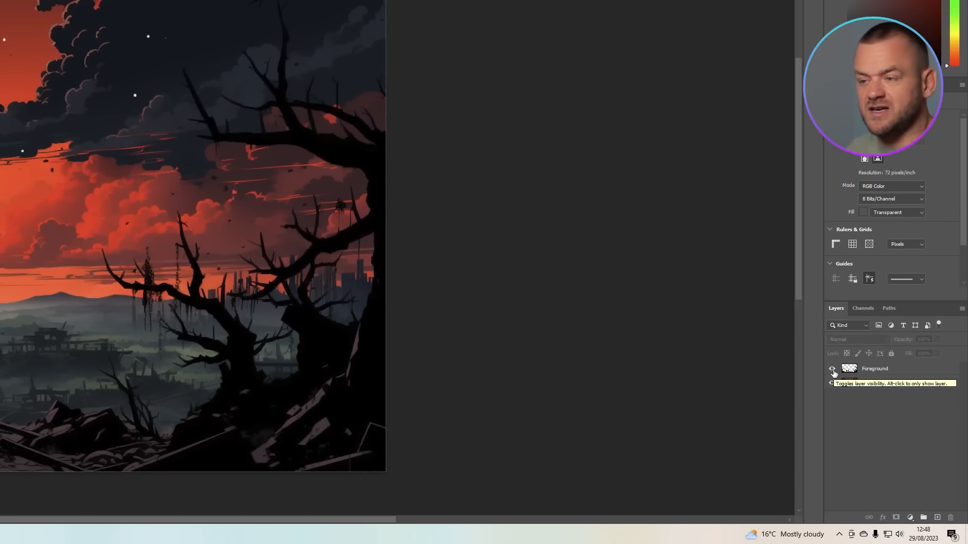
- Toggle the Foreground layer's visibility and try moving the layers apart to check the cut-out
click(833, 370)
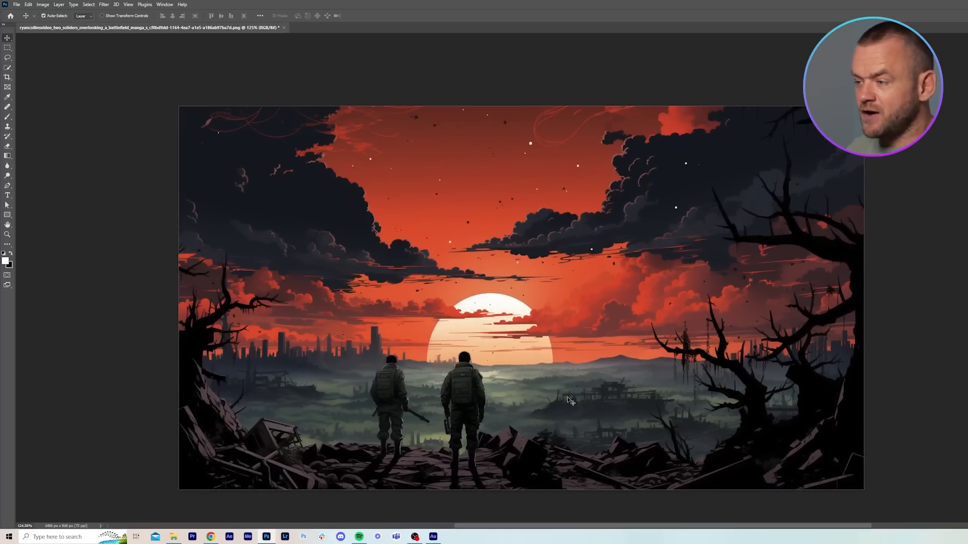
drag(570, 397, 648, 446)
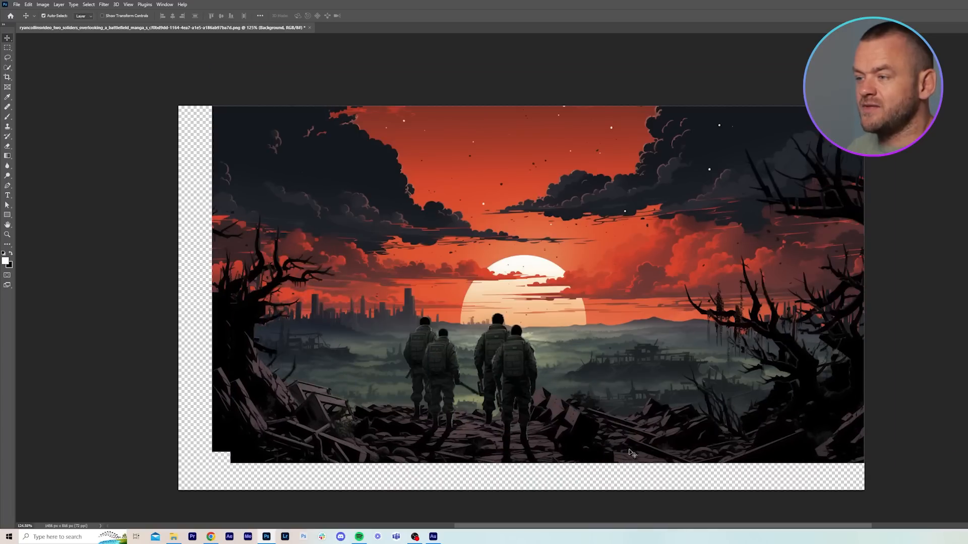
drag(689, 462, 640, 459)
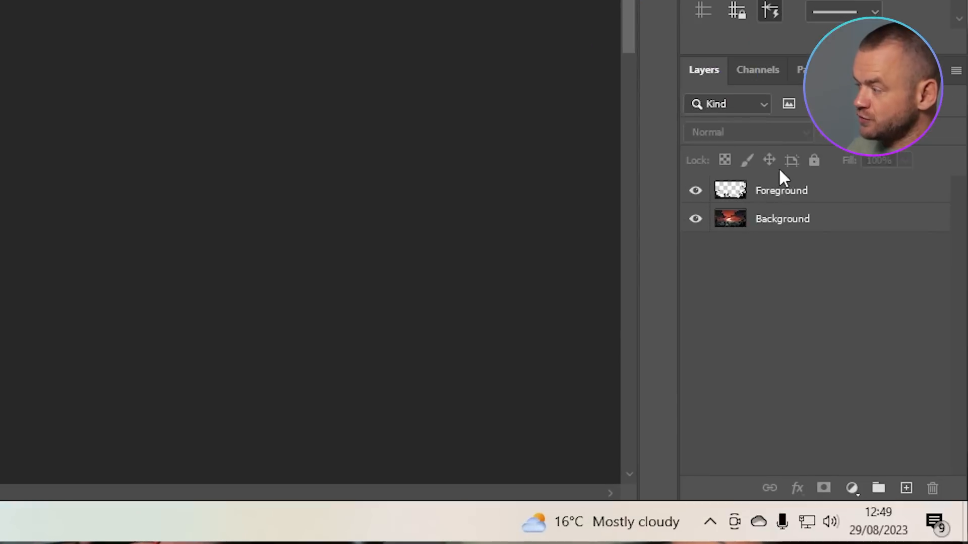
- Load the Foreground layer's outline as a selection and make the Background layer active
click(782, 190)
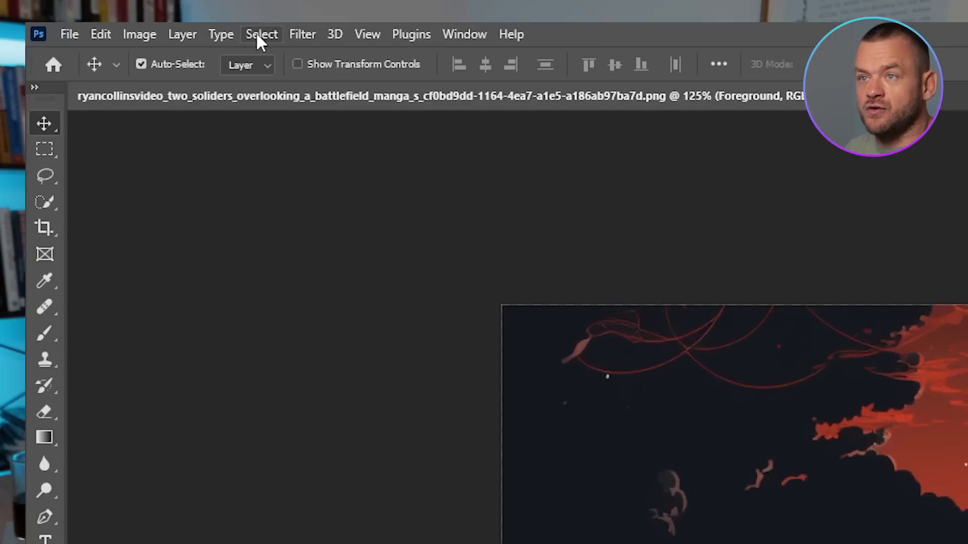
click(258, 34)
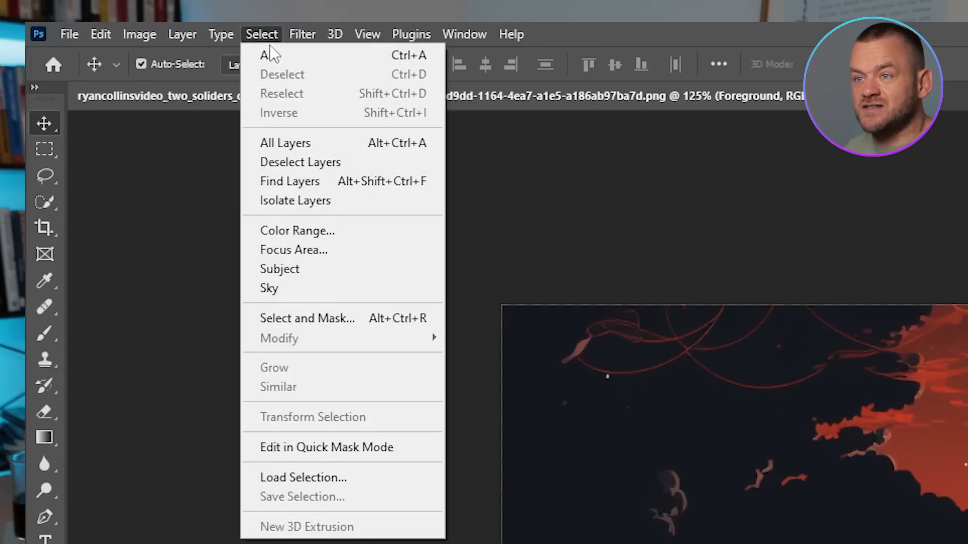
click(352, 477)
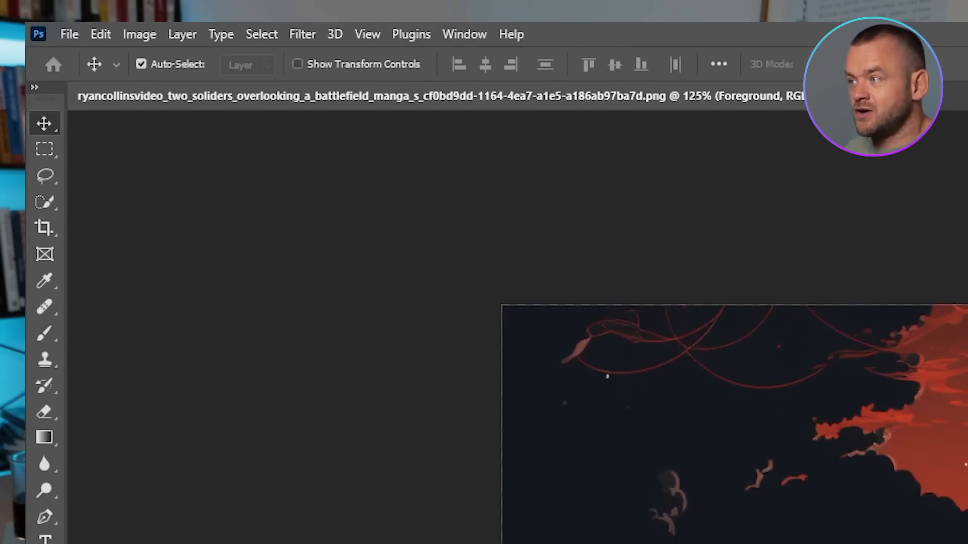
click(703, 150)
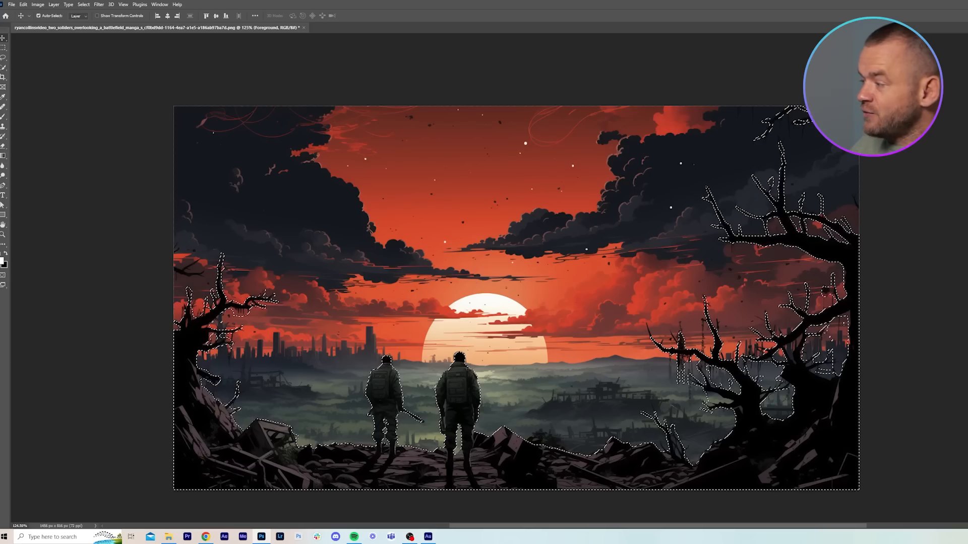
click(909, 268)
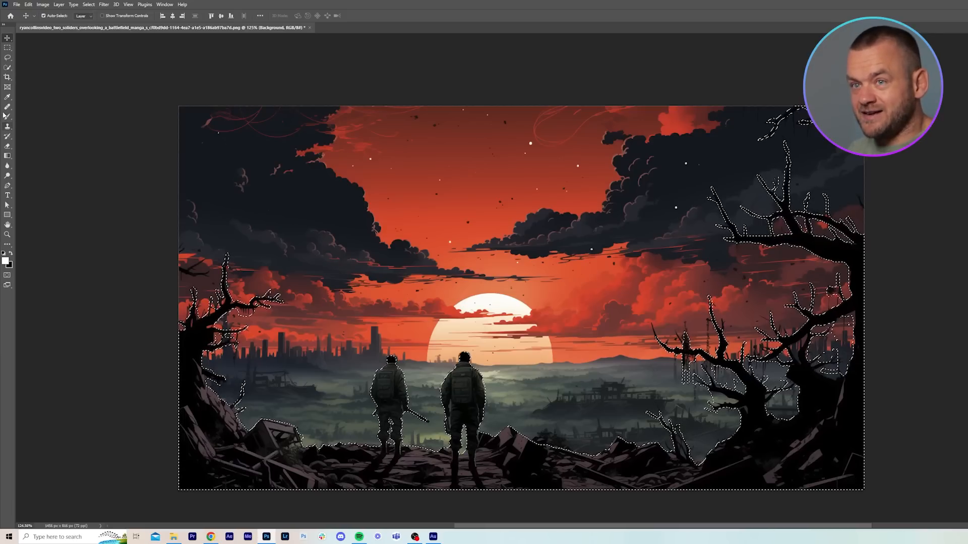
- Remove the selected foreground from the Background layer with Delete and Fill Selection
click(8, 69)
right_click(488, 322)
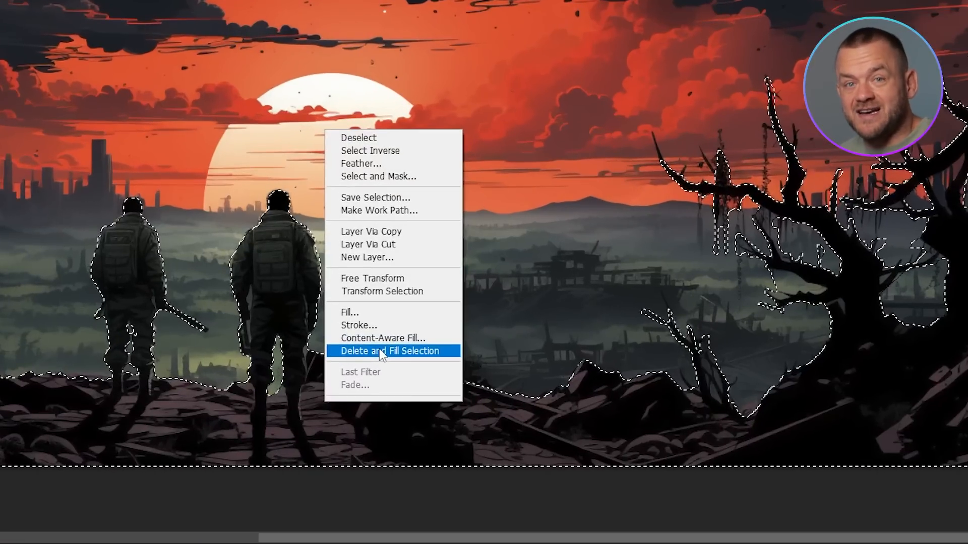
click(380, 351)
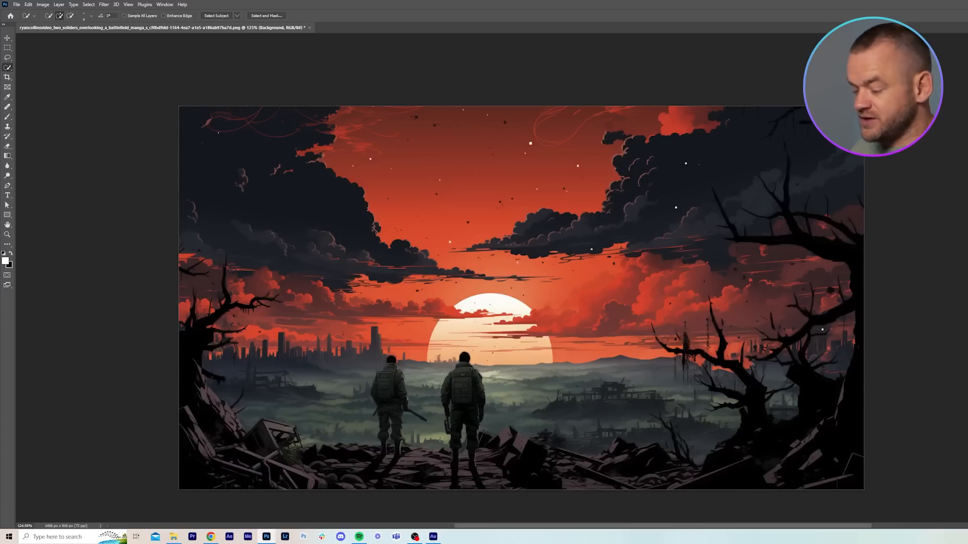
- Try moving the Foreground cut-out to check the filled area behind the soldiers, and undo the move
key(v)
drag(403, 415, 483, 391)
key(ctrl+z)
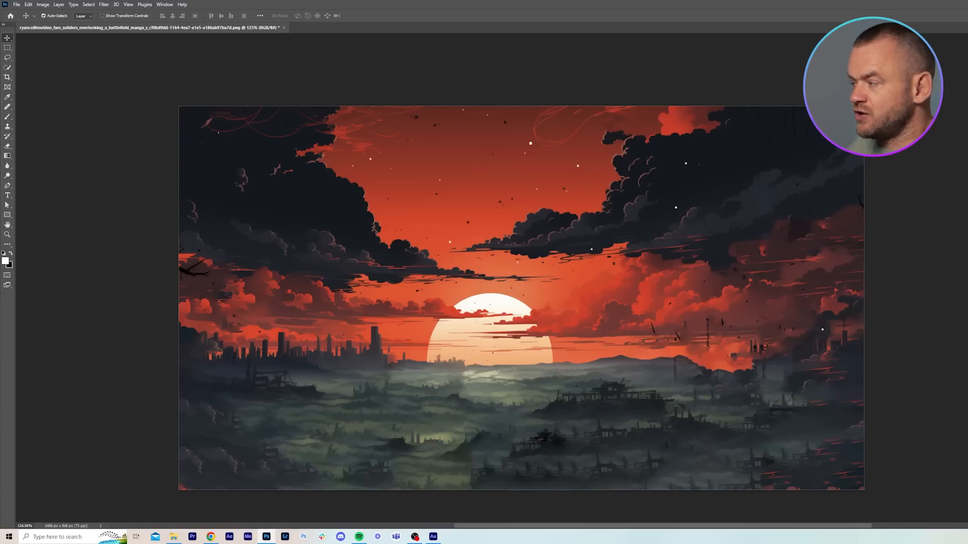
click(435, 402)
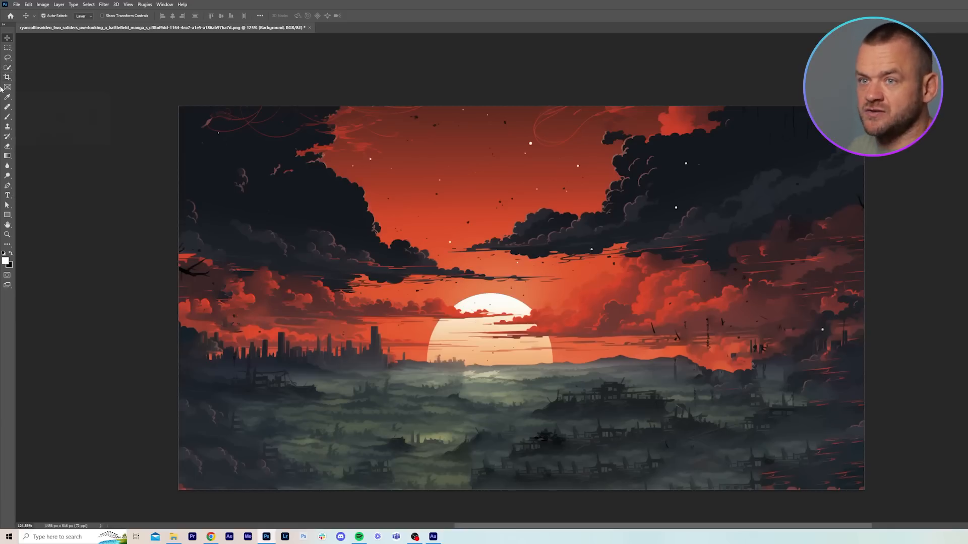
- Try covering the misty valley on the Background layer with Clone Stamp texture sampled from its lower left, and undo the strokes
click(8, 128)
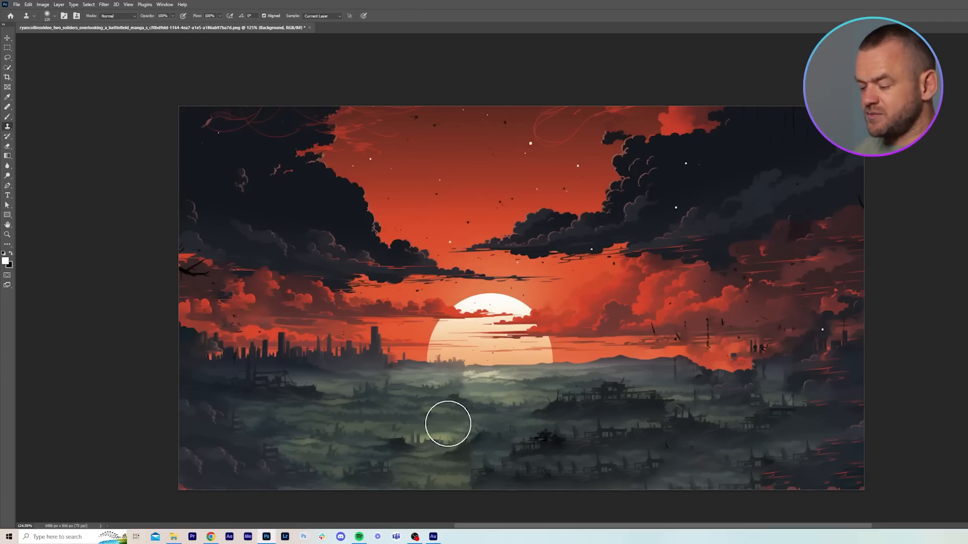
alt+click(211, 460)
mouse_move(430, 436)
mouse_down()
mouse_move(417, 434)
mouse_move(447, 423)
mouse_move(490, 430)
mouse_move(422, 451)
mouse_up()
key(ctrl+z)
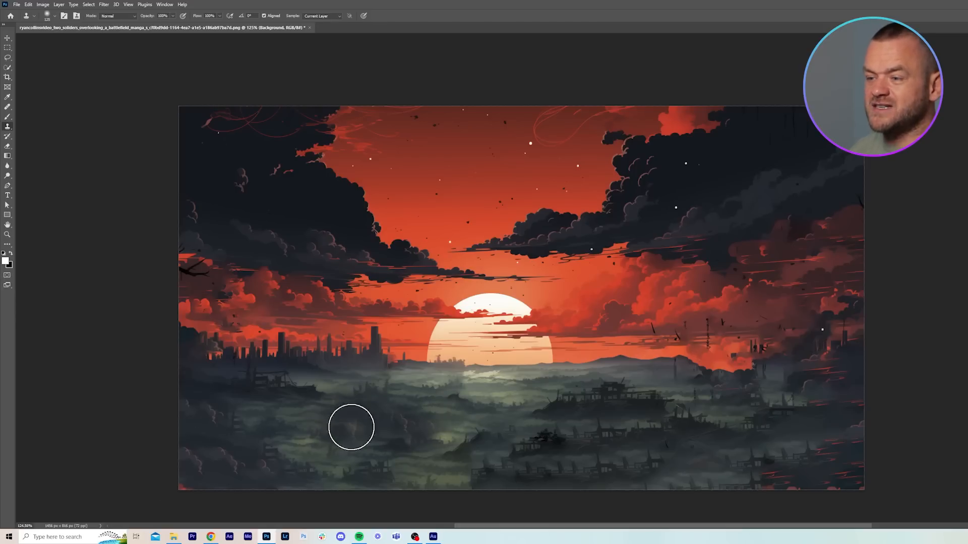
key(ctrl+z)
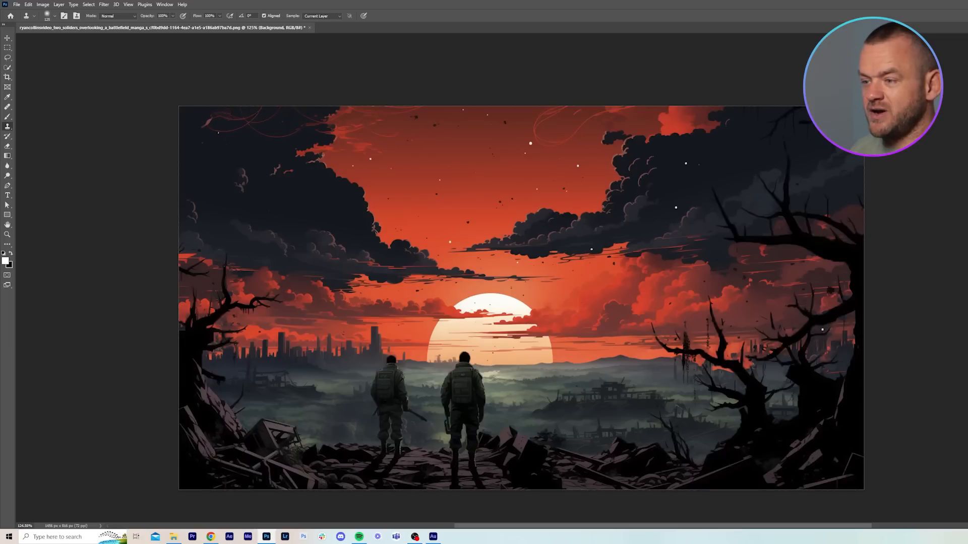
key(ctrl+shift+z)
click(8, 146)
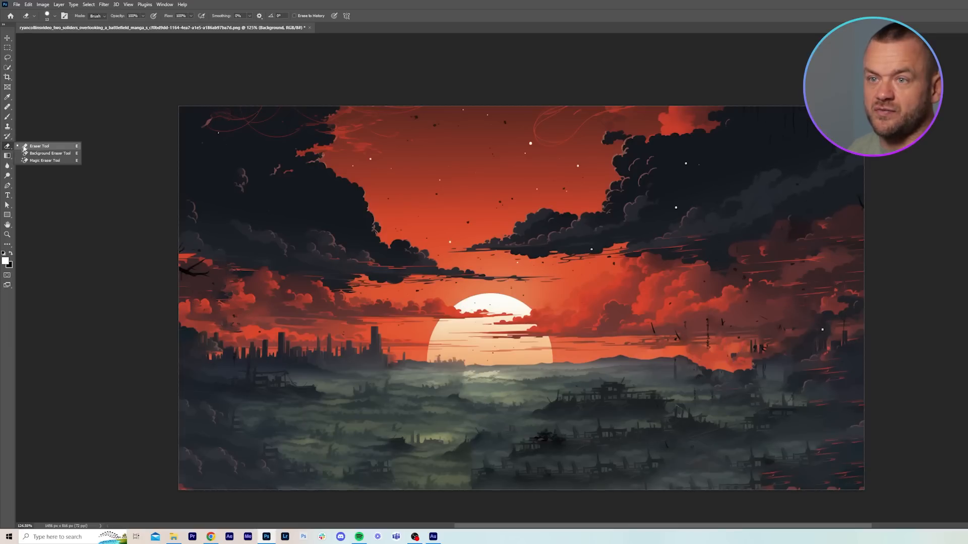
mouse_move(271, 373)
mouse_down()
mouse_move(285, 383)
mouse_move(271, 382)
mouse_up()
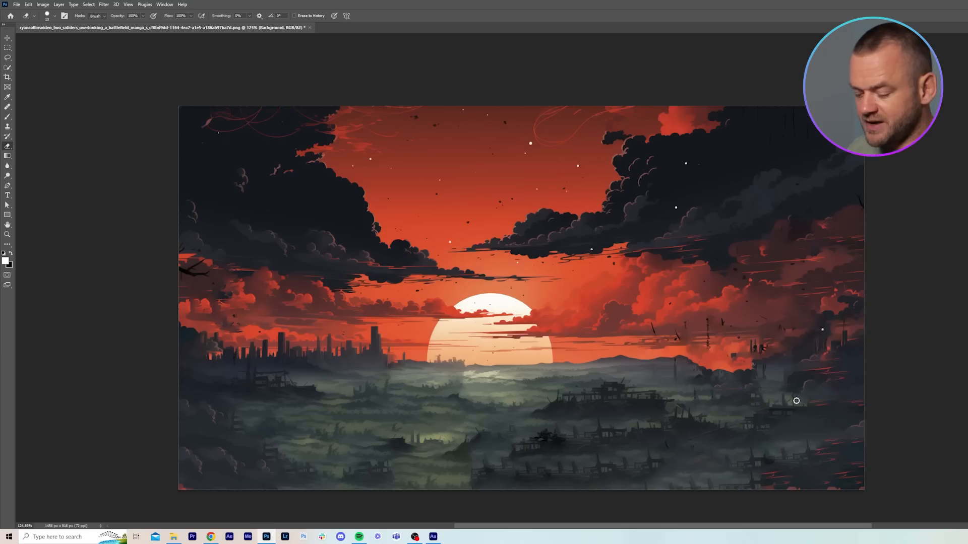
key(v)
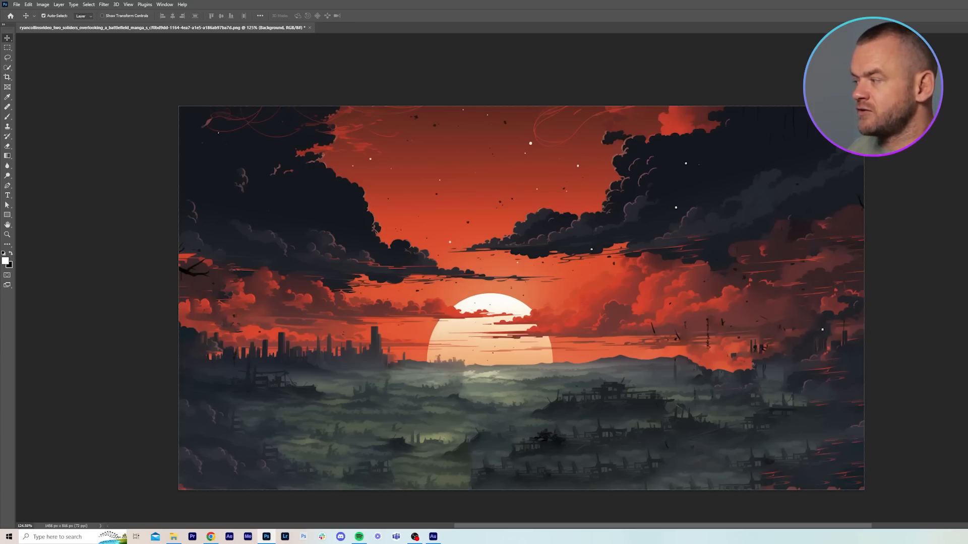
- Quick-select the skyline, ruins and misty valley below the horizon on the Background layer and copy them to a new layer
click(8, 69)
mouse_move(214, 351)
mouse_down()
mouse_move(429, 386)
mouse_move(828, 402)
mouse_up()
drag(807, 366, 857, 303)
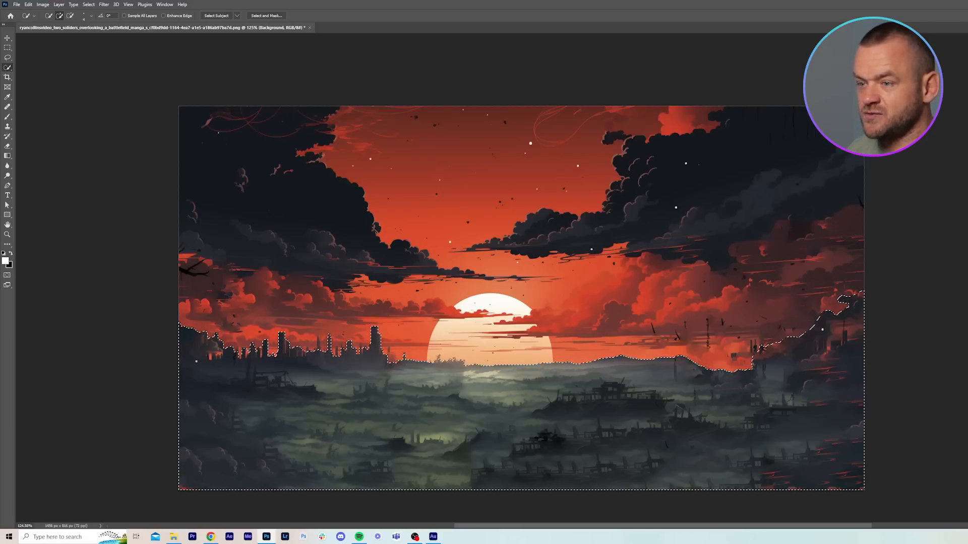
right_click(466, 416)
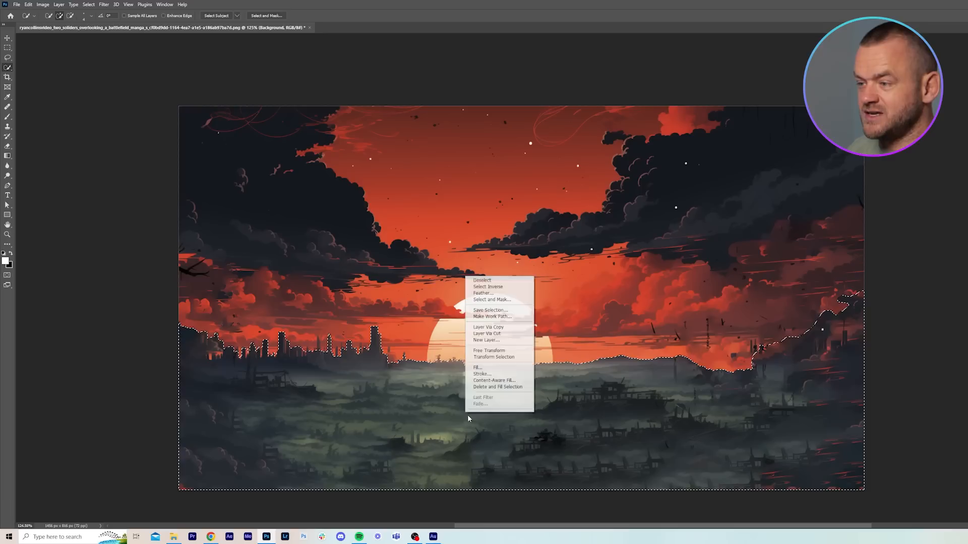
click(508, 328)
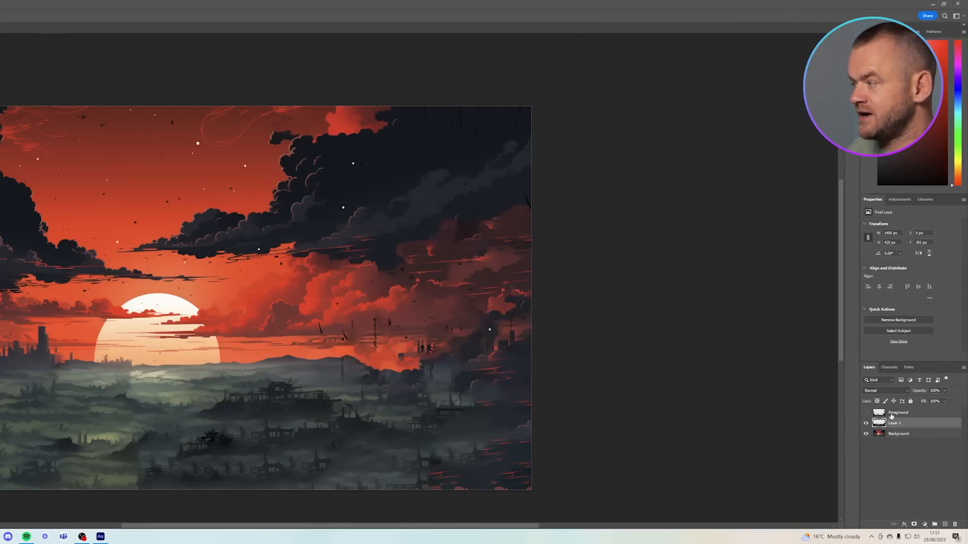
- Rename the copied skyline and valley layer as Middle Ground
click(892, 414)
click(896, 426)
double_click(901, 424)
text(Middle Ground)
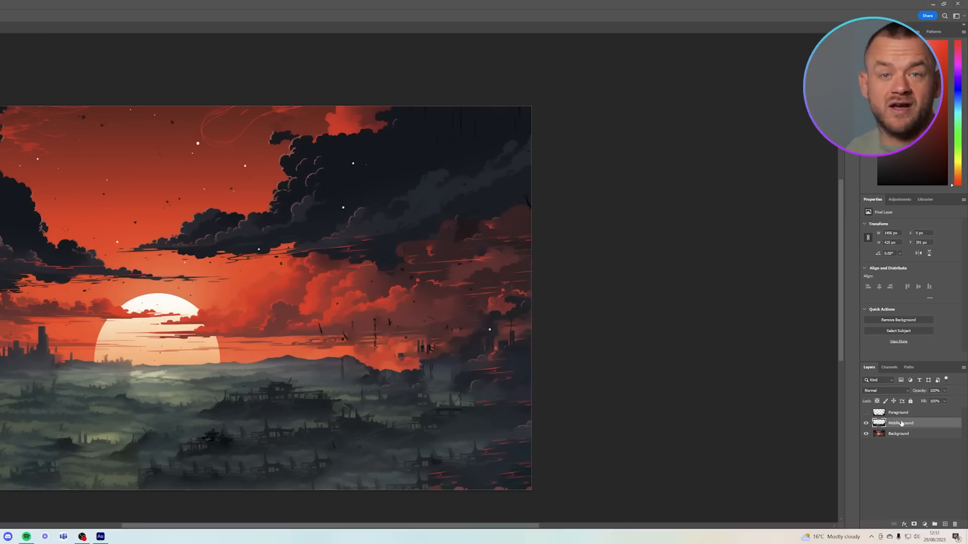
key(Return)
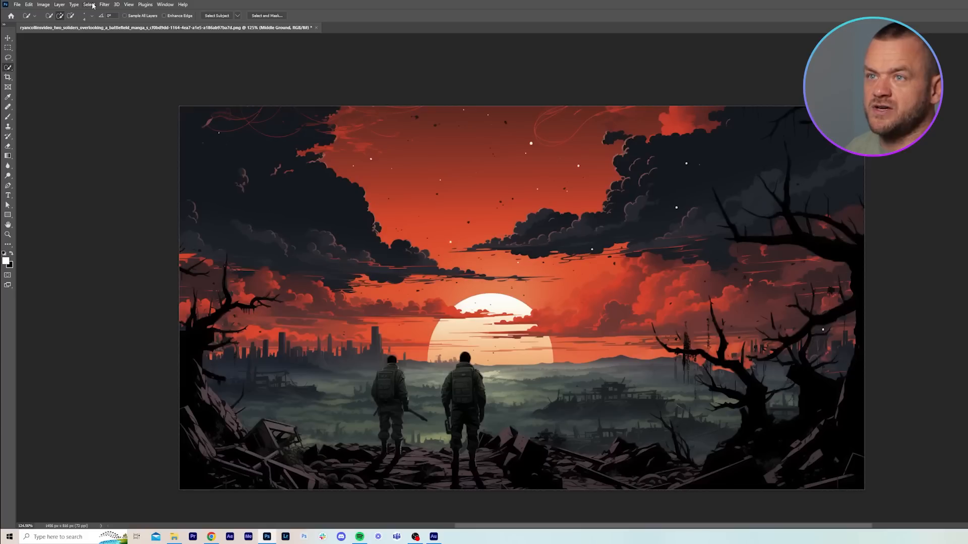
- Load the Middle Ground outline as a selection, delete and fill that area on the Background layer, and hide the Foreground layer
click(90, 4)
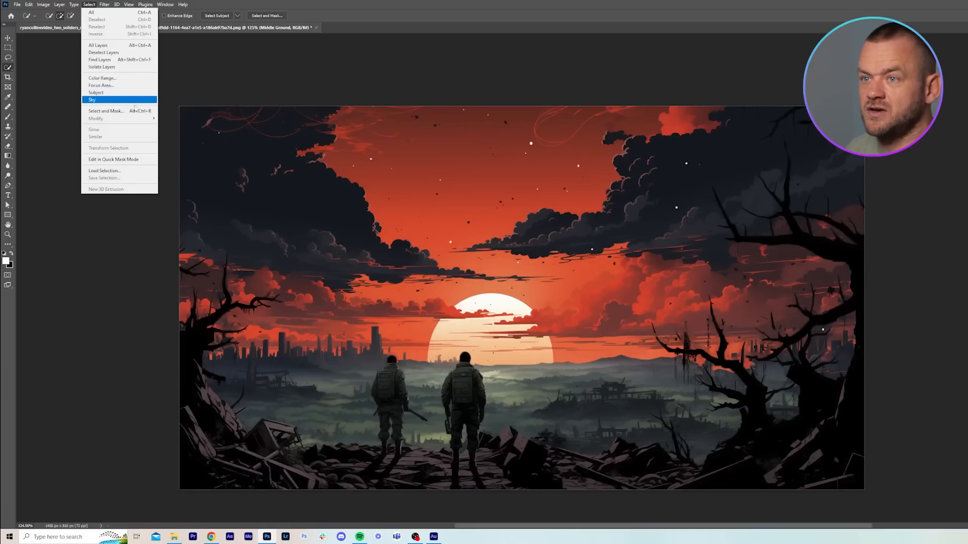
click(129, 170)
click(709, 150)
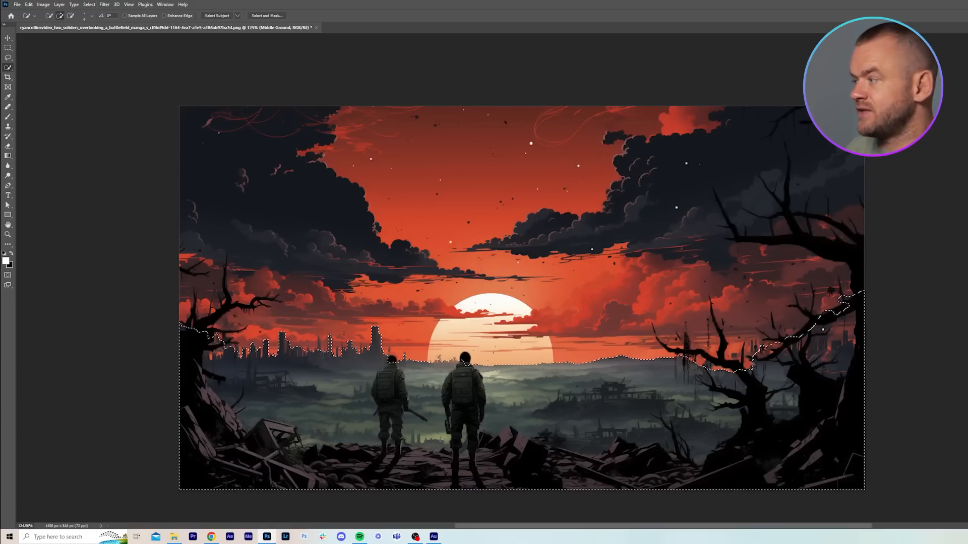
right_click(522, 398)
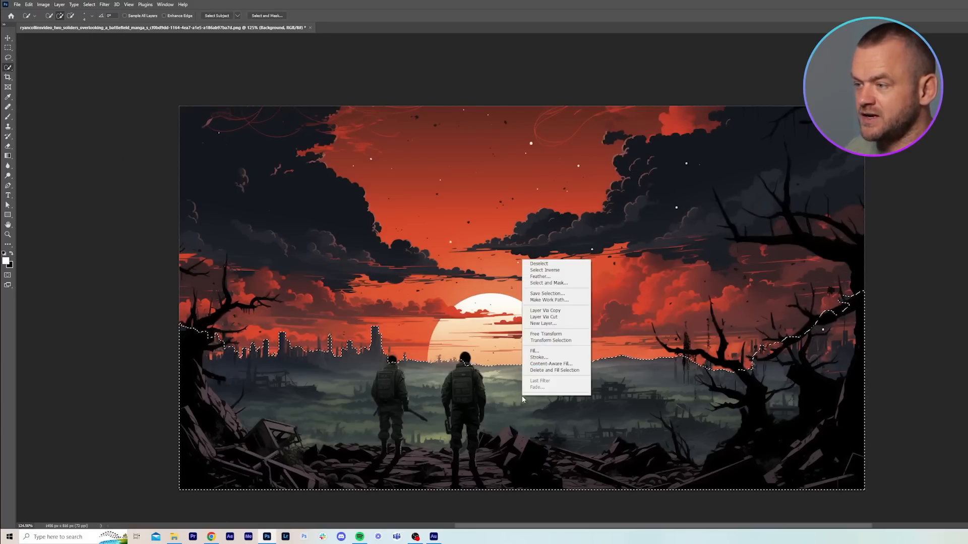
click(574, 371)
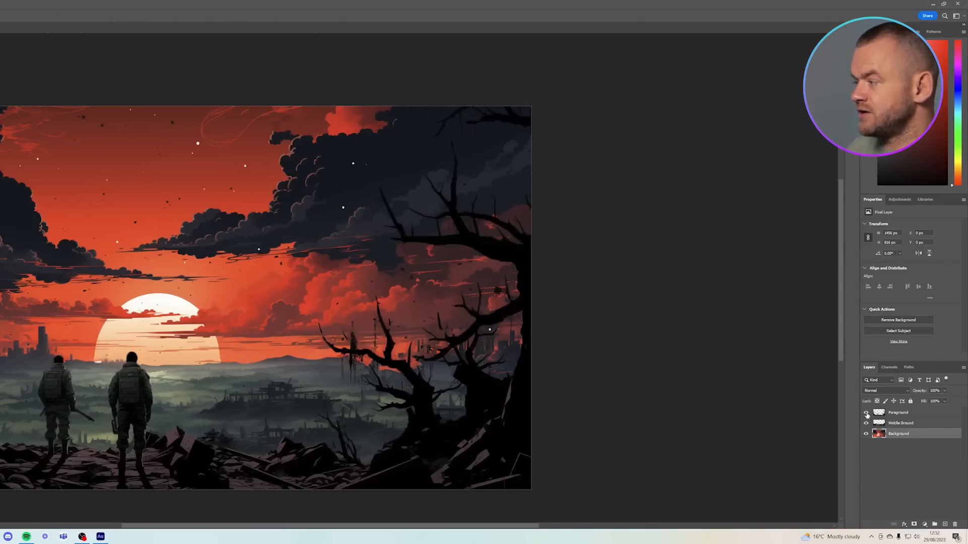
click(866, 413)
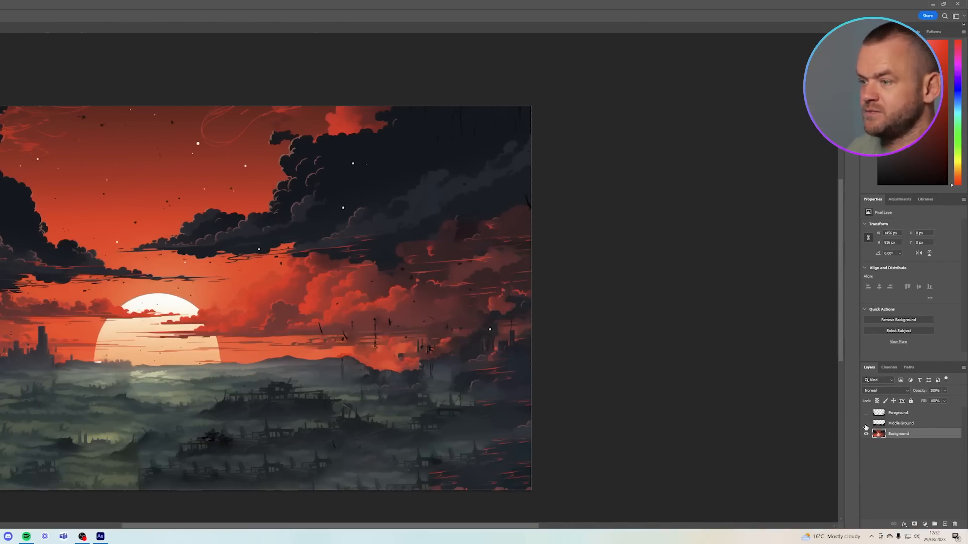
click(866, 424)
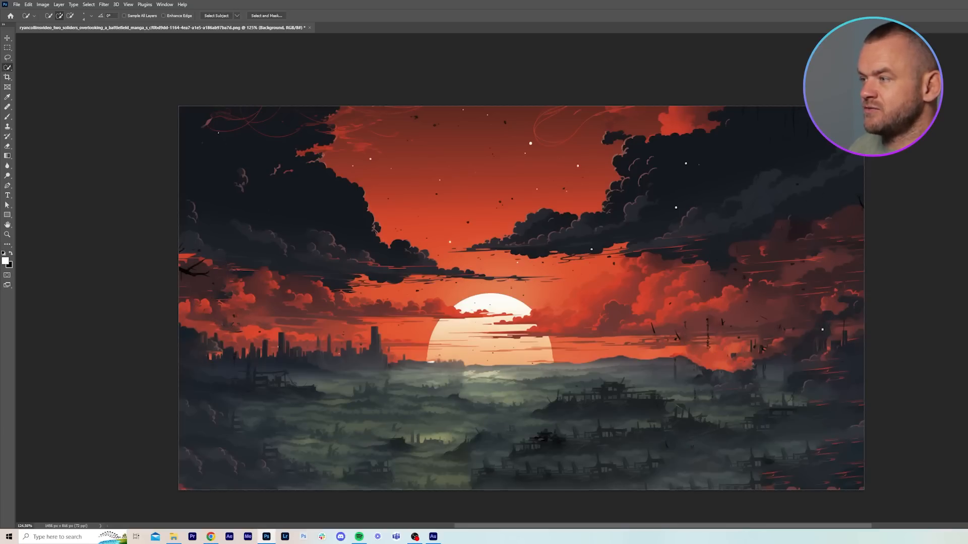
- Quick-select the dark upper-left cloud bank on the Background layer and copy it to a new layer named Cloud Left
mouse_move(278, 214)
mouse_down()
mouse_move(341, 177)
mouse_move(385, 232)
mouse_up()
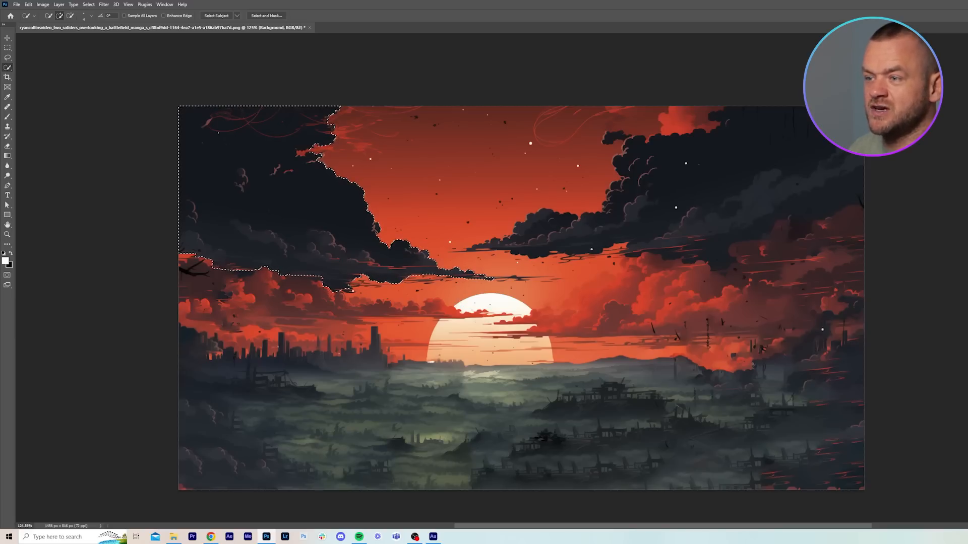
drag(222, 272, 275, 270)
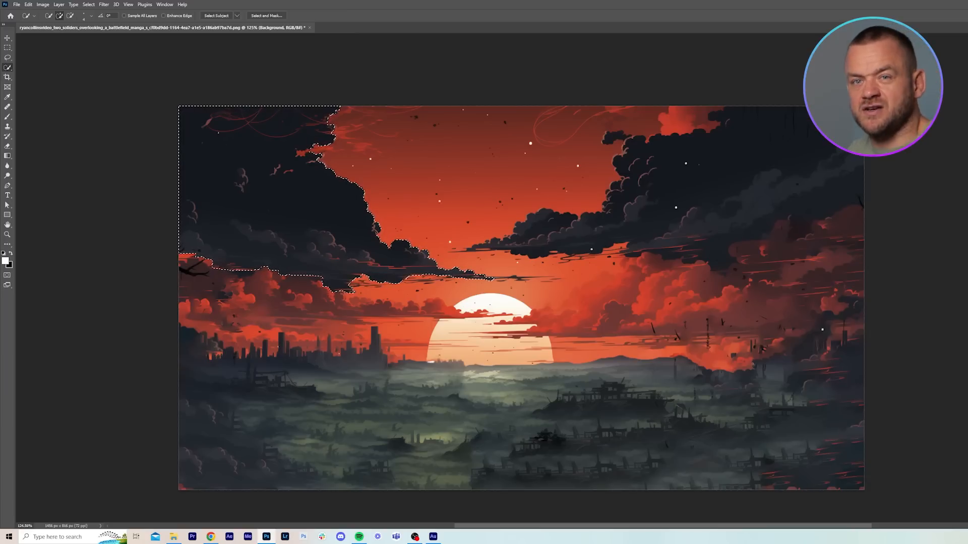
right_click(297, 209)
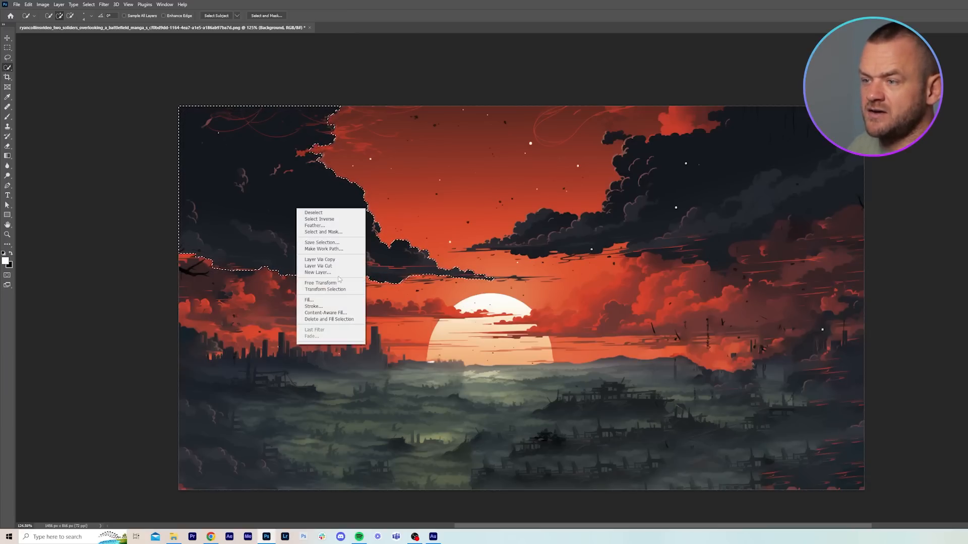
click(320, 259)
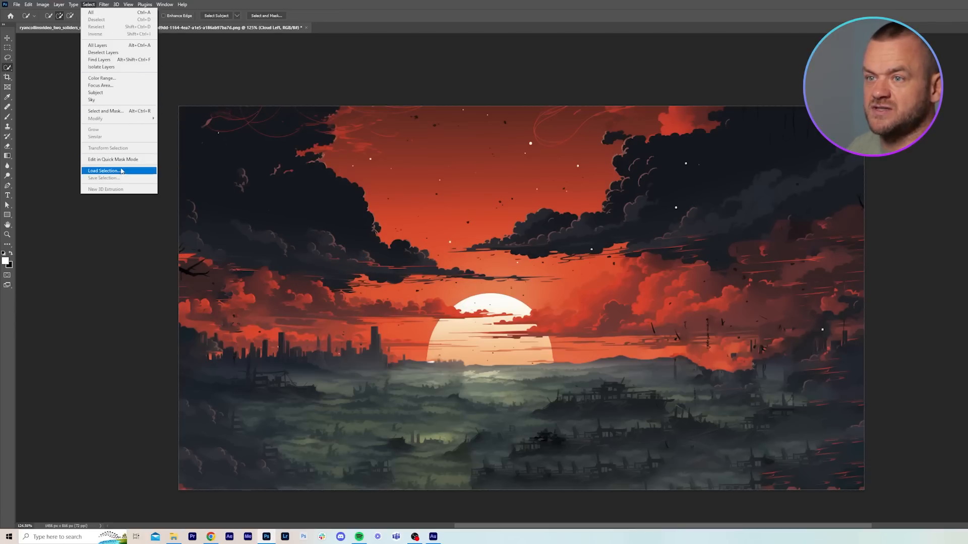
- Load the Cloud Left outline as a selection, delete and fill that area on the Background layer, and deselect
click(118, 170)
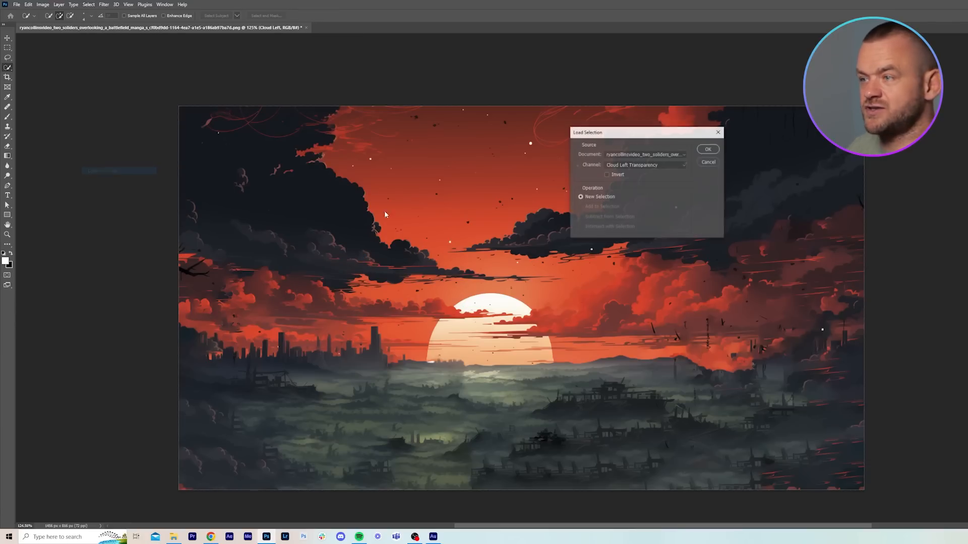
key(Return)
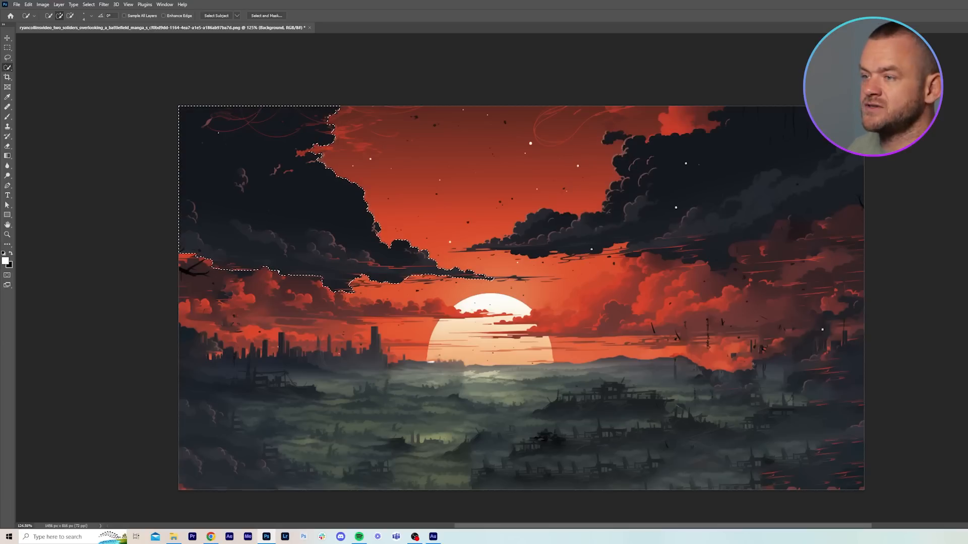
right_click(252, 242)
click(285, 353)
key(ctrl+d)
- Undo and redo the recent edits repeatedly to compare the Background layer before and after the cloud fill
key(ctrl+shift+z)
key(ctrl+z)
key(ctrl+shift+z)
key(ctrl+z)
key(ctrl+z)
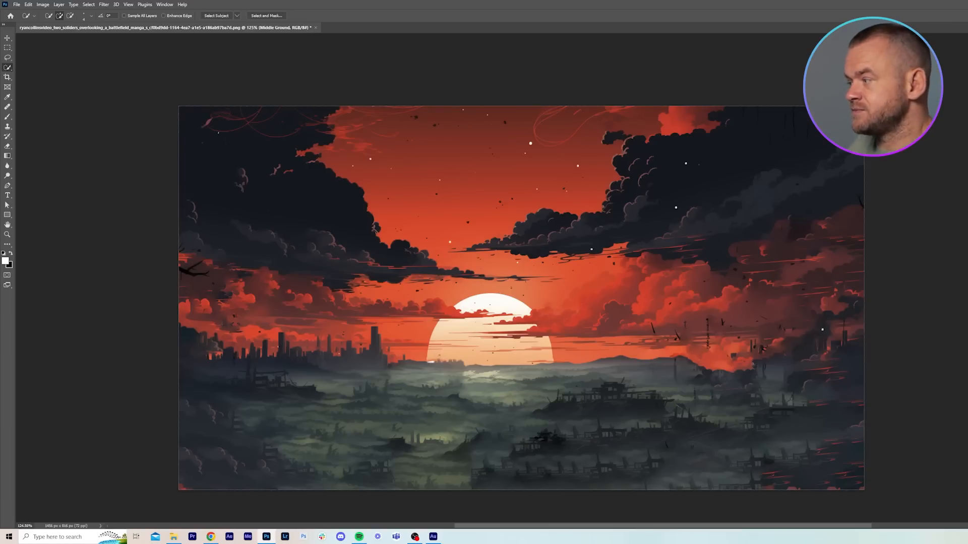
- Quick-select the dark right-hand cloud bank on the Background layer and copy it to a new layer named Cloud Right
double_click(965, 352)
click(790, 102)
click(965, 373)
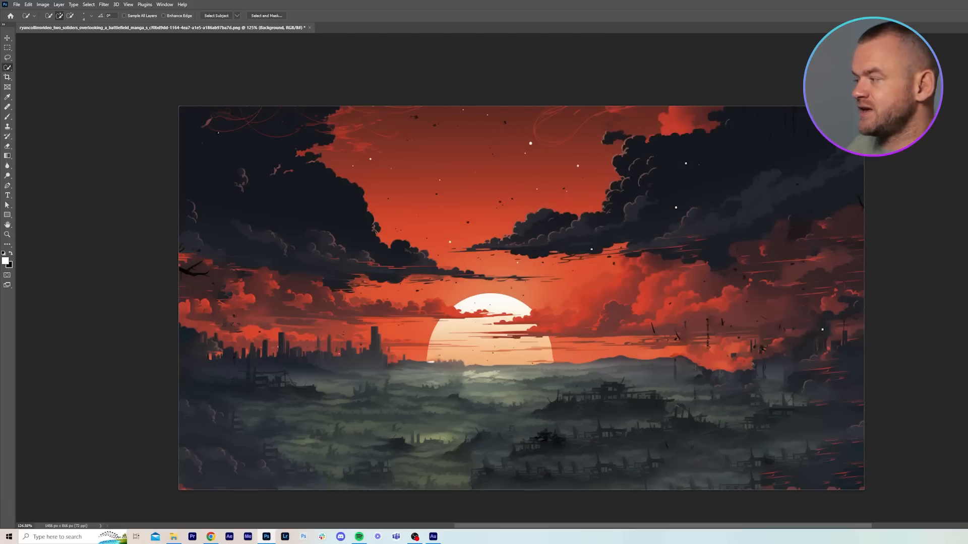
mouse_move(525, 236)
mouse_down()
mouse_move(655, 220)
mouse_move(761, 186)
mouse_move(734, 252)
mouse_move(747, 284)
mouse_up()
right_click(685, 222)
click(726, 274)
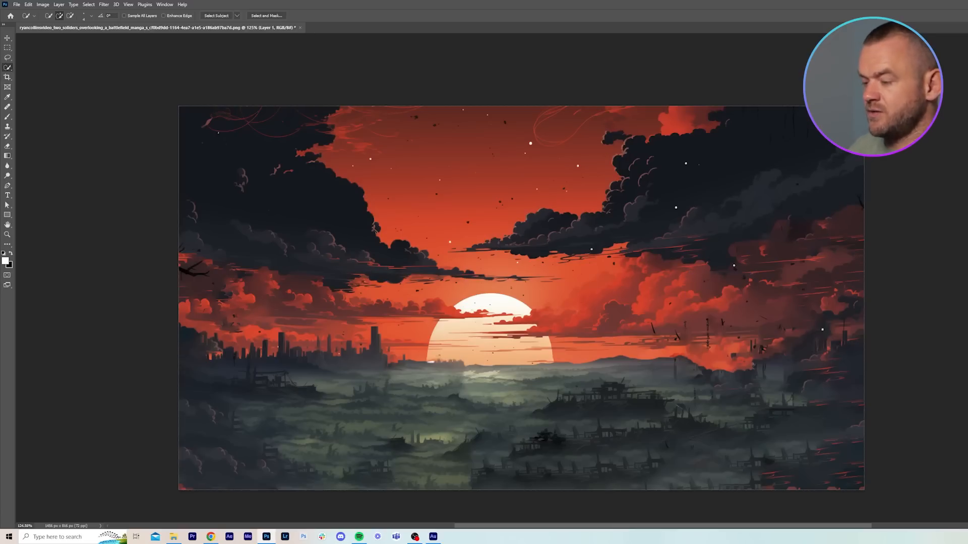
key(c)
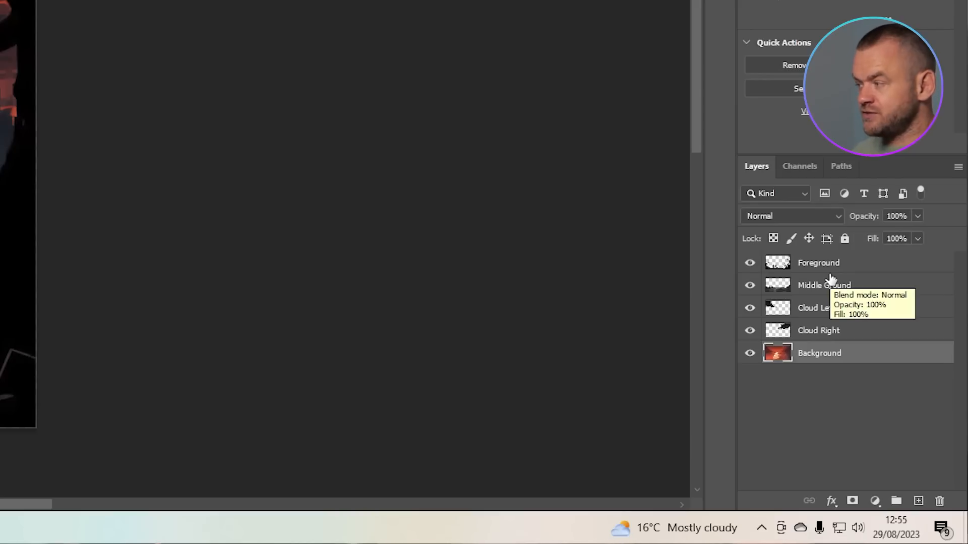
- Try placing the Foreground layer below the Middle Ground layer in the stack, and undo the reordering
drag(821, 266, 821, 298)
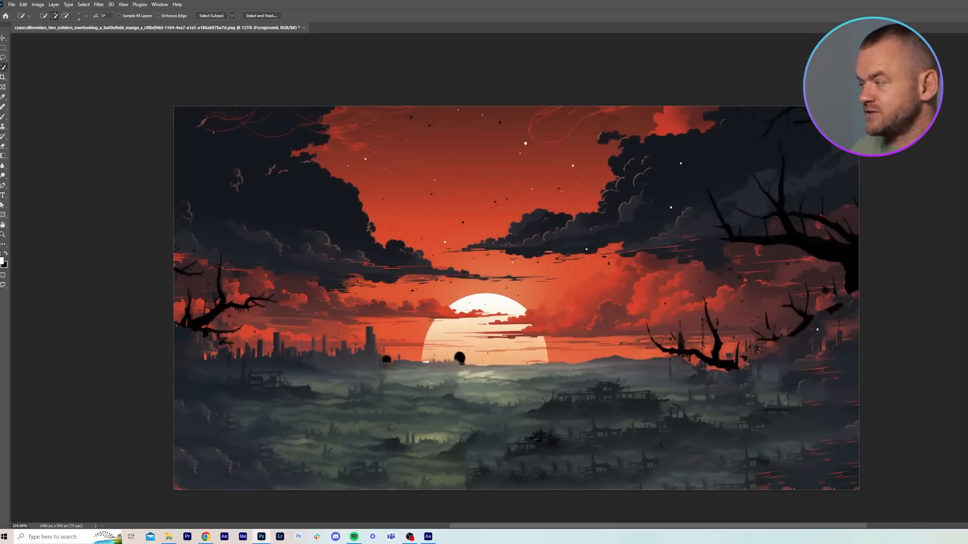
key(ctrl+z)
key(ctrl+z)
key(ctrl+z)
key(ctrl+z)
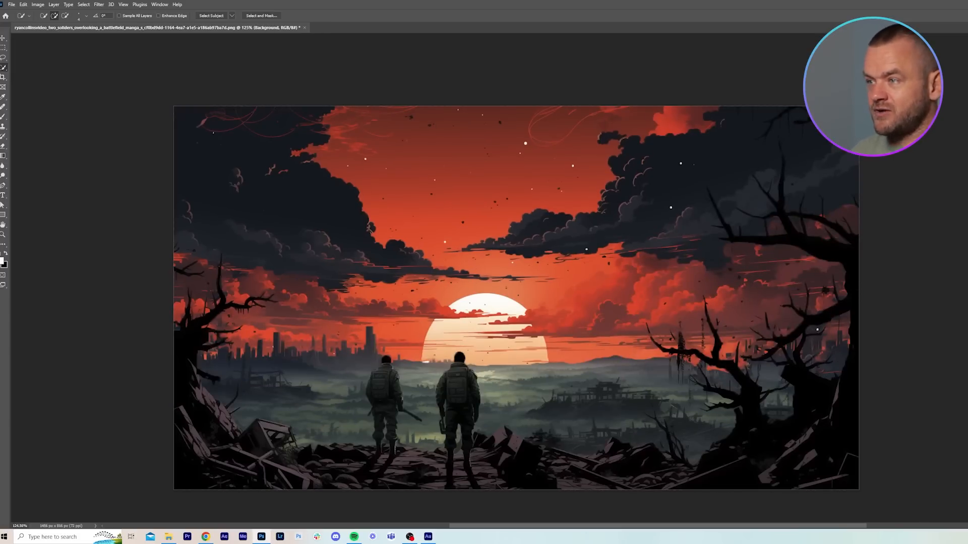
key(ctrl+z)
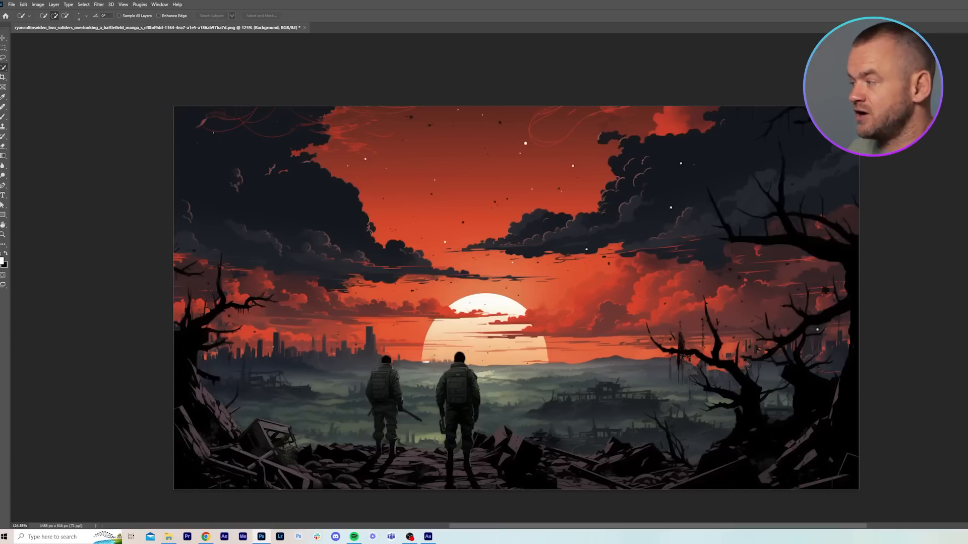
- Save the layered soldiers image as a PSD named Soliders Example in the Midjourney YT folder
click(12, 5)
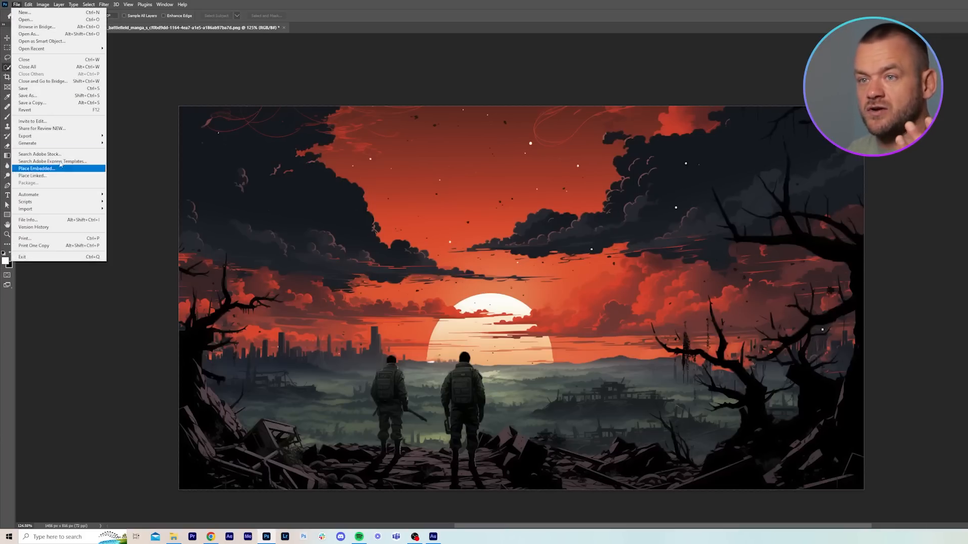
click(50, 96)
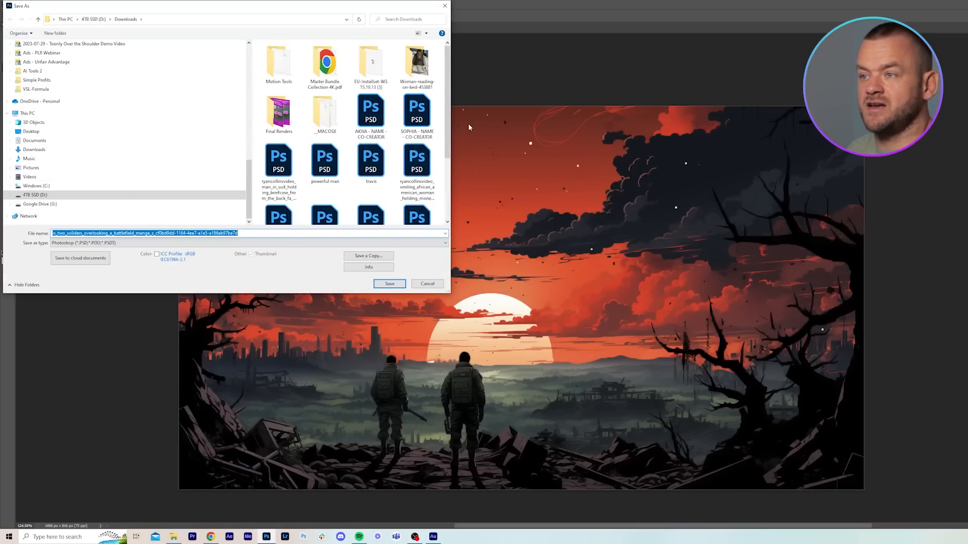
click(245, 170)
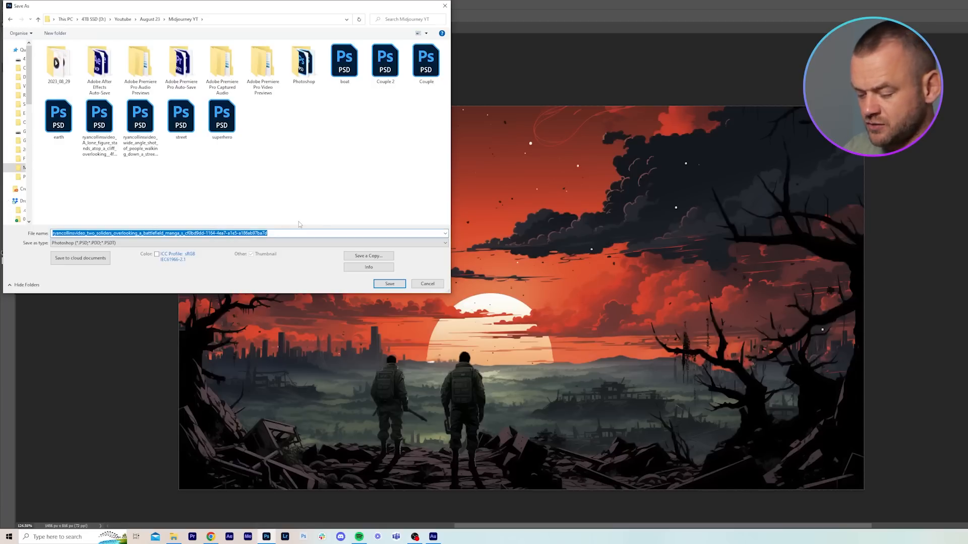
text(Sol)
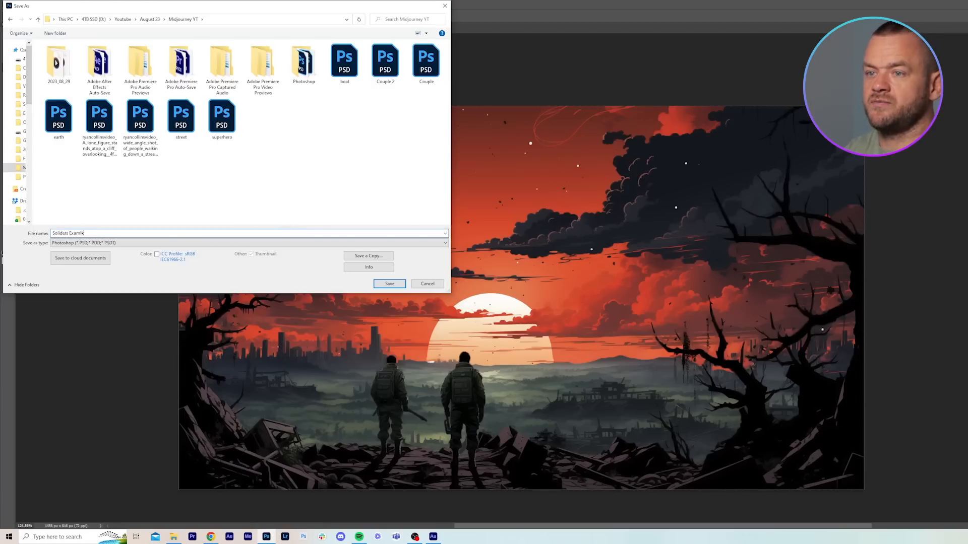
text(iders Examlk)
key(Return)
click(731, 156)
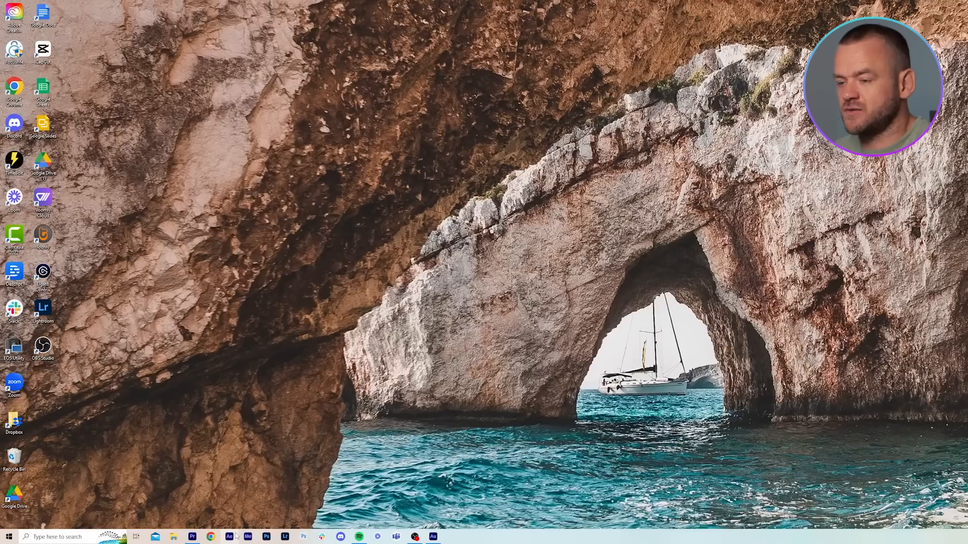
- Switch to After Effects, start a new project and save it as MJ in the Midjourney YT folder
click(231, 536)
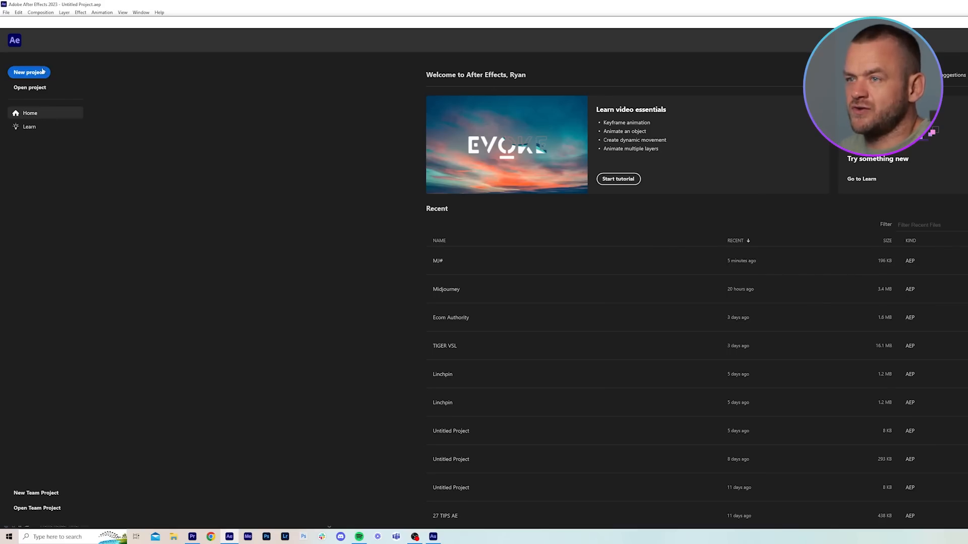
click(41, 71)
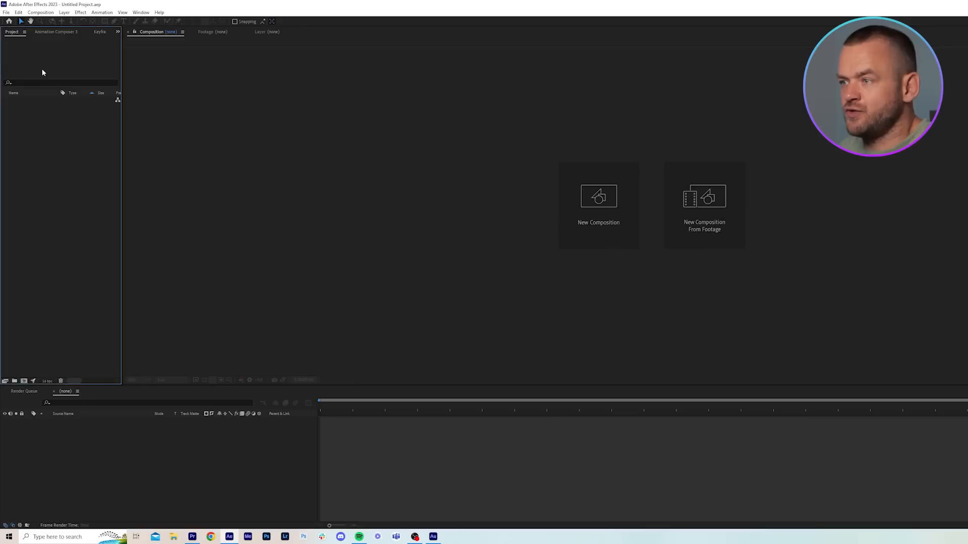
click(6, 12)
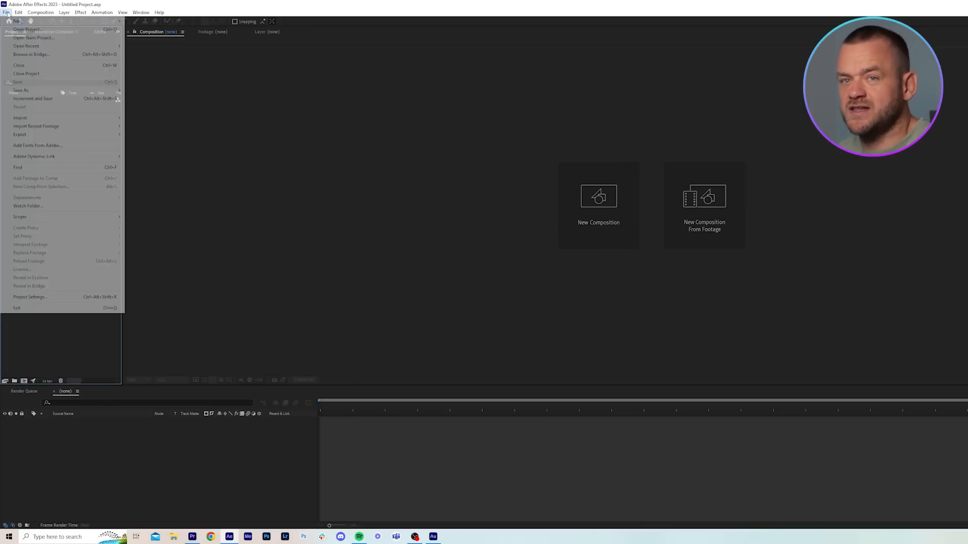
mouse_move(71, 91)
click(155, 90)
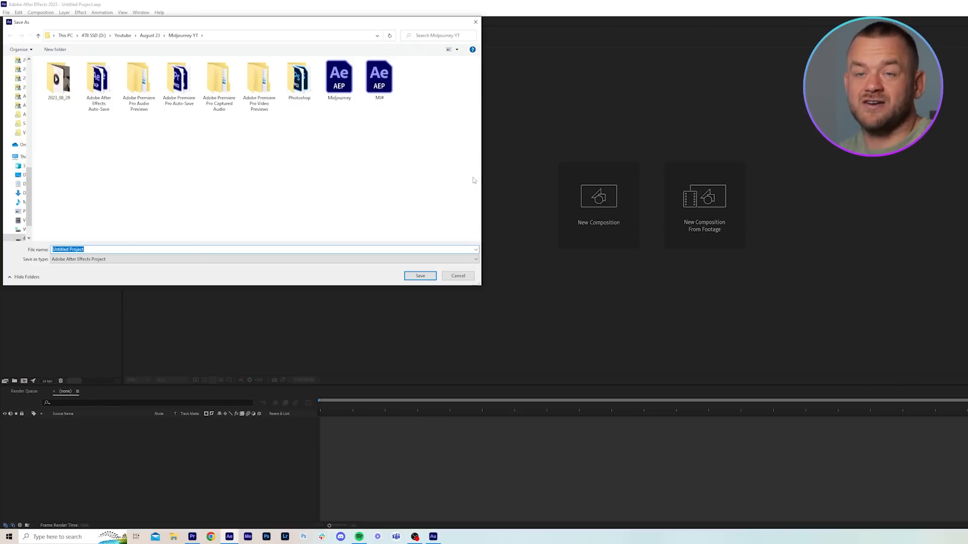
text(MJ)
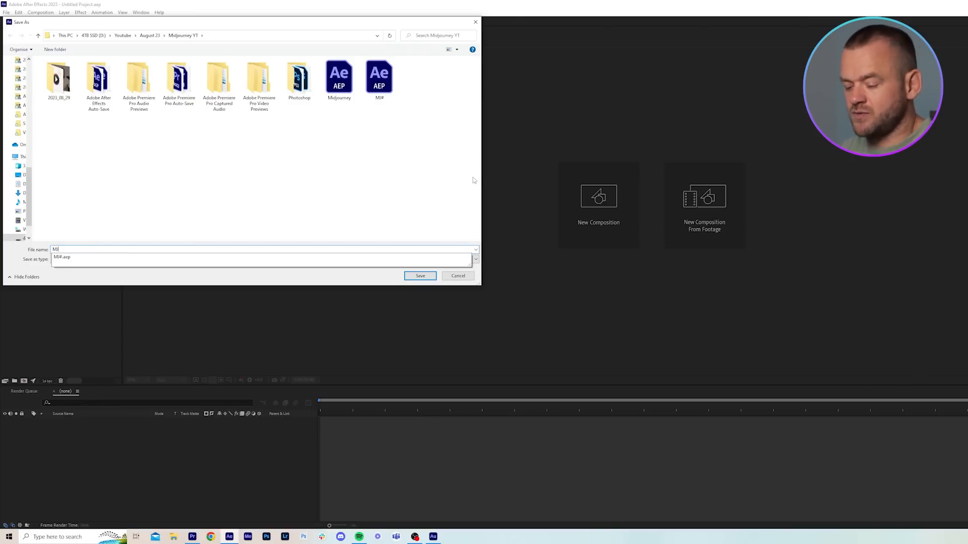
key(Return)
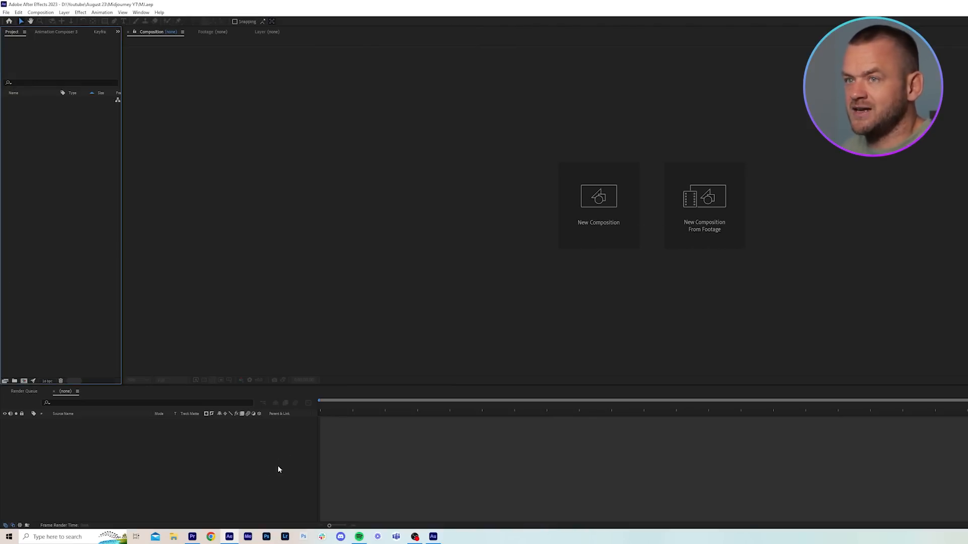
- Import Soliders Example.psd from the Midjourney YT folder as a Composition with Editable Layer Styles, and open that composition
click(173, 536)
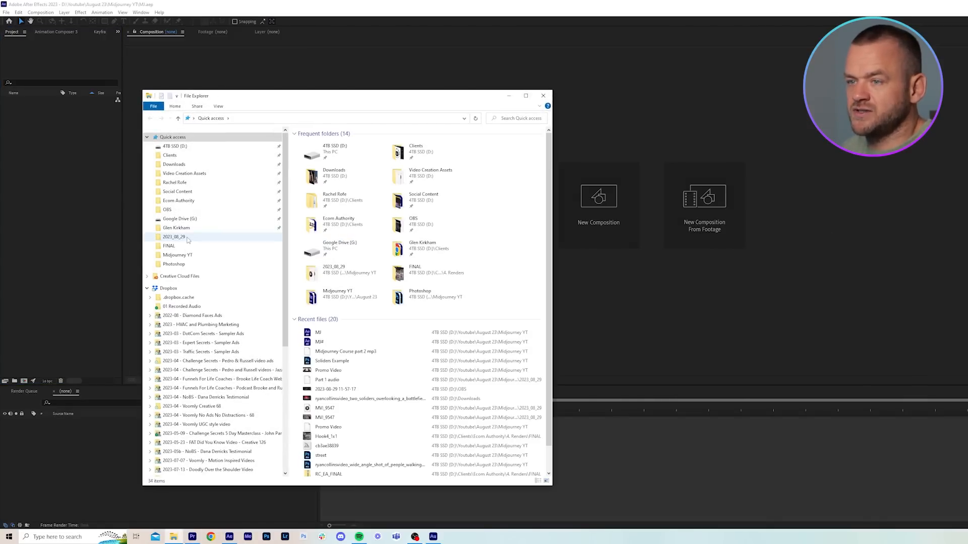
click(178, 255)
click(326, 310)
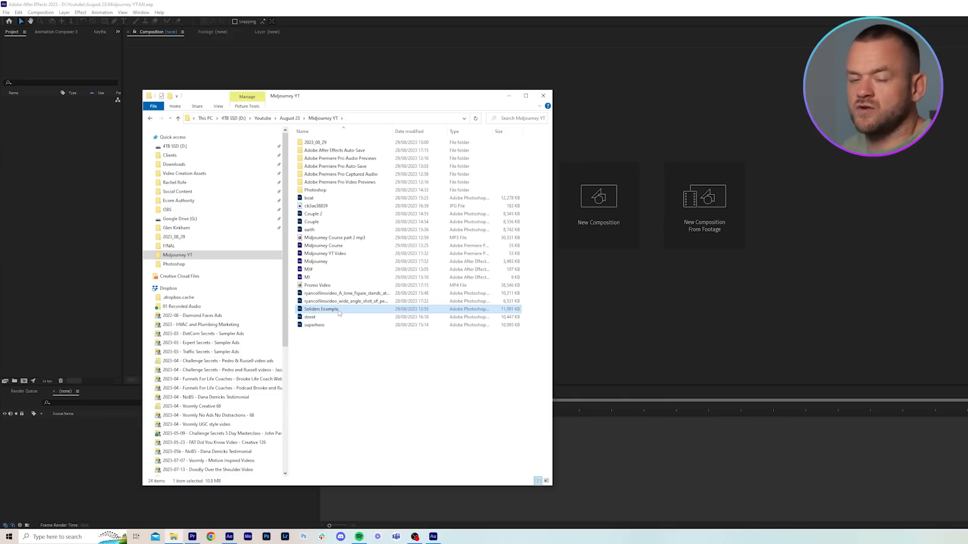
drag(338, 310, 768, 455)
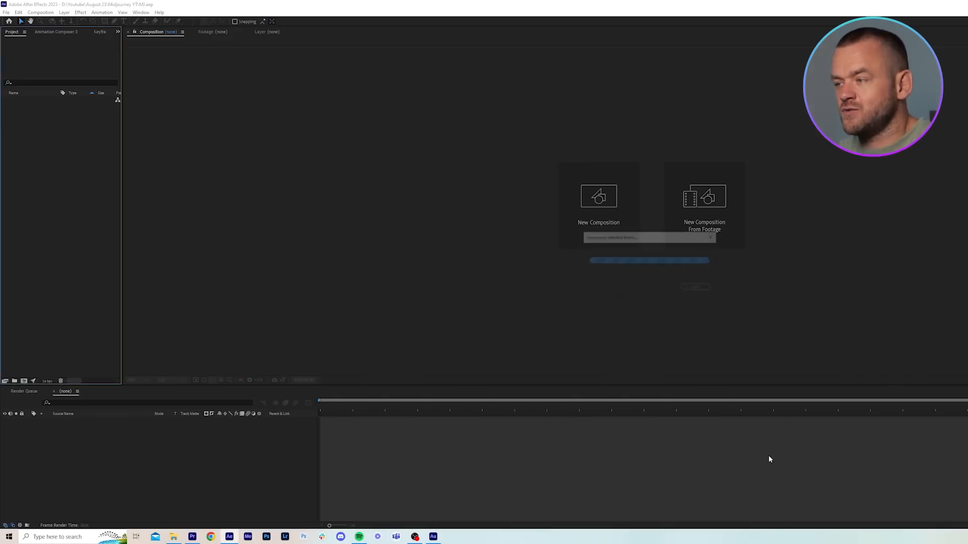
click(675, 224)
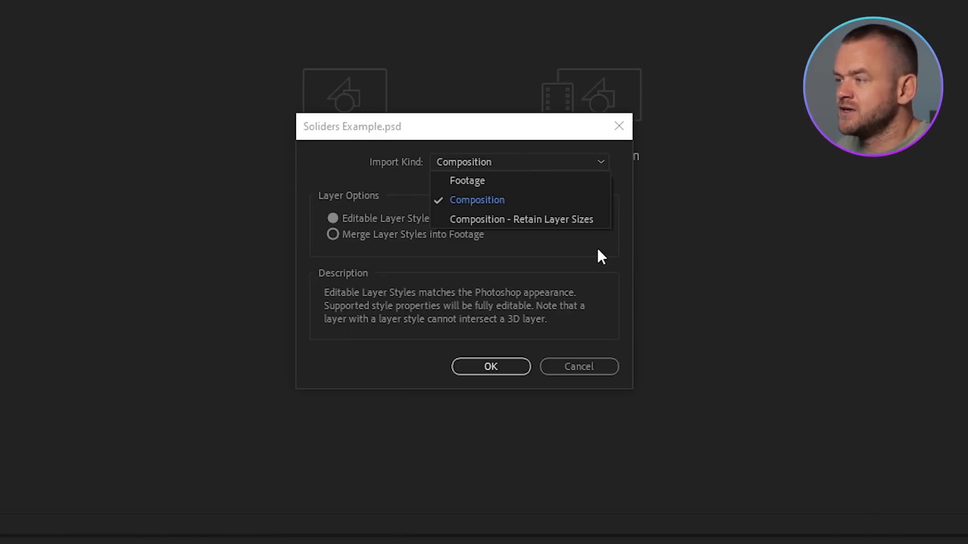
click(516, 200)
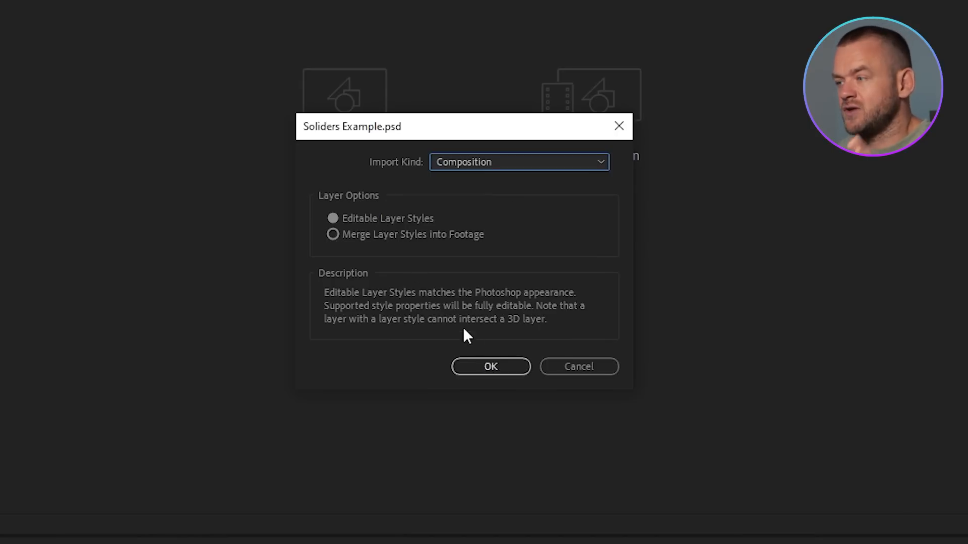
click(489, 368)
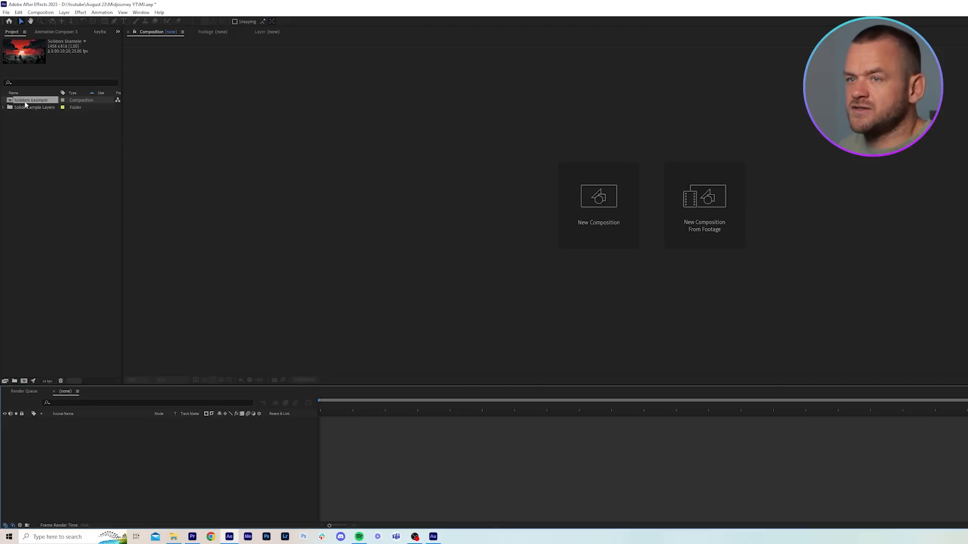
double_click(26, 101)
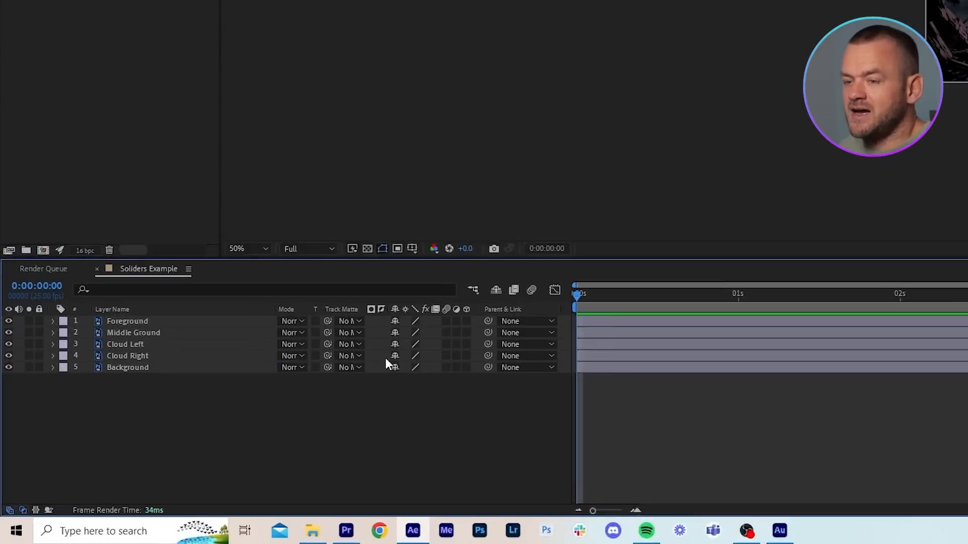
click(185, 367)
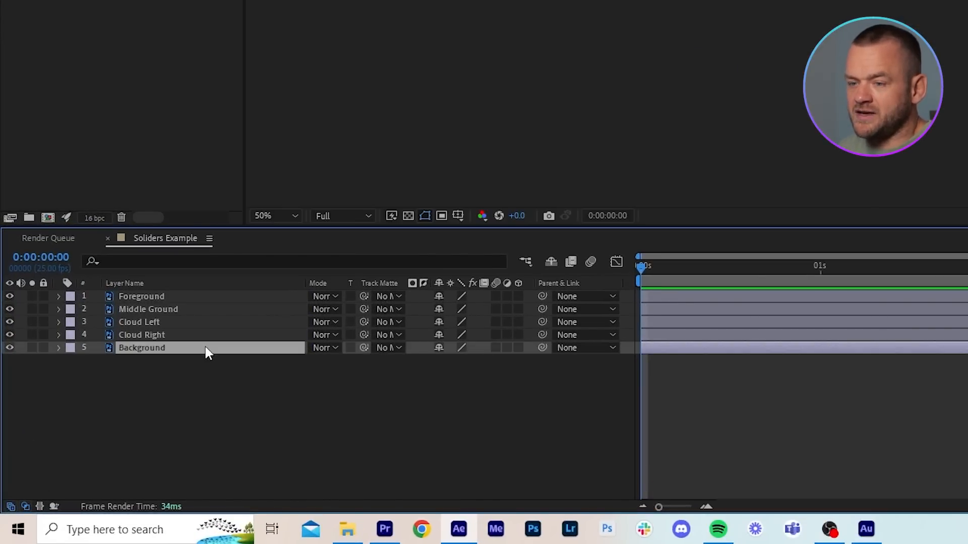
key(Return)
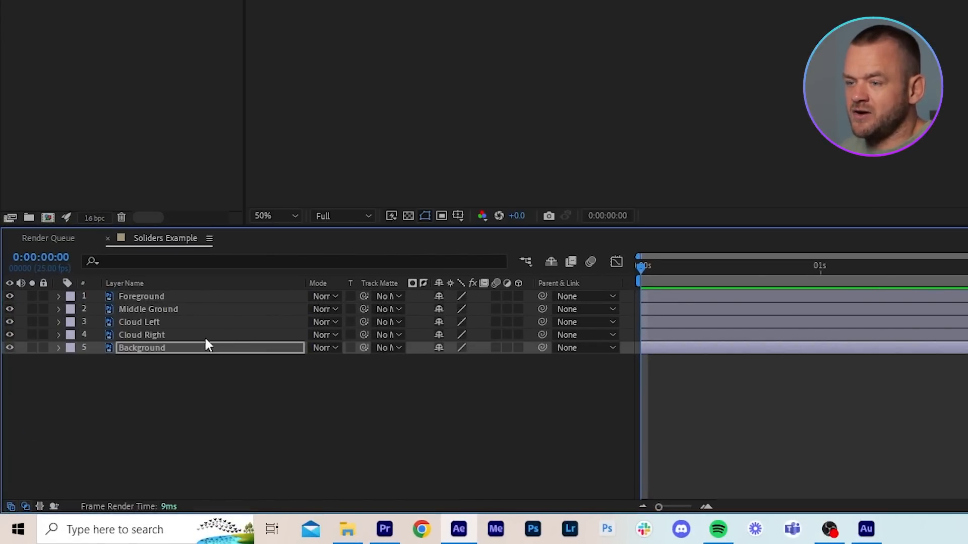
click(891, 434)
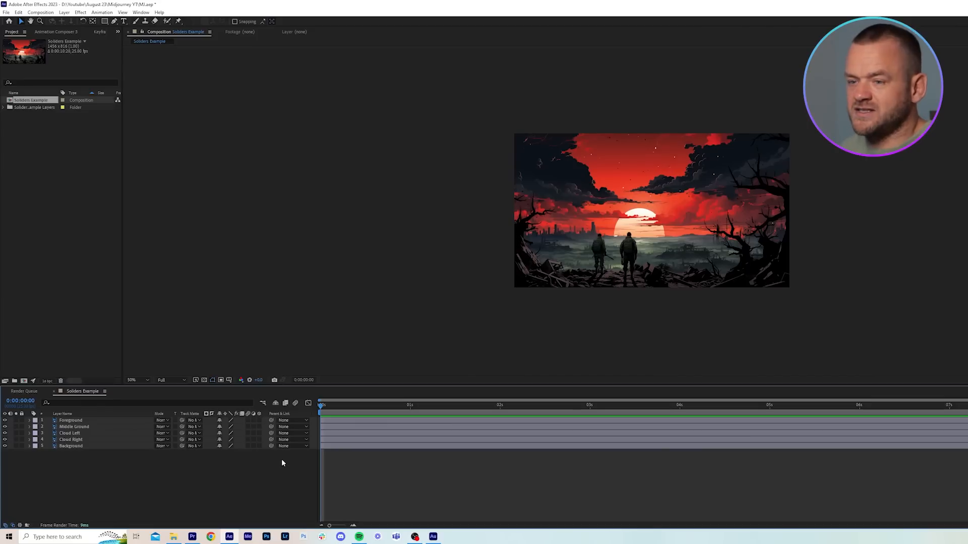
click(94, 418)
drag(655, 290, 657, 273)
click(532, 495)
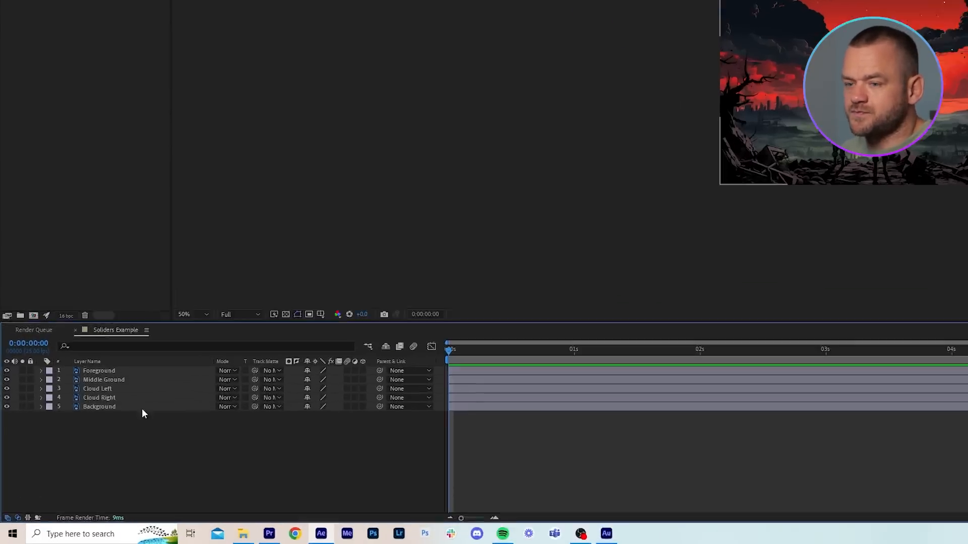
- Pre-compose the Background layer, leaving all attributes in the Soliders Example composition
right_click(92, 446)
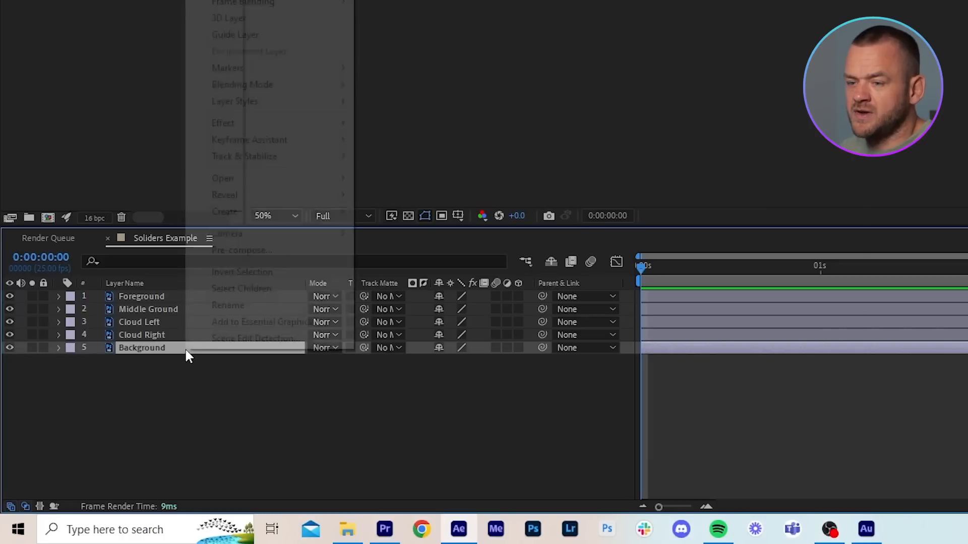
click(270, 253)
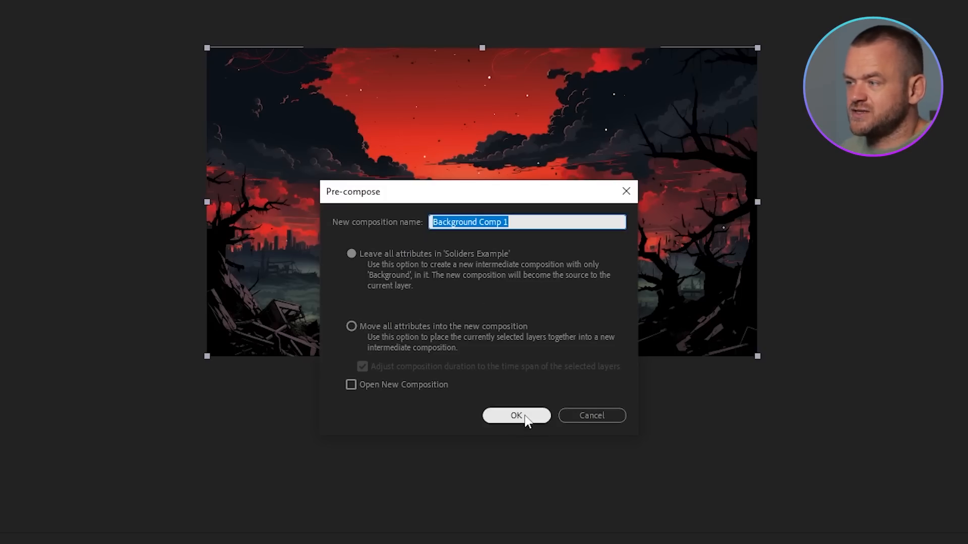
click(516, 415)
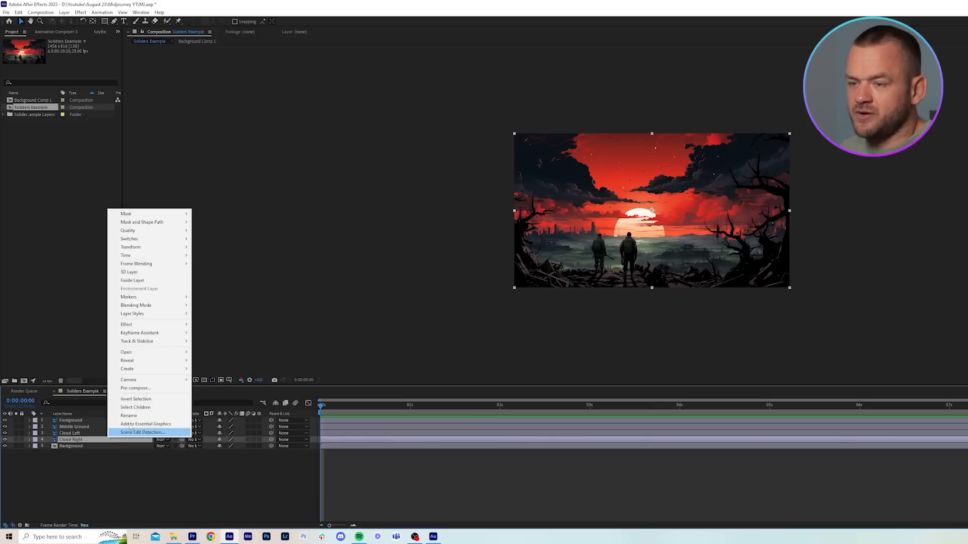
- Pre-compose the Cloud Right, Cloud Left, Middle Ground and Foreground layers, each into its own composition with the default settings
click(139, 388)
key(Return)
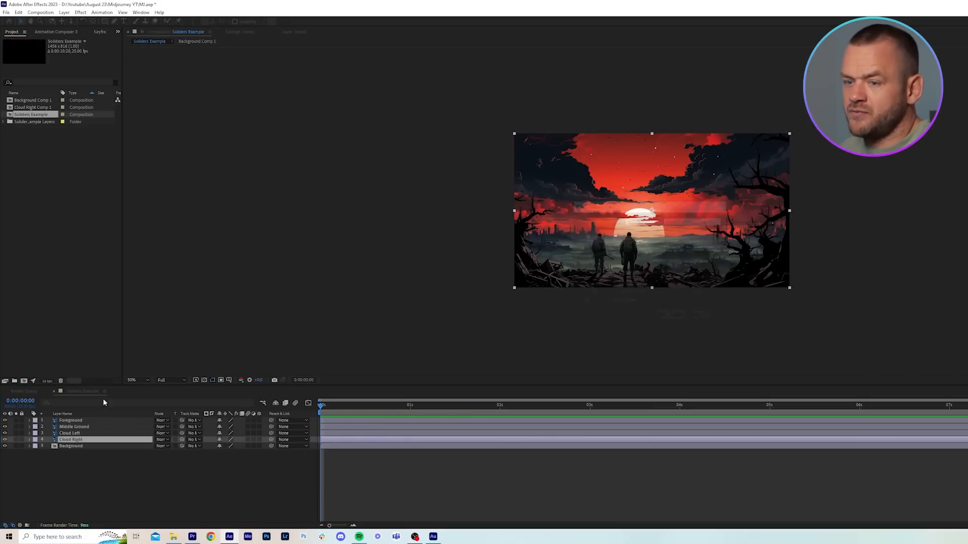
right_click(74, 433)
click(109, 384)
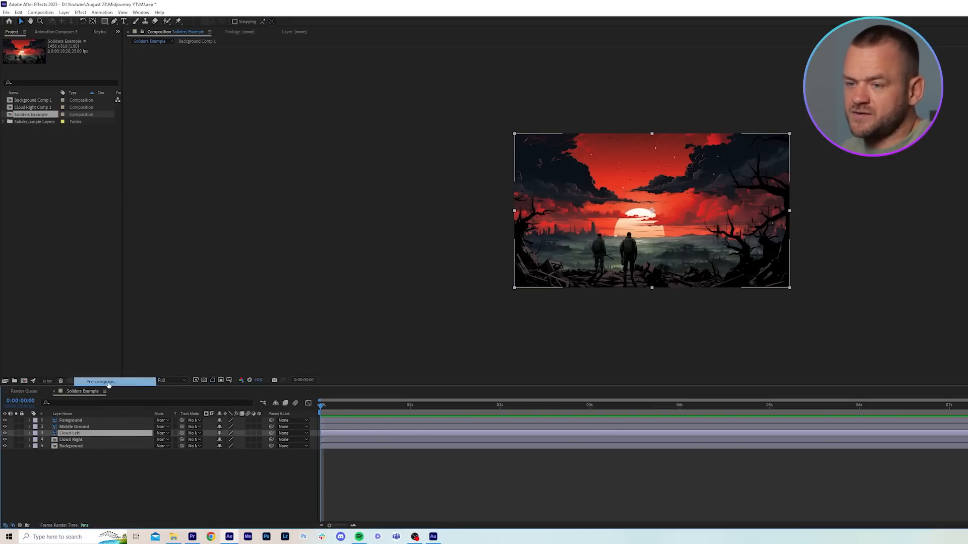
key(Return)
right_click(76, 427)
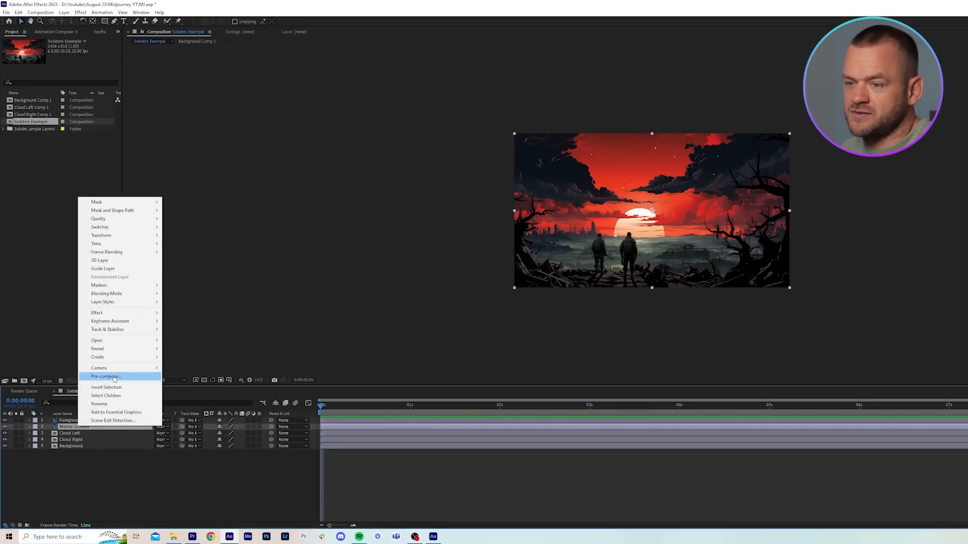
click(114, 380)
key(Return)
right_click(80, 420)
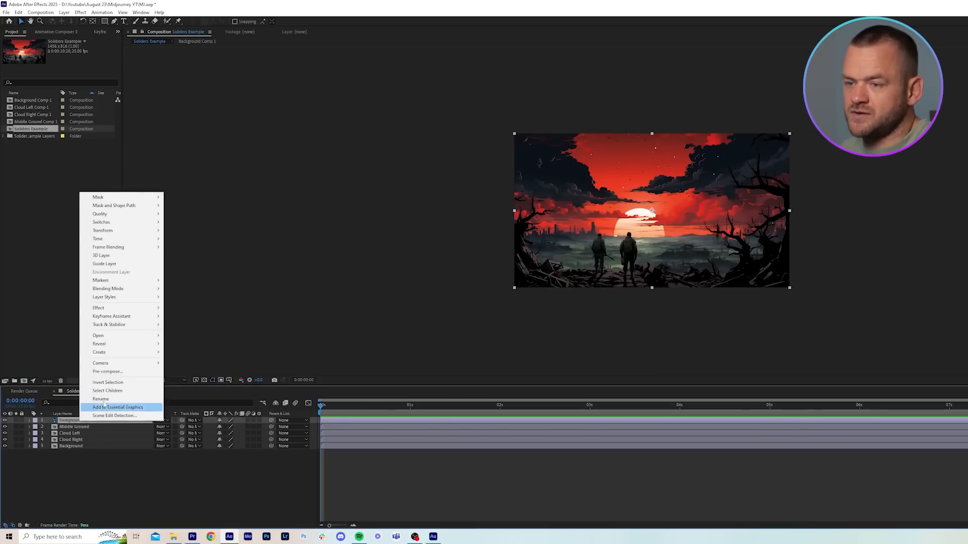
click(107, 372)
key(Return)
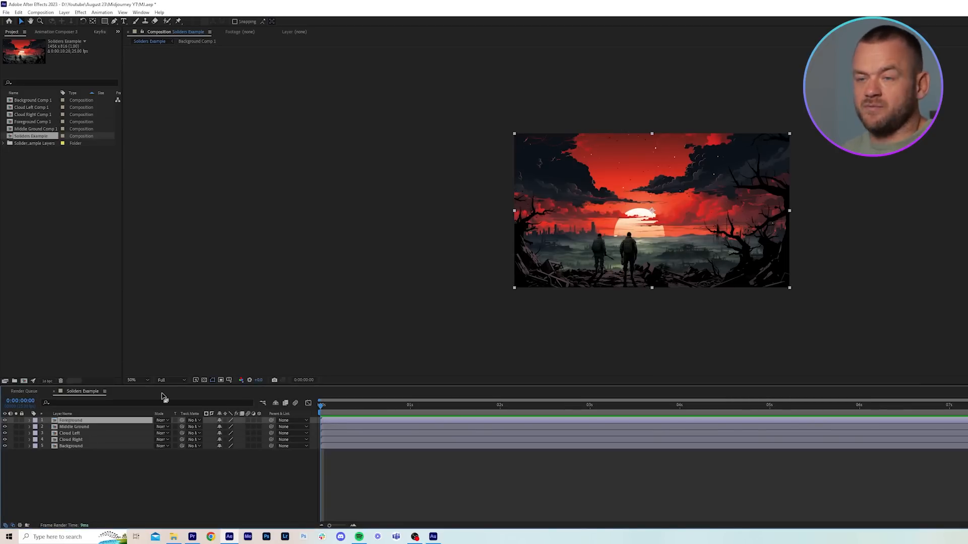
- Turn all five layers of the Soliders Example composition into 3D layers
click(242, 471)
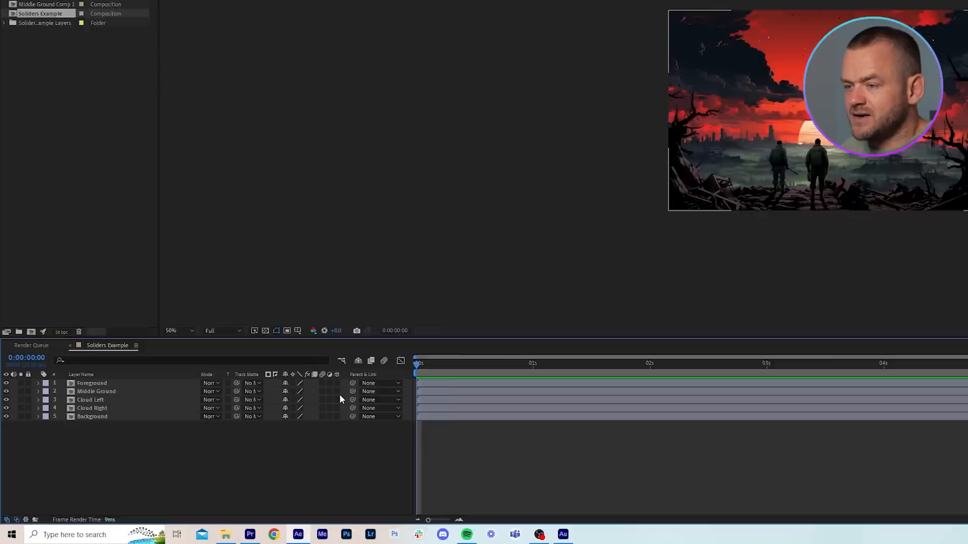
drag(260, 421, 261, 455)
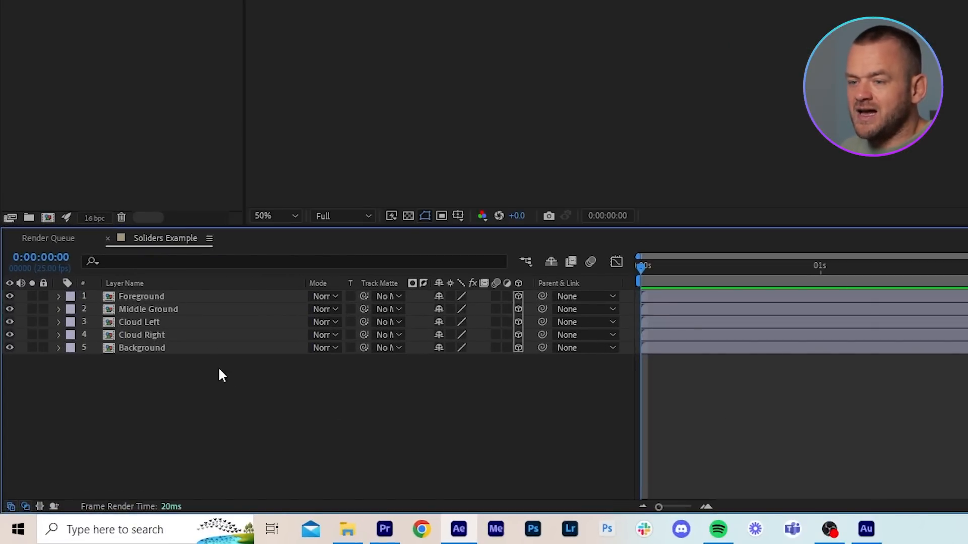
click(209, 350)
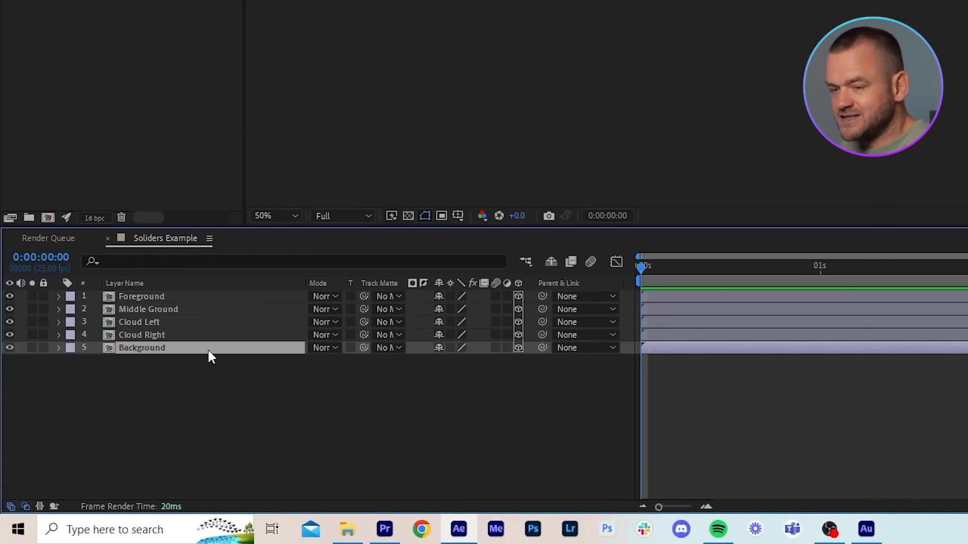
key(p)
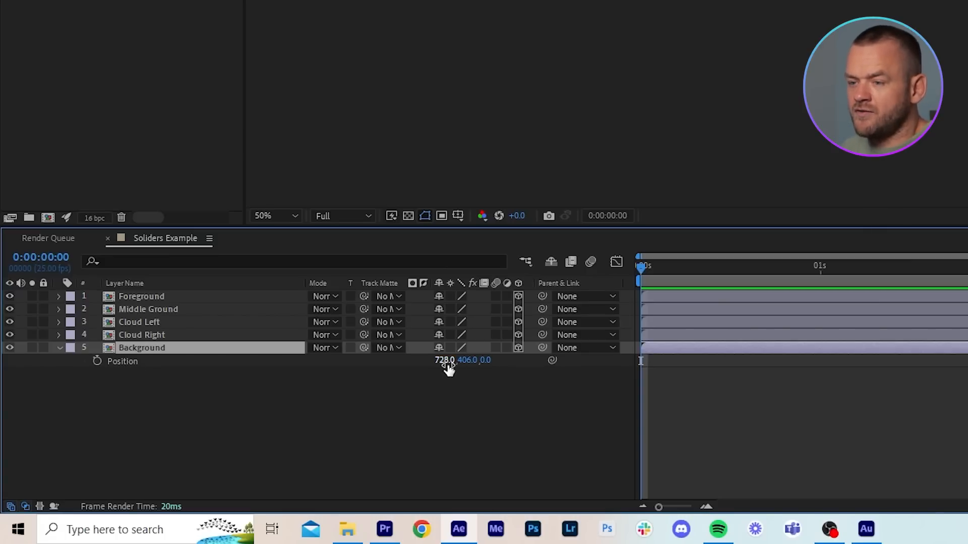
click(277, 365)
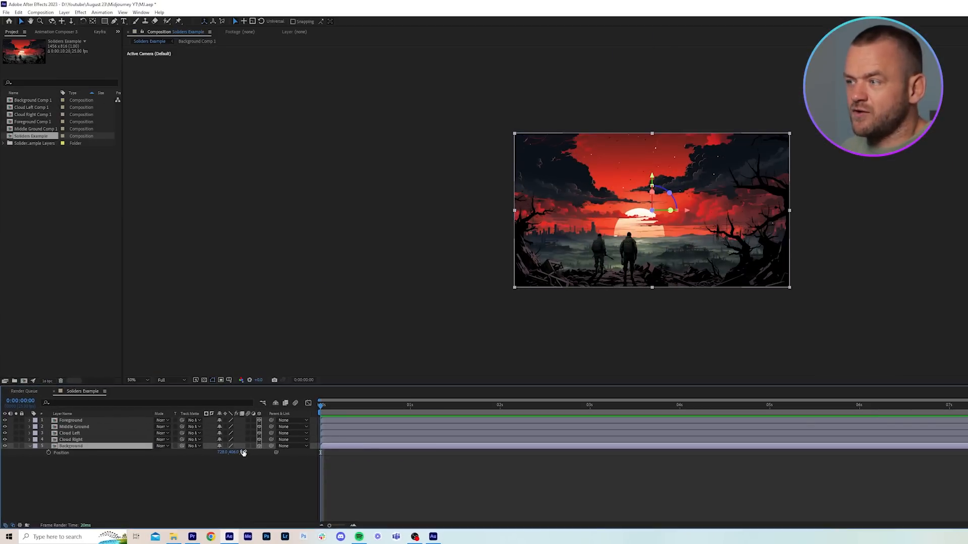
drag(315, 426, 799, 389)
drag(615, 425, 591, 453)
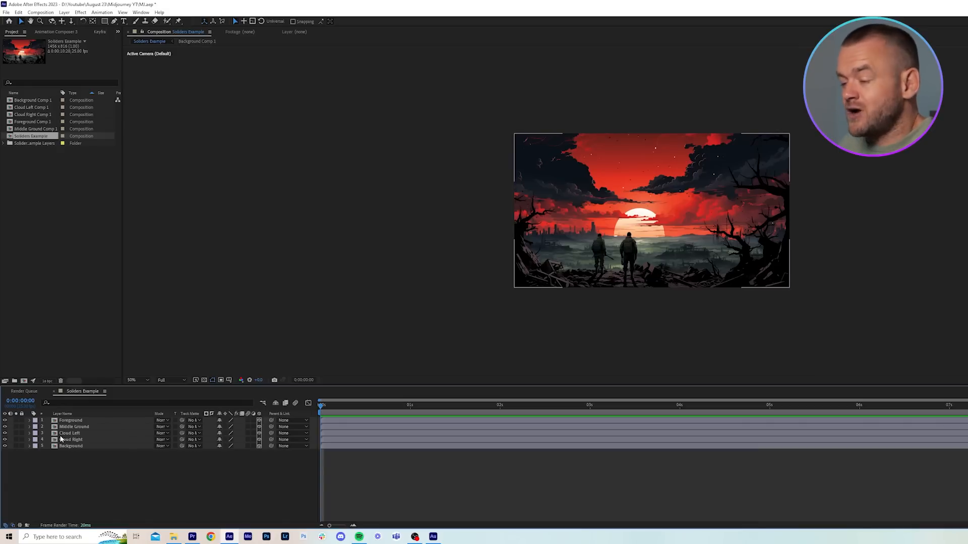
- Set the Background layer's Z position to 5000 to push it far back in 3D space
click(134, 446)
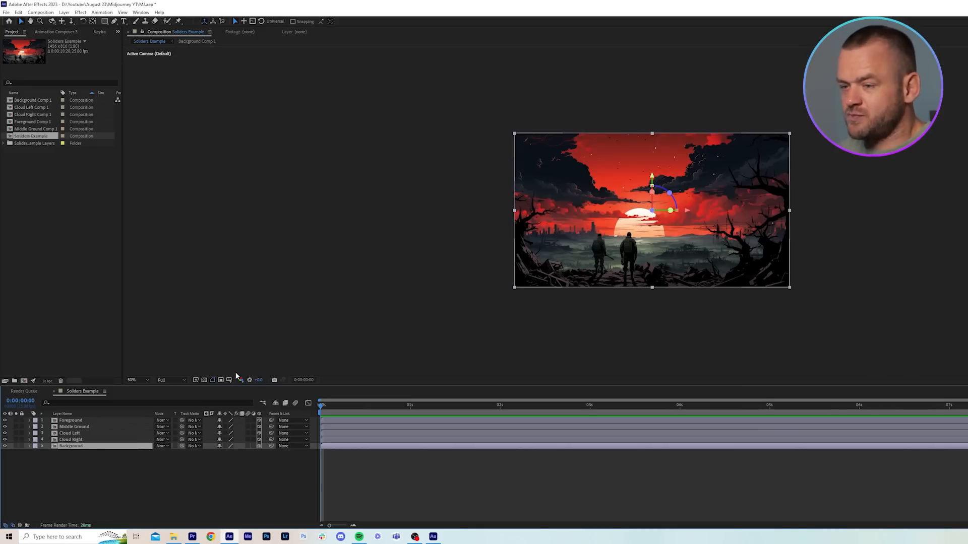
key(p)
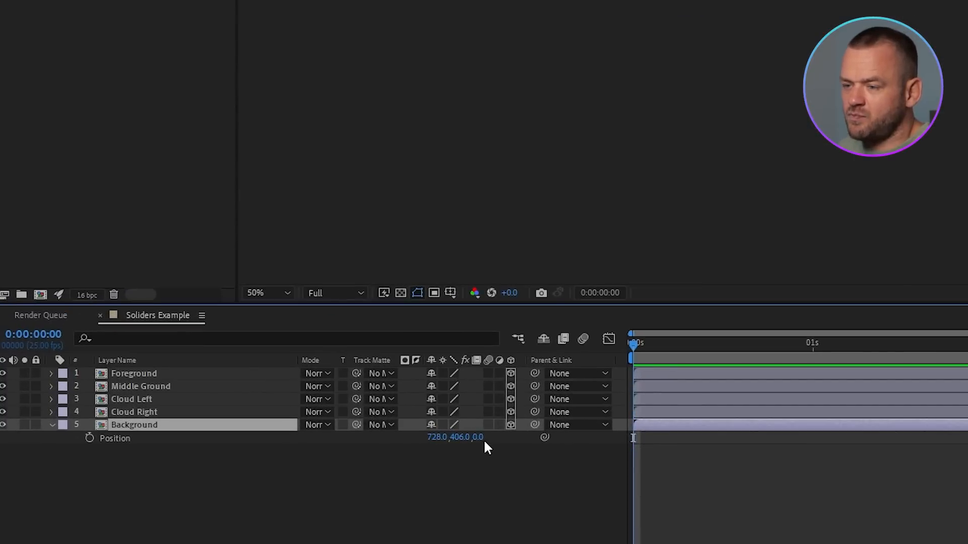
drag(483, 440, 526, 444)
click(488, 435)
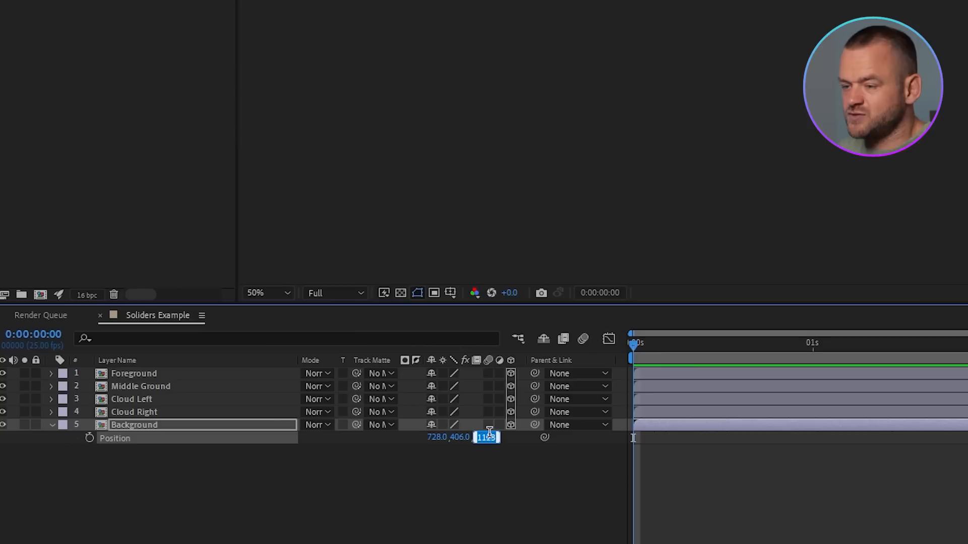
text(5000)
key(Return)
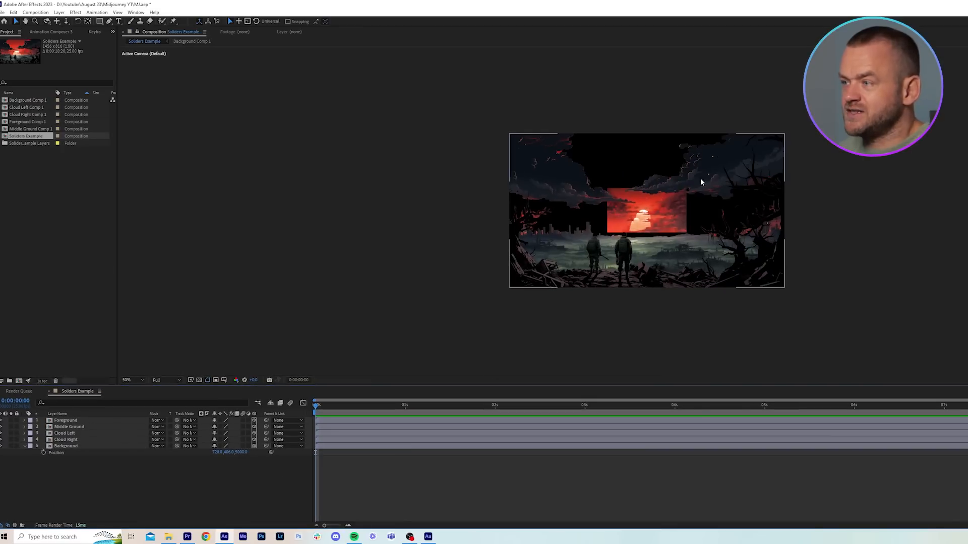
- Scale the Background layer up uniformly to 358% so that it fills the frame again
click(473, 447)
key(s)
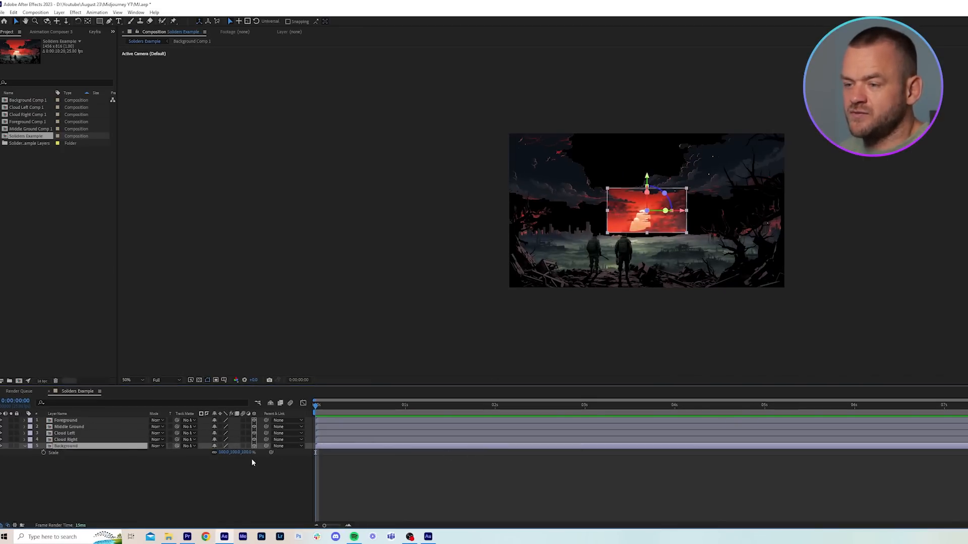
drag(225, 454, 312, 442)
click(580, 469)
- Add a one-node camera with the 50mm preset and test the depth by moving it along Z
click(59, 12)
mouse_move(76, 21)
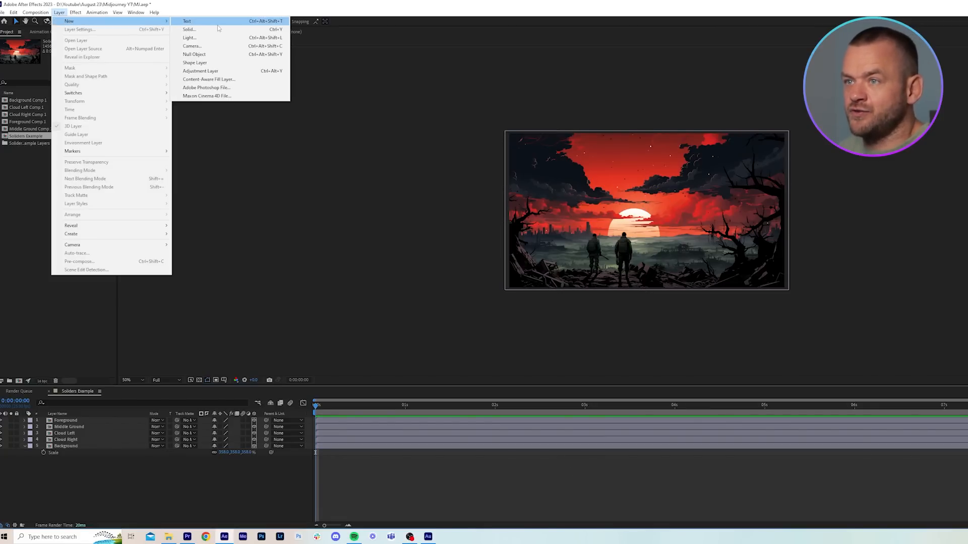
click(219, 46)
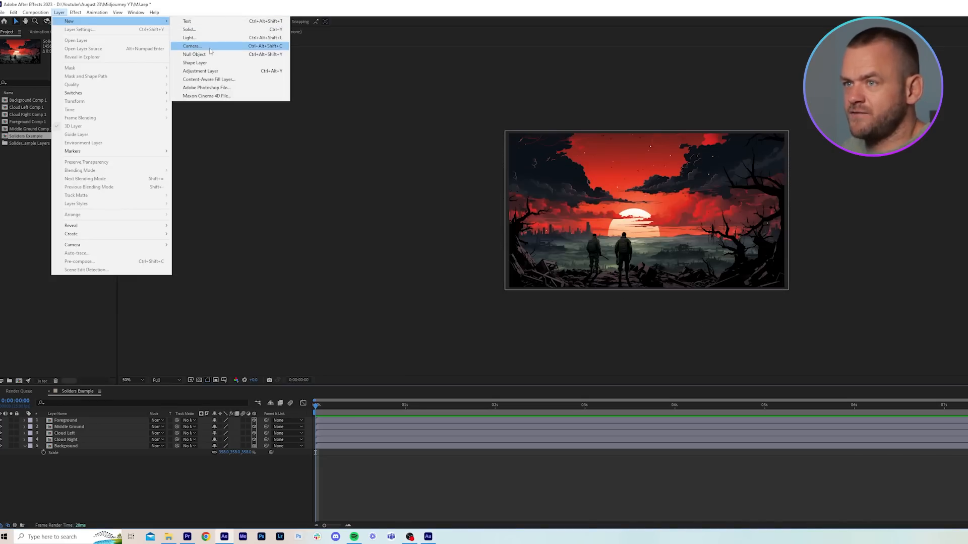
click(211, 46)
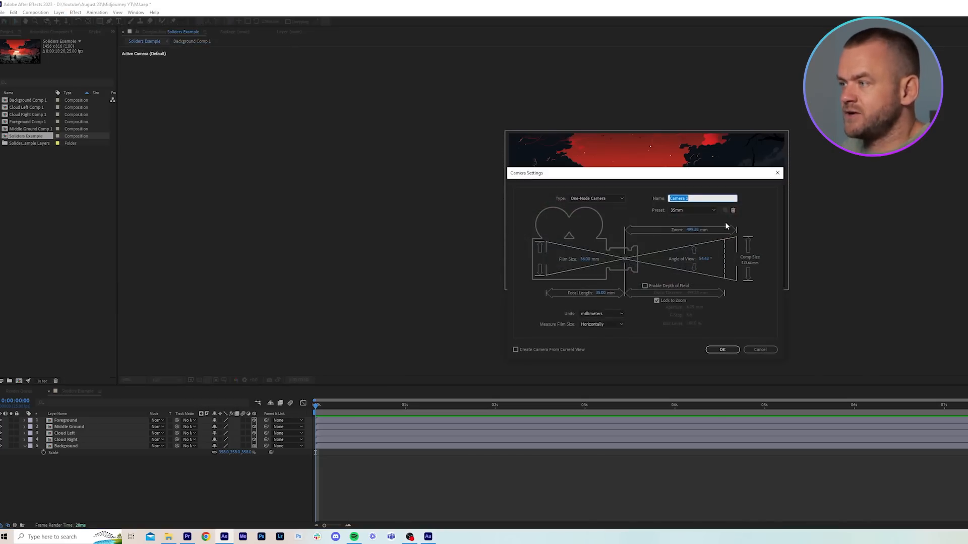
click(699, 212)
click(683, 271)
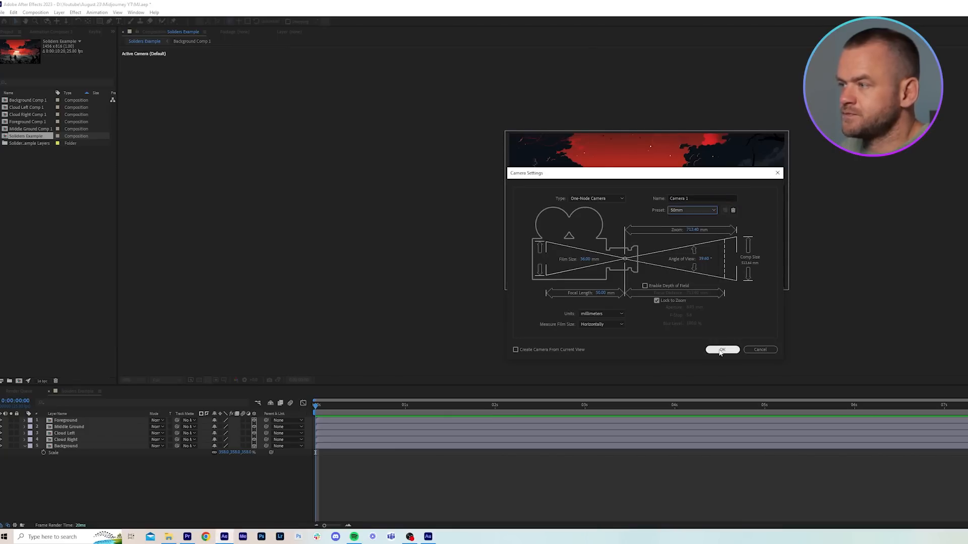
click(722, 349)
key(p)
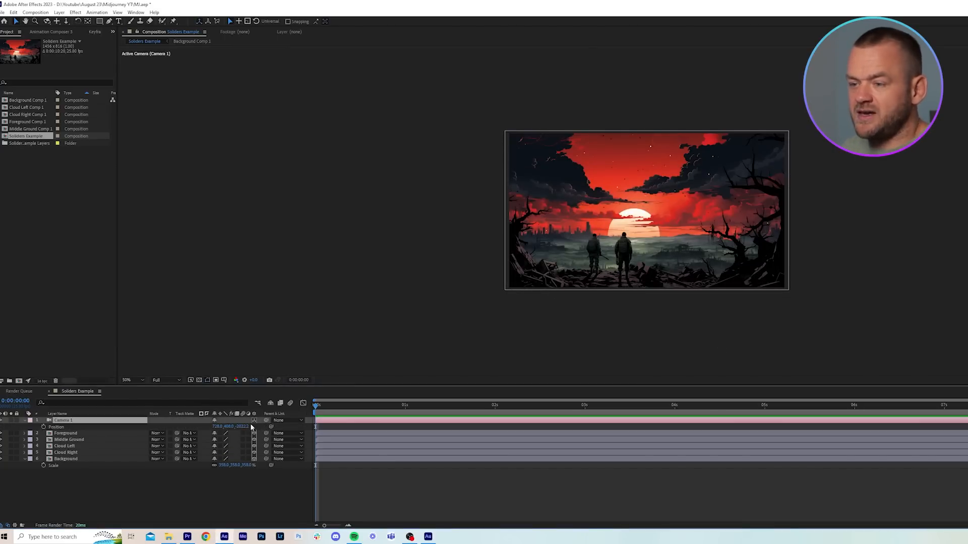
drag(251, 428, 407, 485)
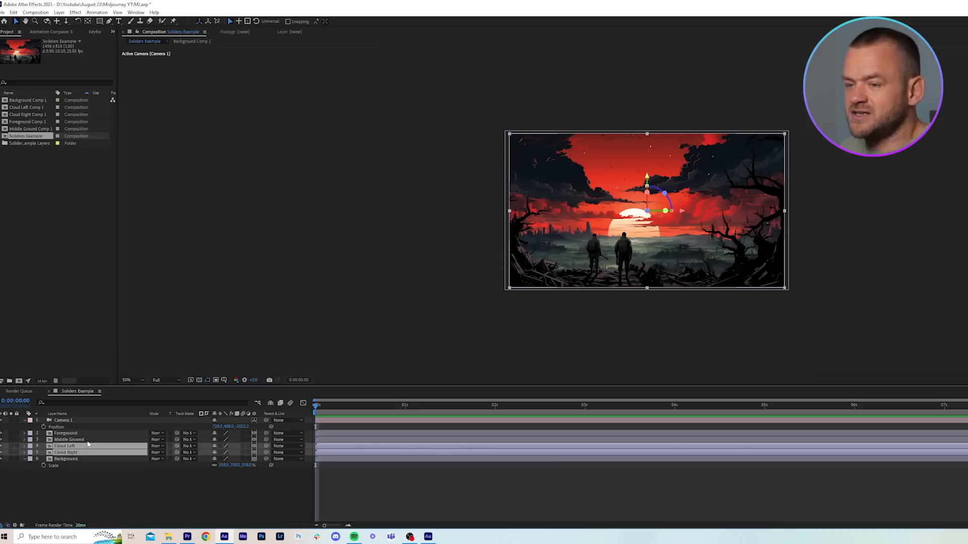
- Set the Middle Ground layer's Z position to 2500
click(91, 440)
key(p)
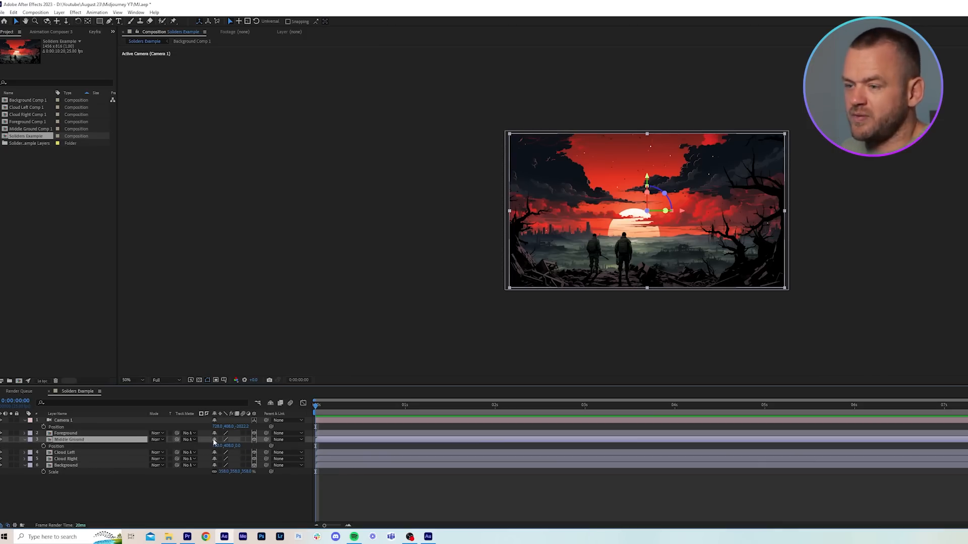
click(239, 445)
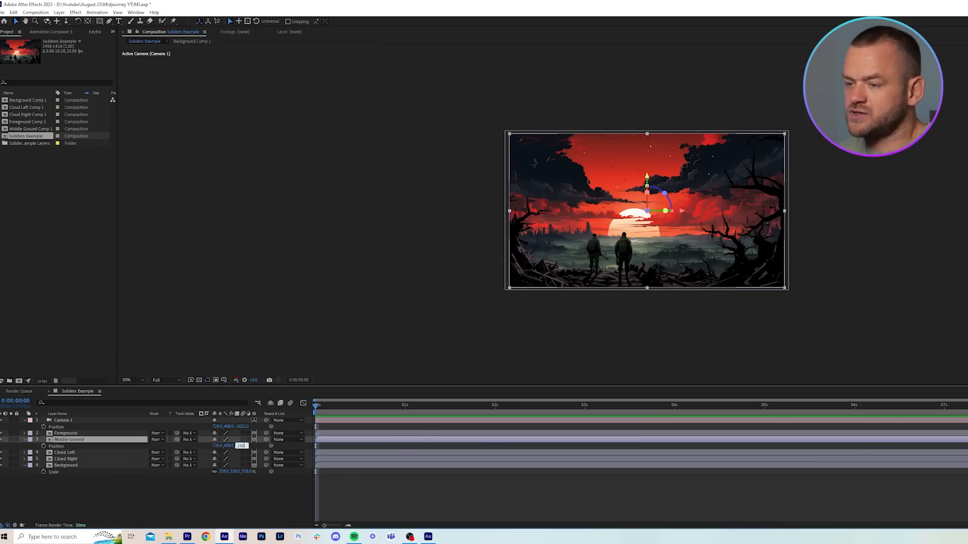
key(Return)
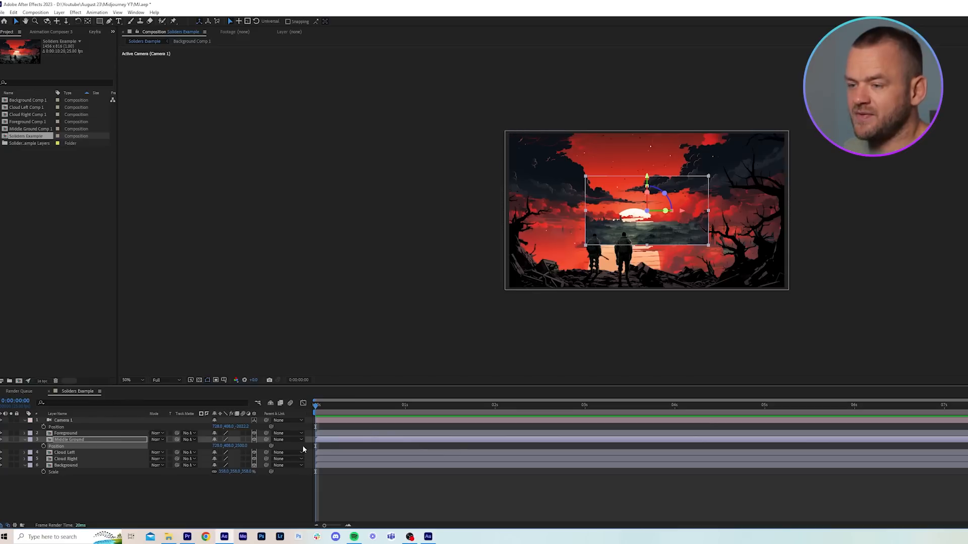
- Scale the Middle Ground layer uniformly to 236% to fill the frame, and move the camera along Z to -1958.2
key(s)
drag(222, 446, 308, 418)
click(380, 483)
click(354, 423)
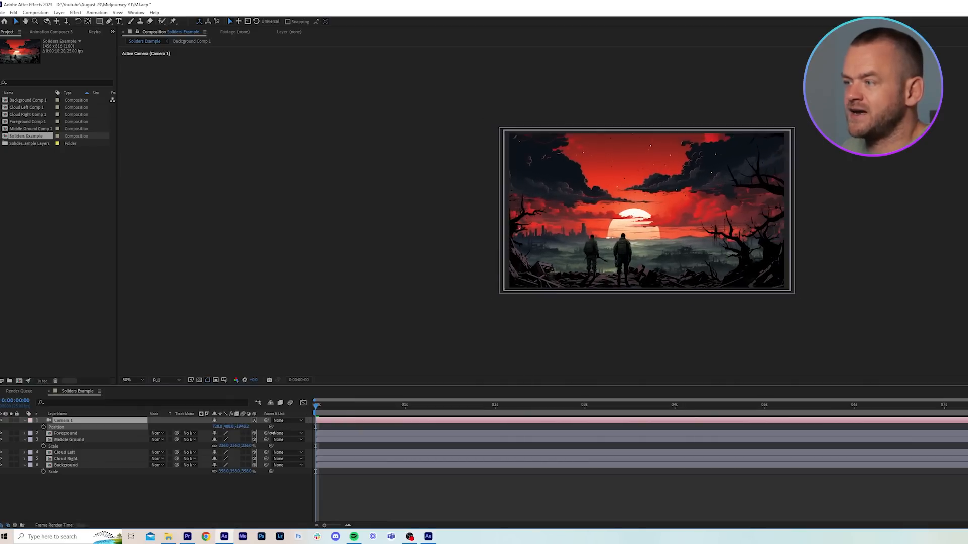
click(198, 488)
- Reveal the Position properties of the Foreground, Middle Ground and Background layers to compare their depth values
click(88, 432)
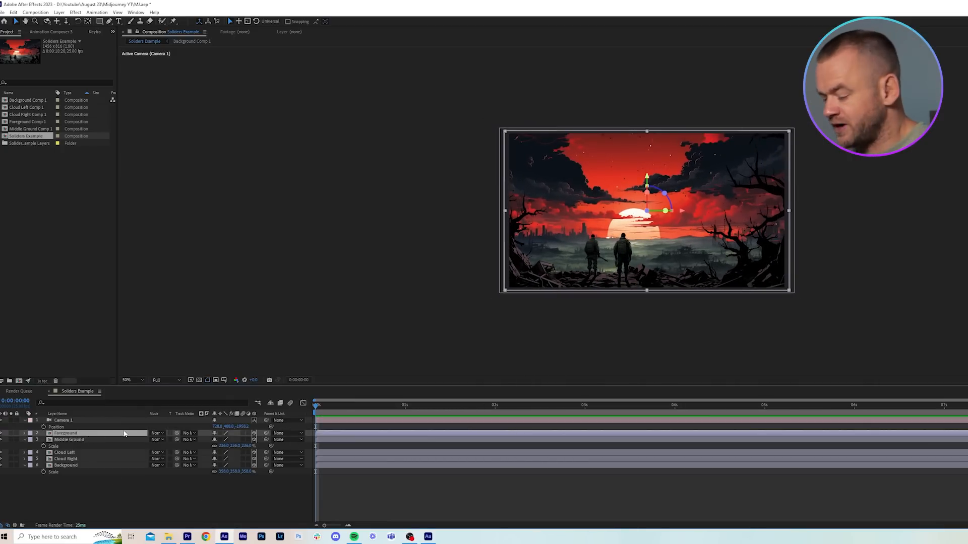
key(p)
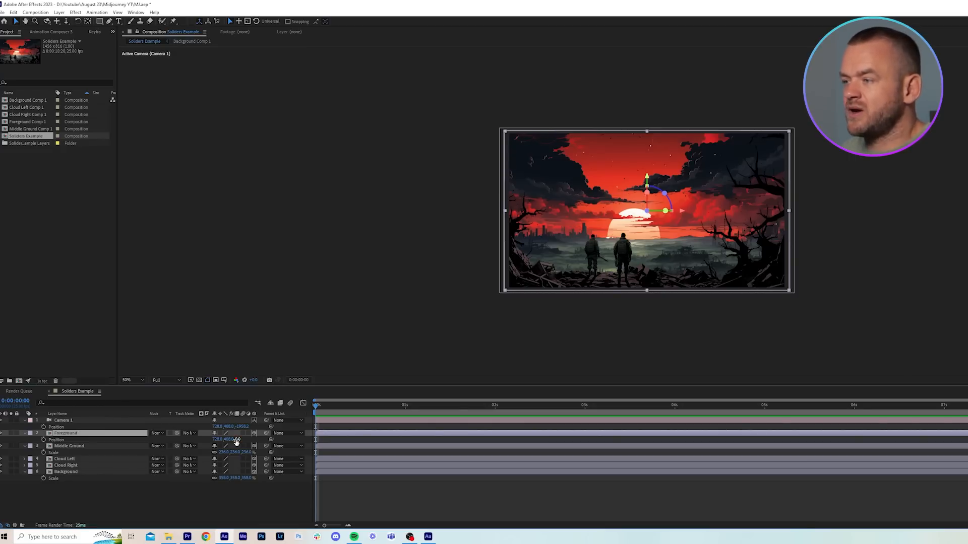
drag(237, 441, 468, 384)
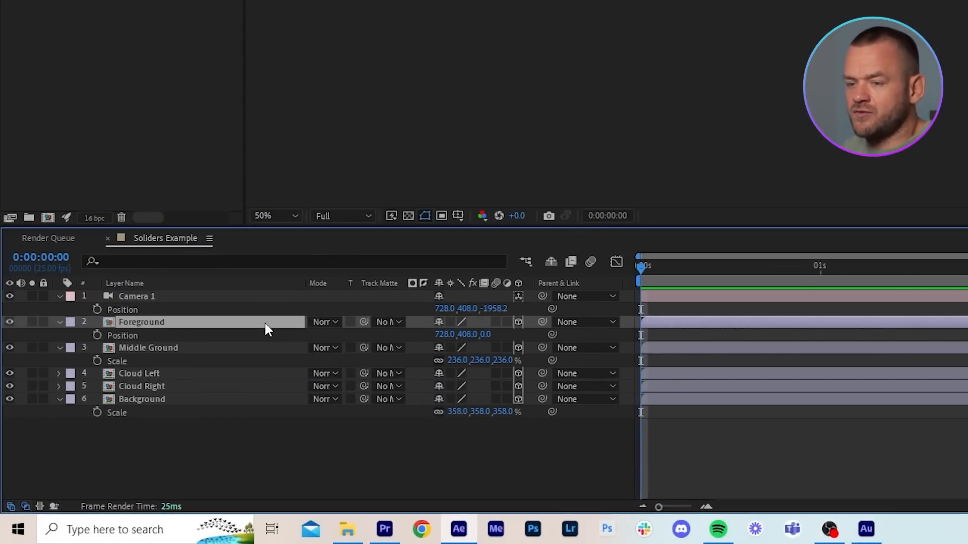
click(205, 347)
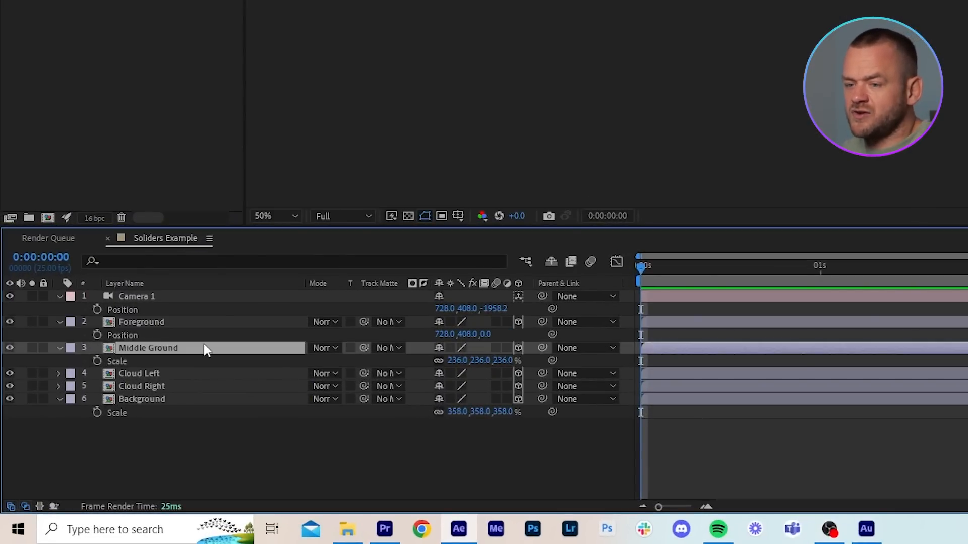
click(200, 401)
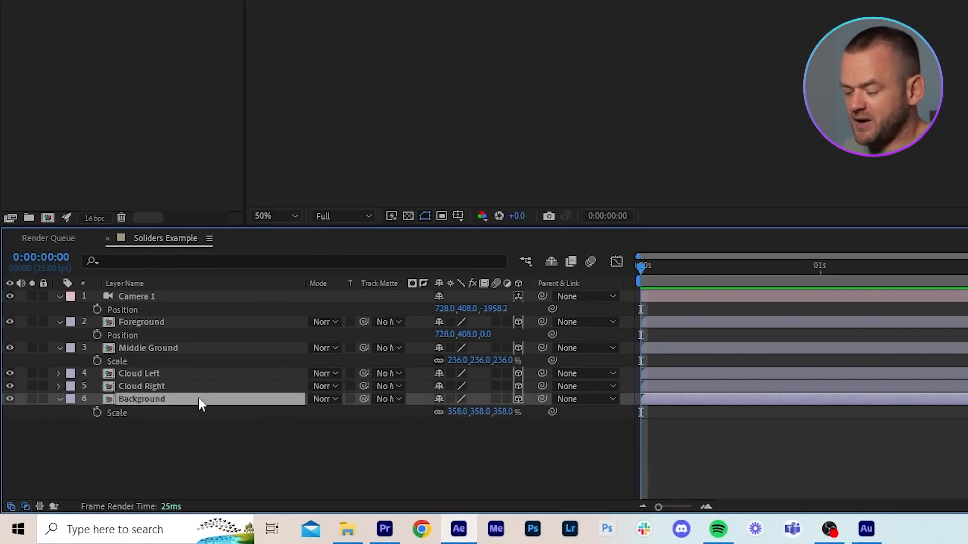
ctrl+click(196, 342)
ctrl+click(196, 321)
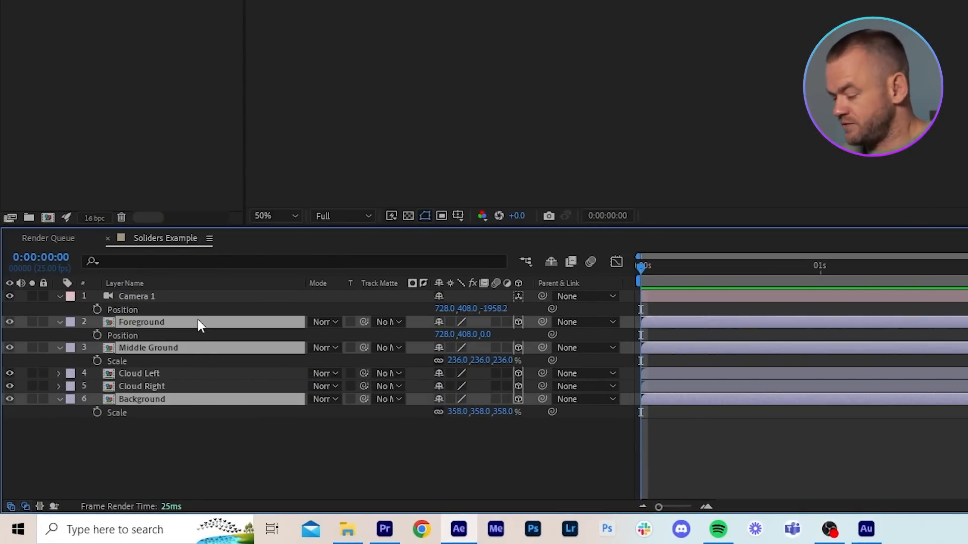
key(p)
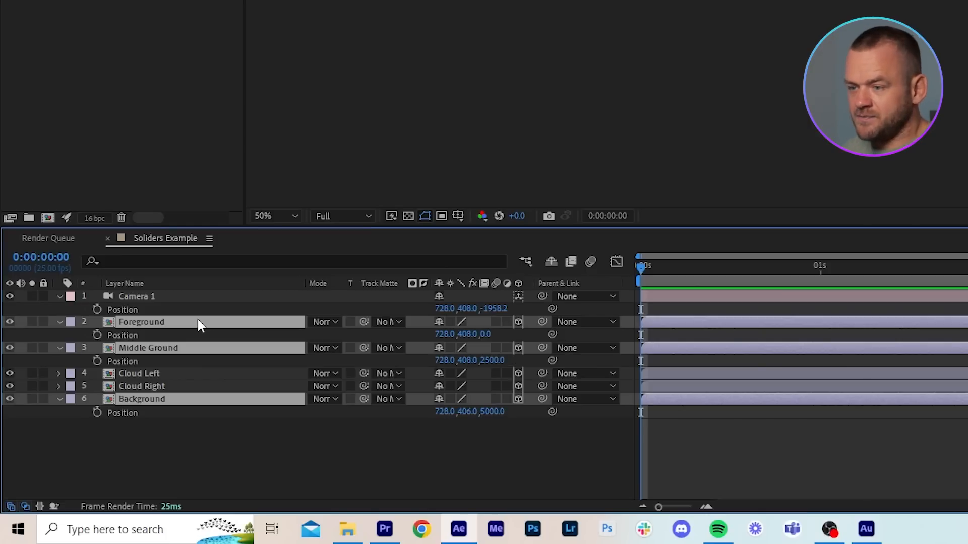
click(539, 447)
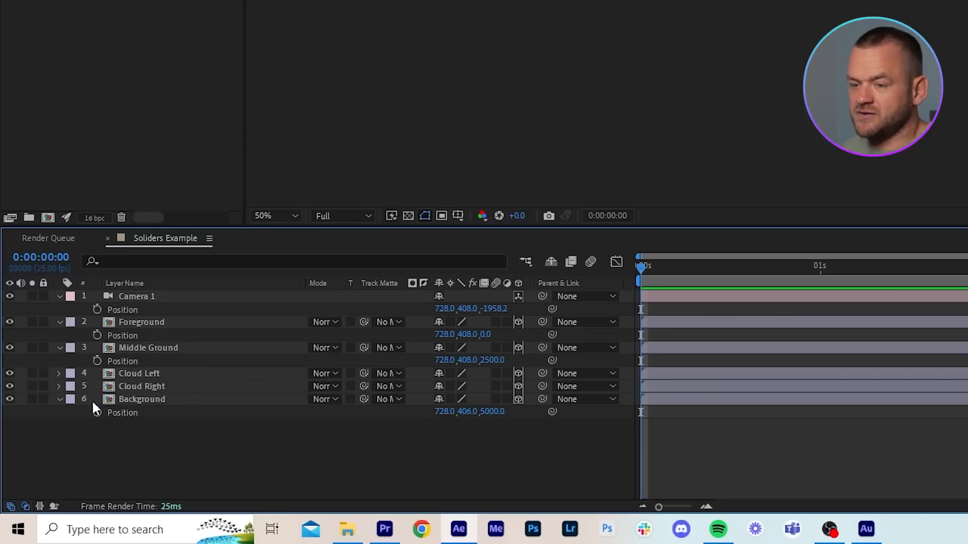
- Set the Z position of Cloud Left and Cloud Right to 3500 and scale both up together until they fill the frame
click(184, 385)
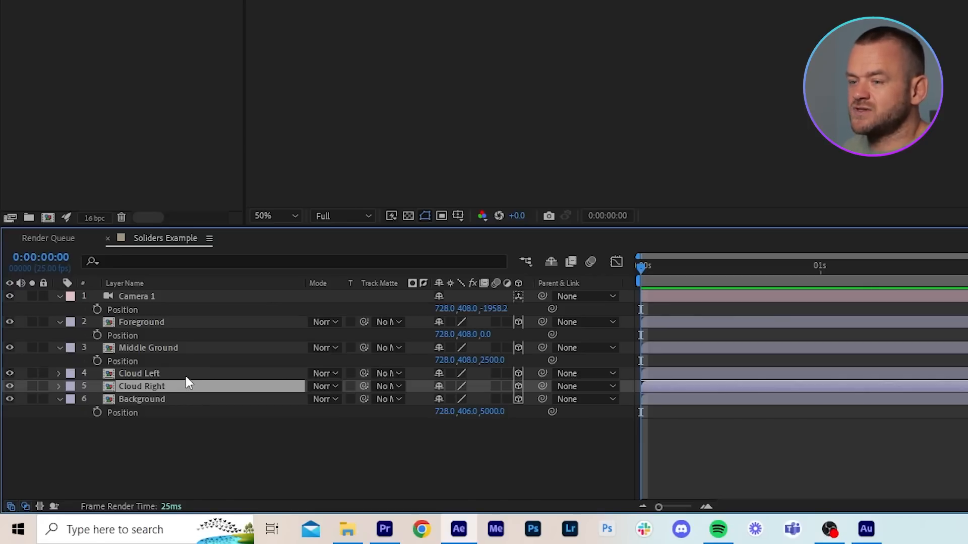
shift+click(185, 376)
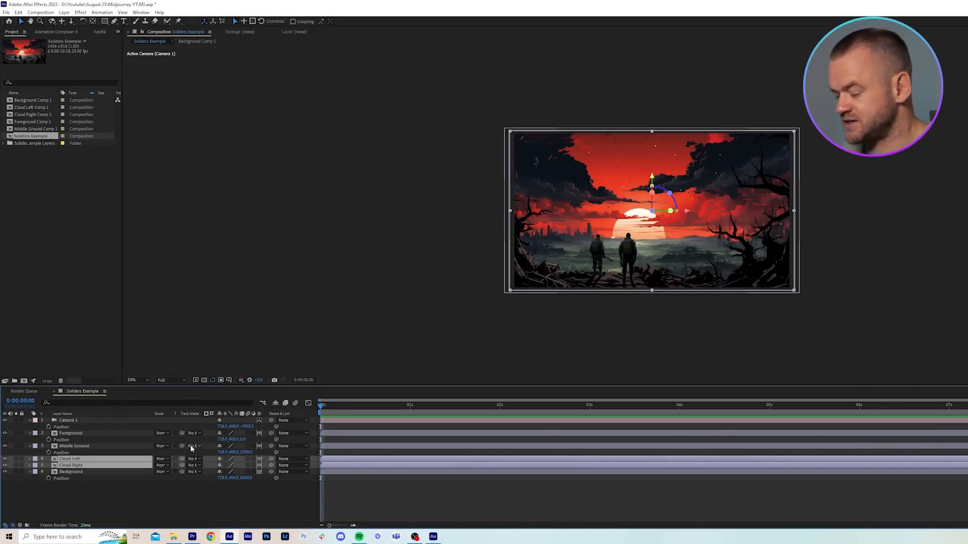
key(p)
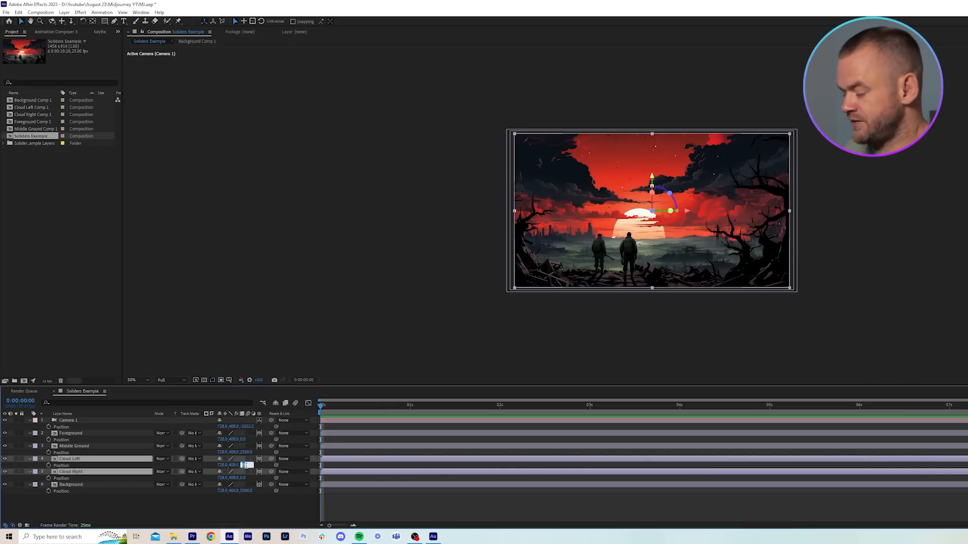
key(Return)
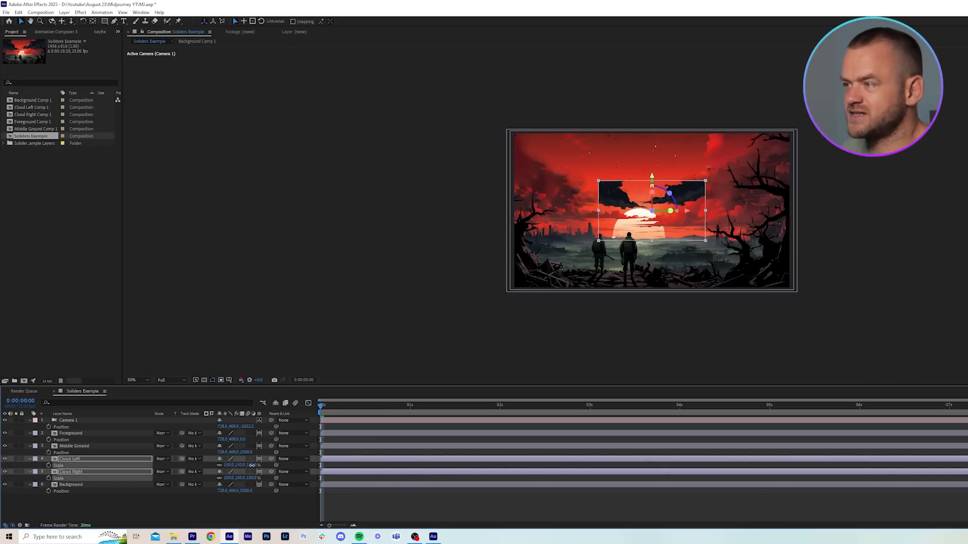
drag(281, 464, 300, 463)
click(401, 512)
click(337, 422)
key(space)
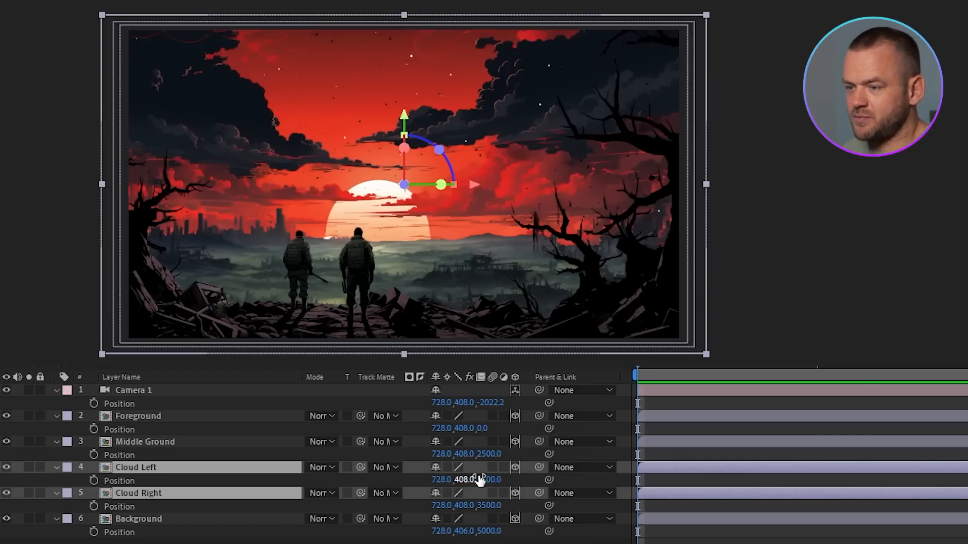
- Bring the Cloud Left and Cloud Right layers forward together to a Z position of 3000
drag(479, 479, 159, 493)
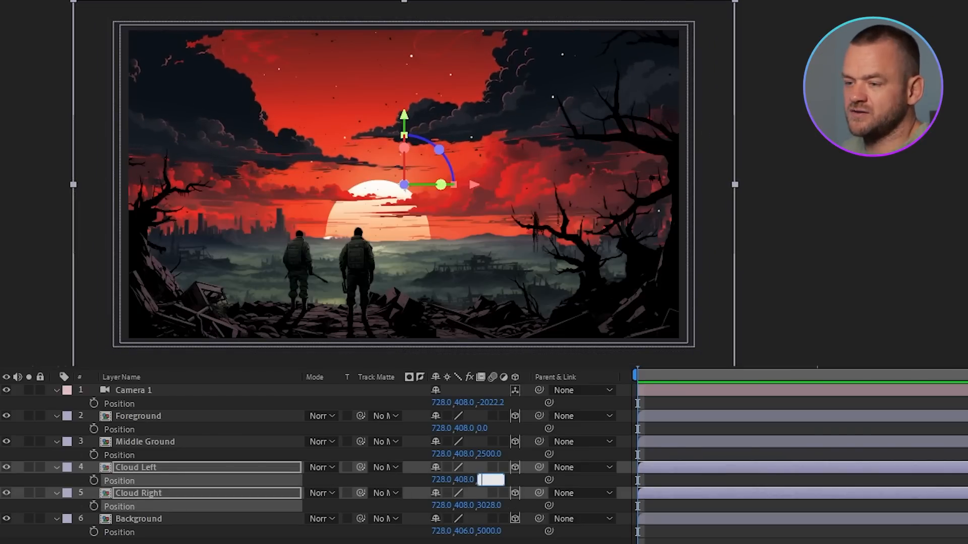
key(Return)
- Move the camera closer to the soldiers along Z and lower it by increasing its Y position
click(702, 395)
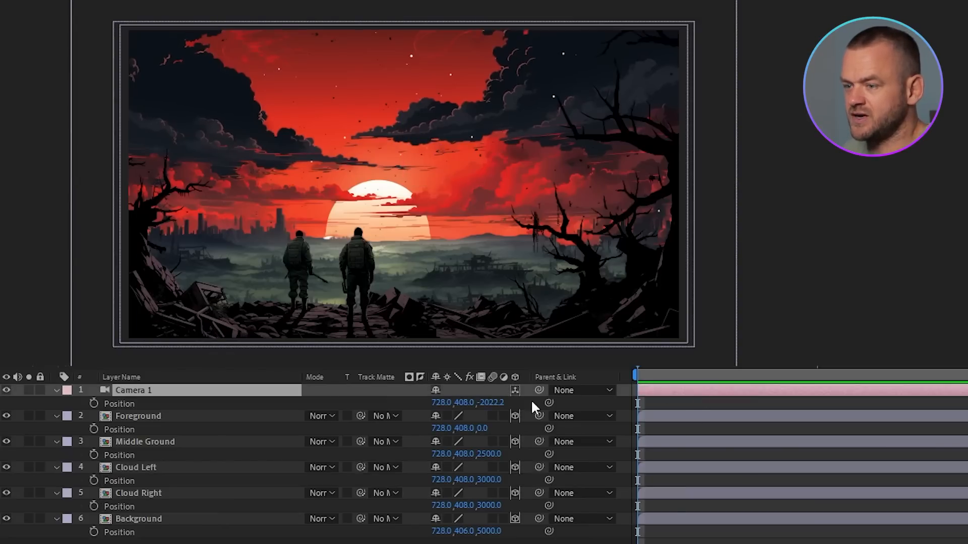
drag(493, 402, 766, 445)
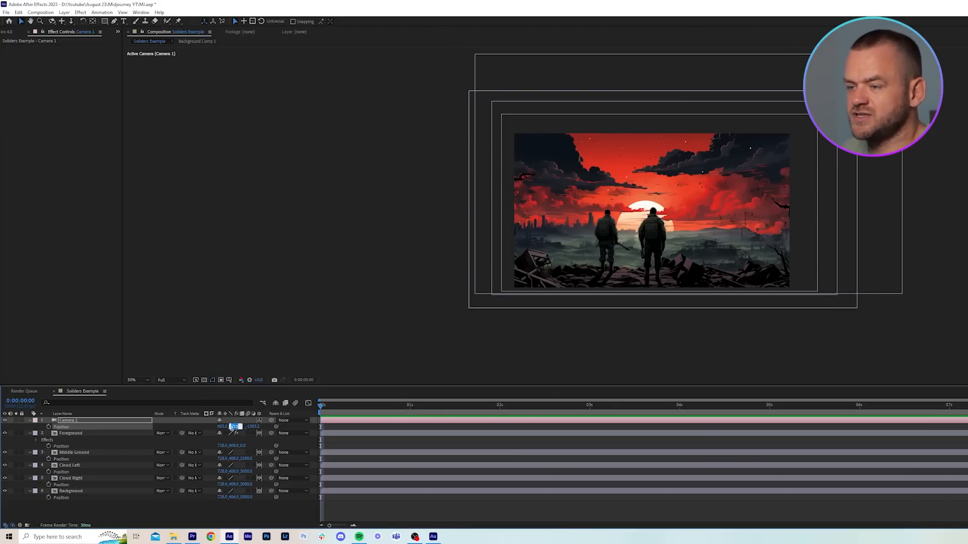
text(618)
click(438, 509)
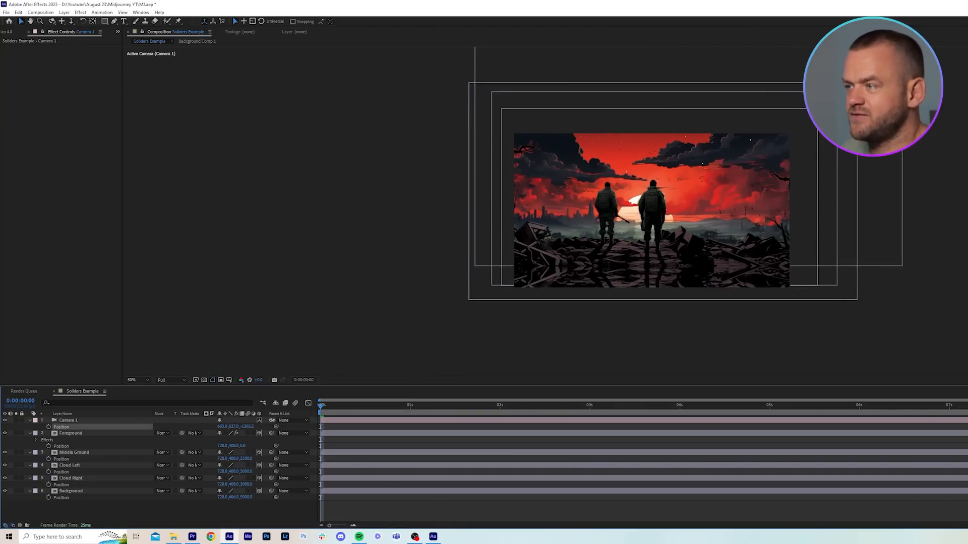
- Keyframe a sideways camera move from the first frame to X 663 at 2 seconds, and stretch it to end at 4 seconds
drag(268, 421, 174, 434)
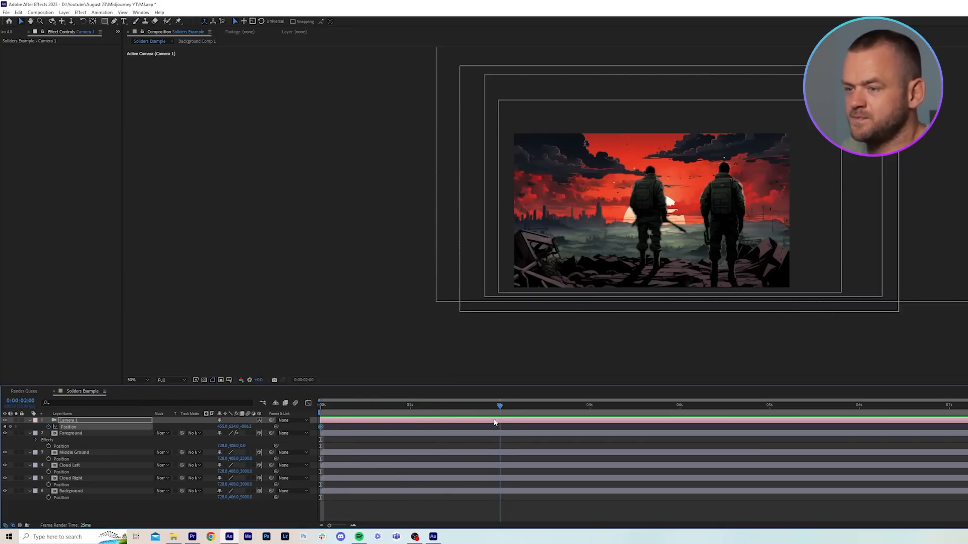
drag(211, 428, 300, 431)
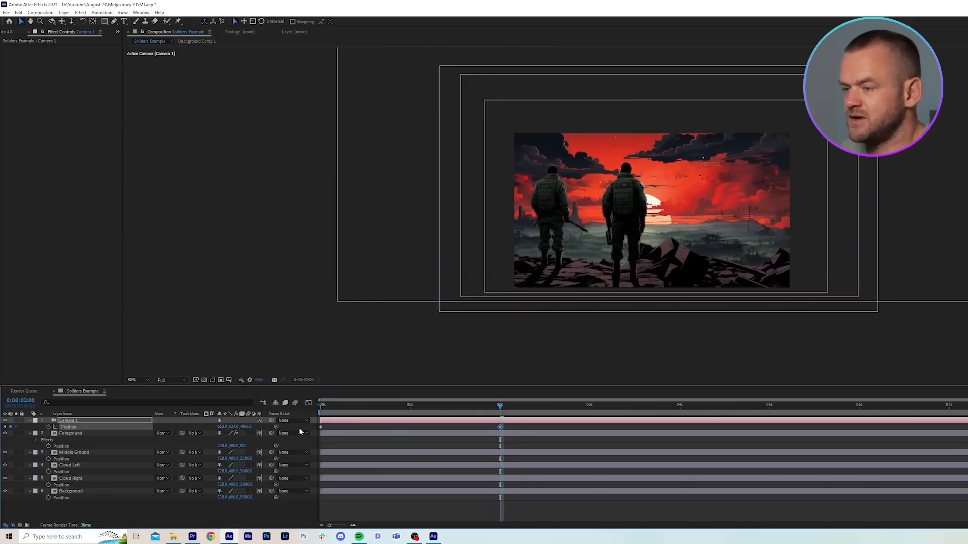
key(space)
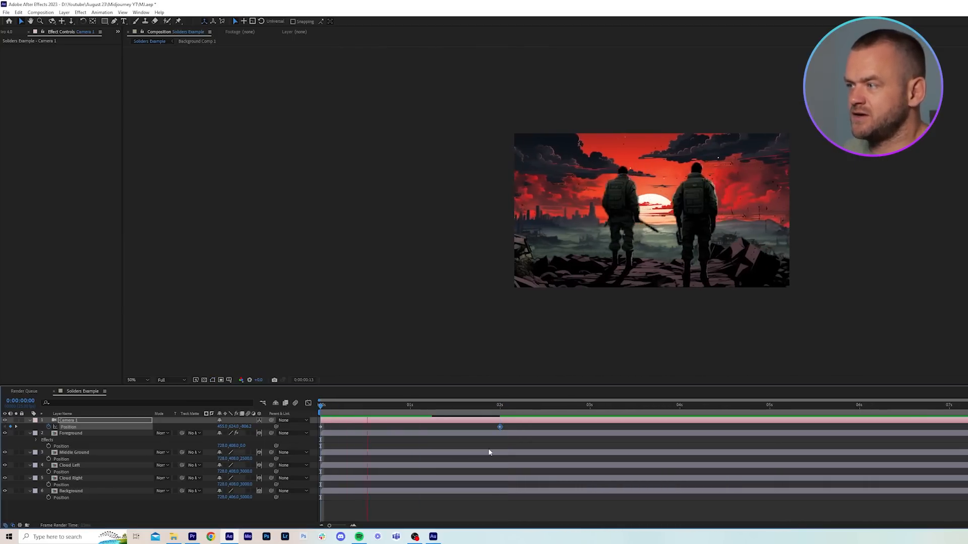
drag(500, 427, 682, 430)
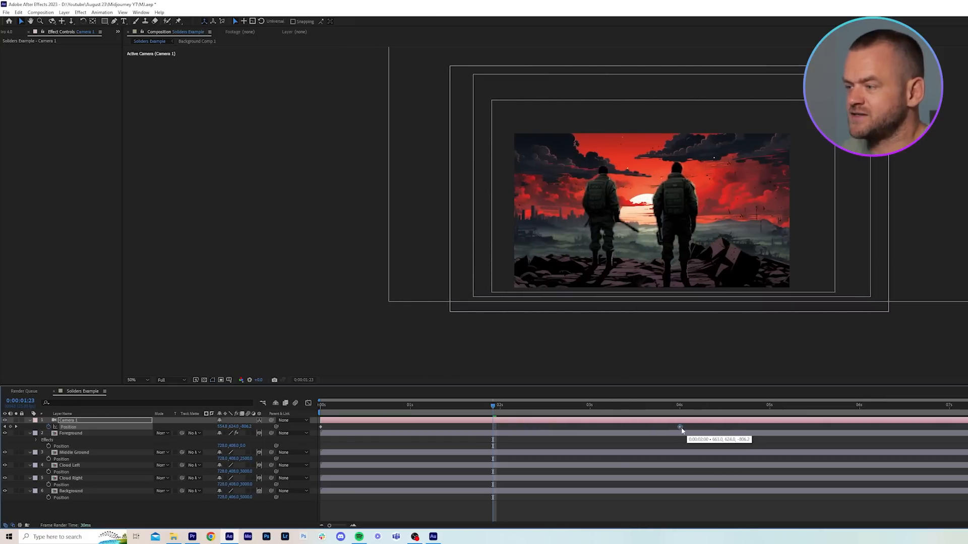
key(space)
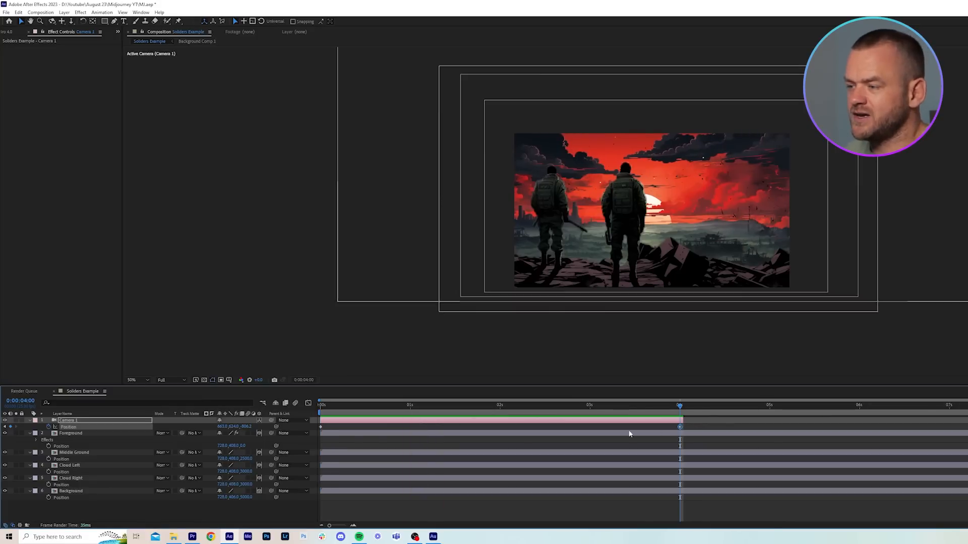
- Duplicate Camera 1, start the copy where the first camera ends at 0:00:04:01, and reveal its Position keyframes
key(ctrl+d)
drag(559, 413, 820, 422)
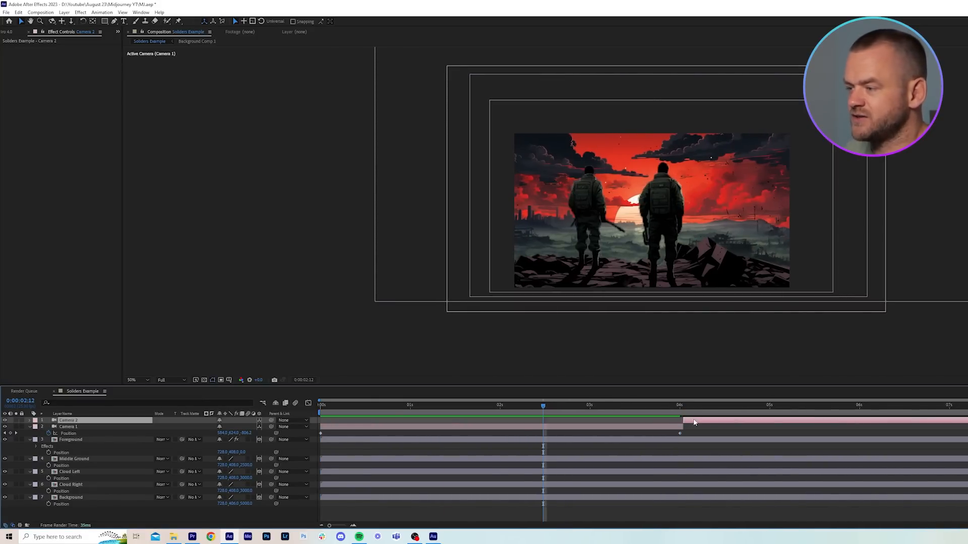
drag(680, 409, 685, 409)
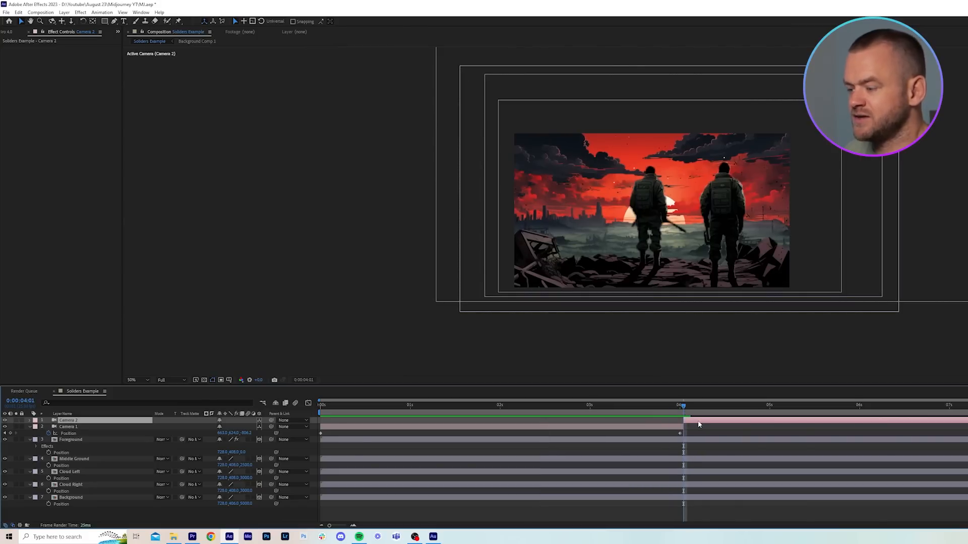
key(alt+shift+p)
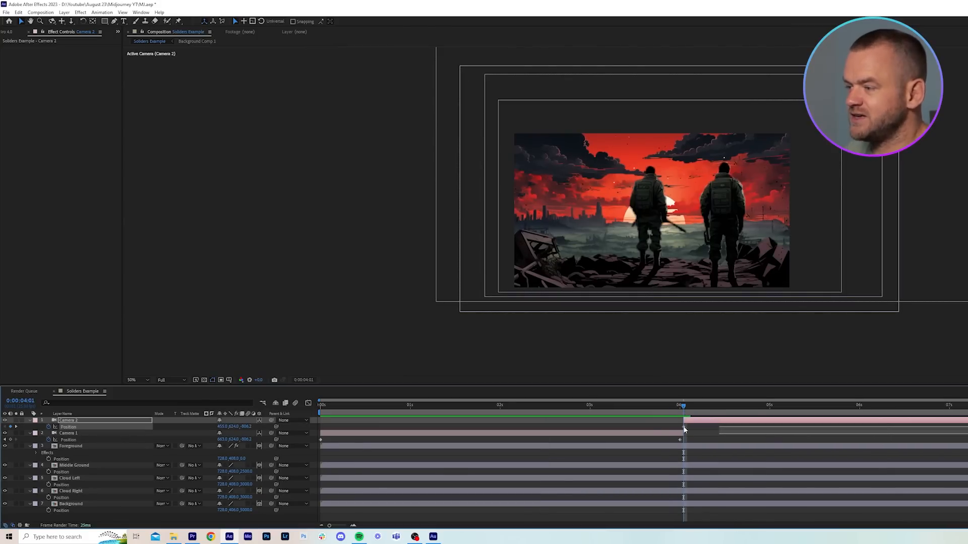
- Shift Camera 2 to start at 2 seconds and trim Camera 1 to end there, and preview the cut
drag(669, 419, 520, 423)
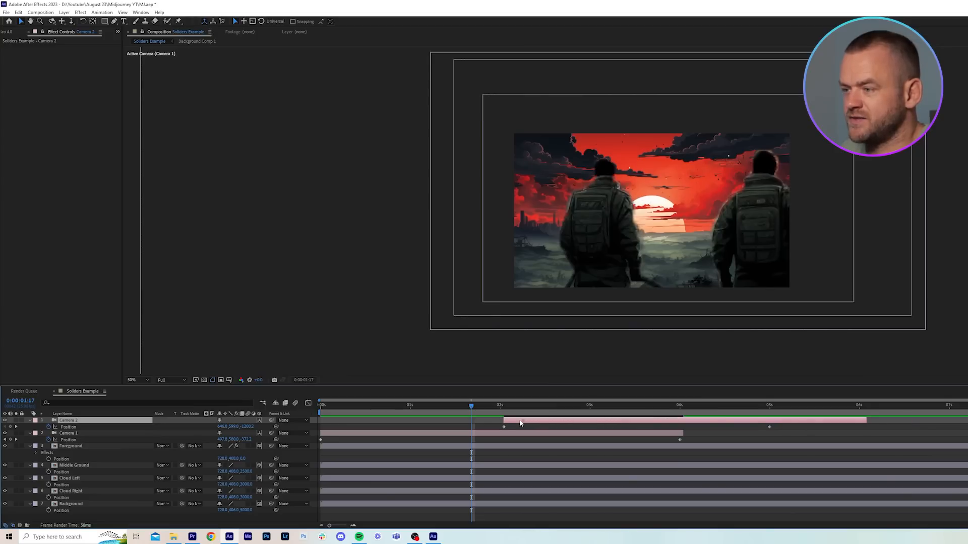
drag(680, 432, 578, 433)
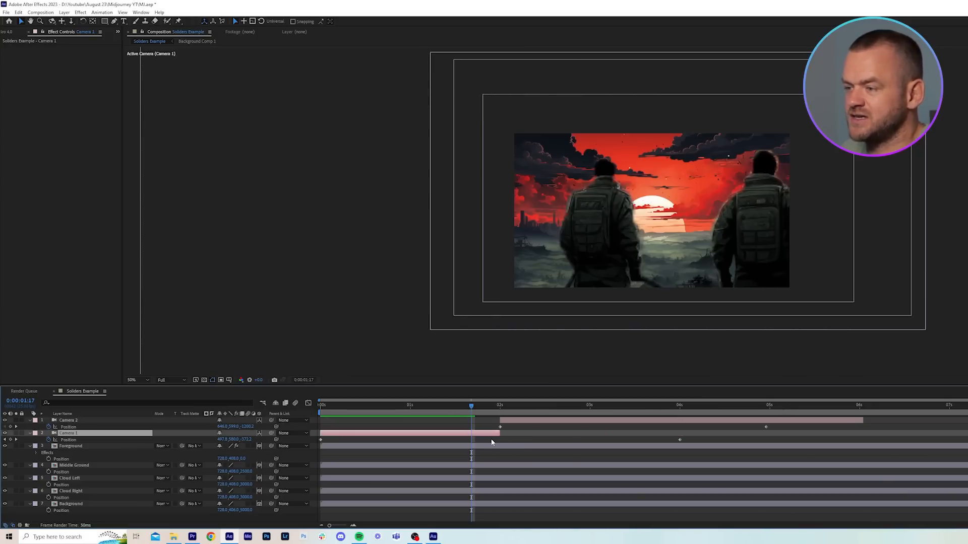
key(space)
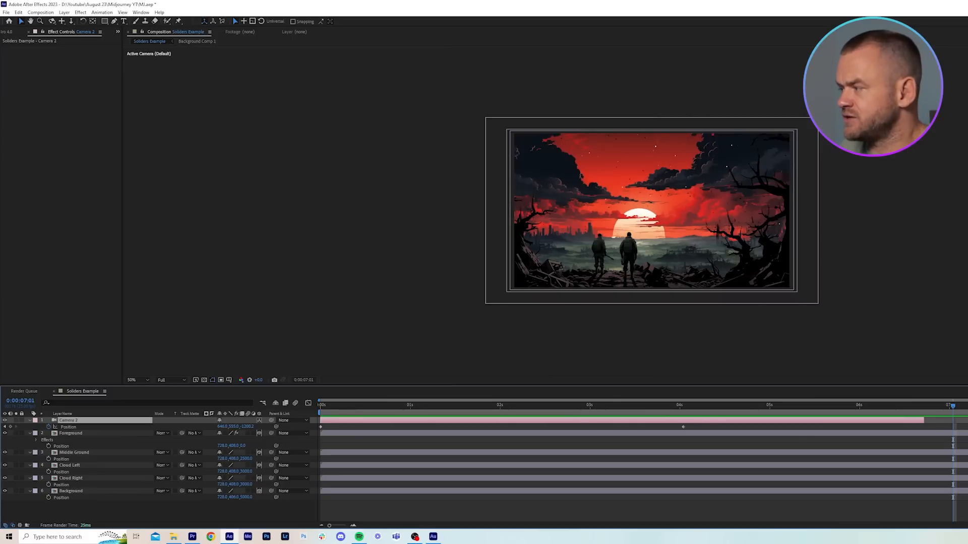
- End the work area at 5 seconds, trim the composition to it, and preview the camera move
drag(952, 409, 717, 411)
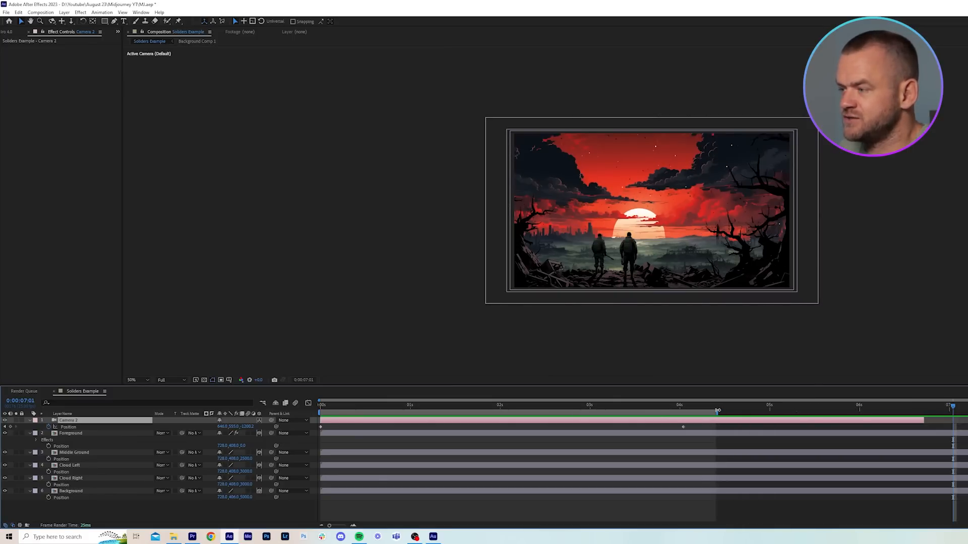
right_click(762, 415)
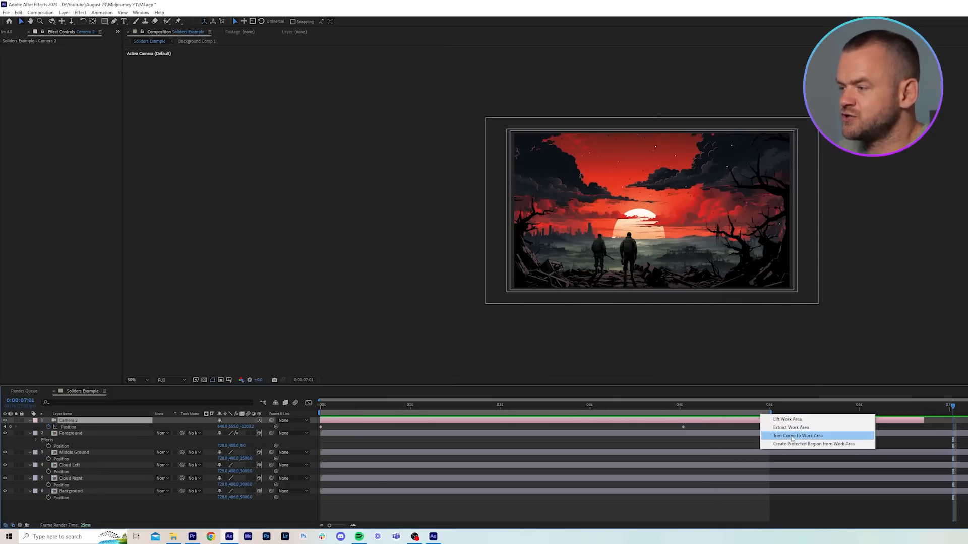
click(791, 437)
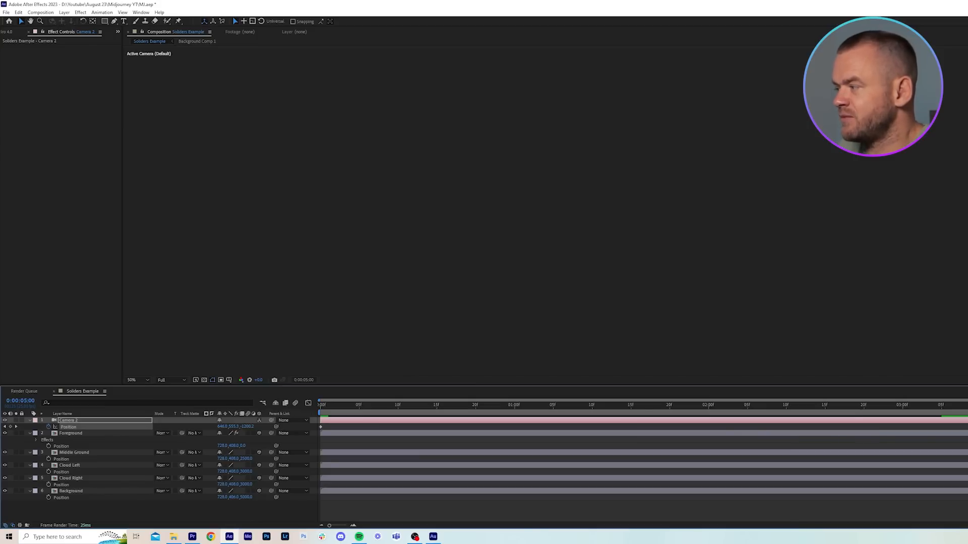
key(space)
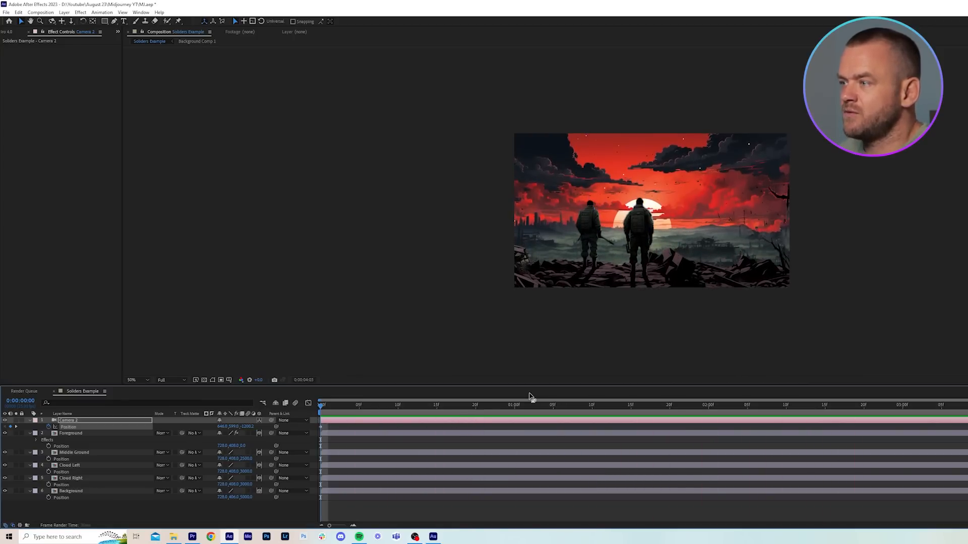
key(space)
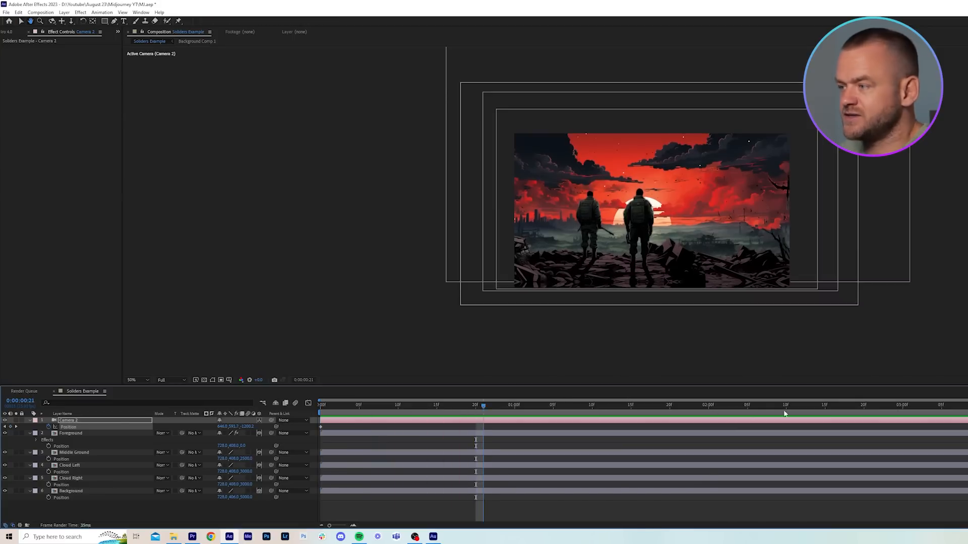
- Set Camera 2's Y position to 530.7 at the last frame so it rises further, and preview from the start
drag(251, 428, 220, 428)
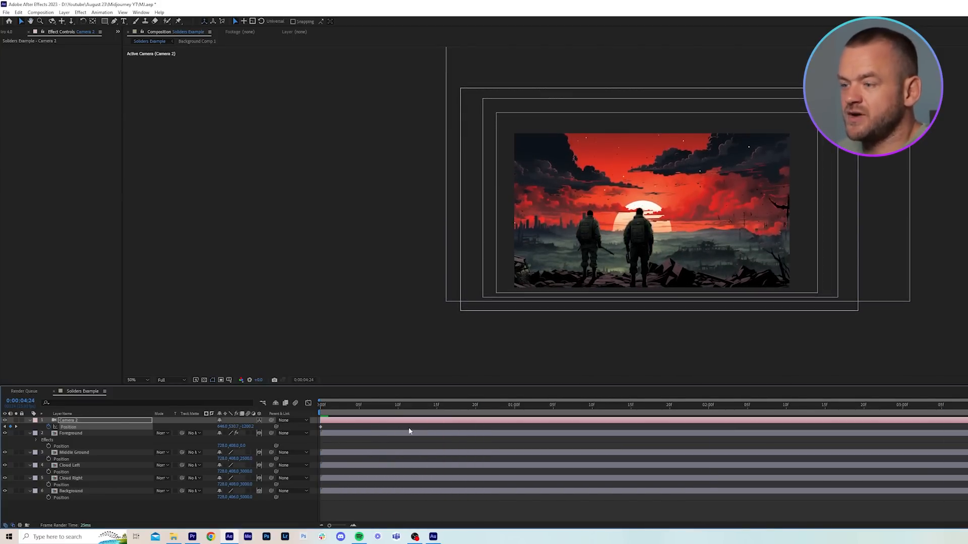
key(Home)
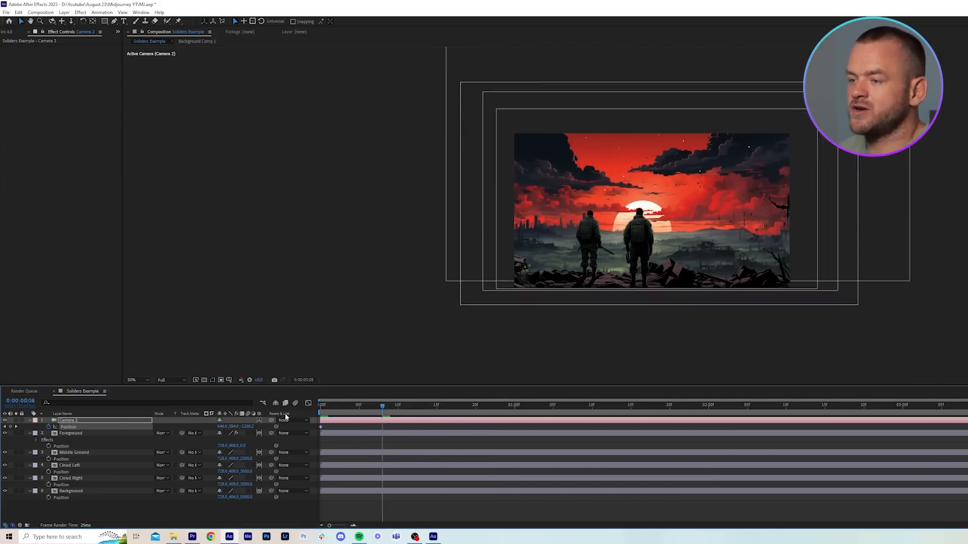
key(space)
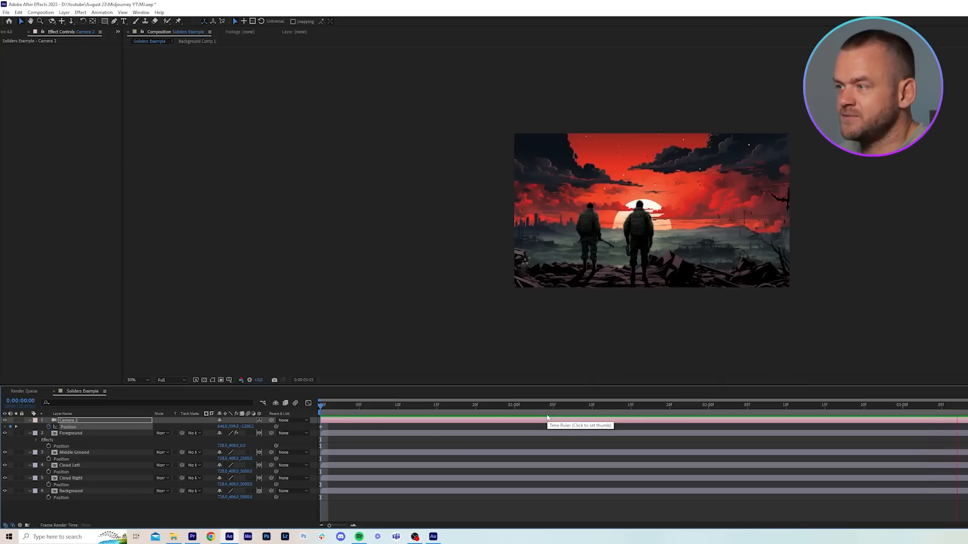
- Select Cloud Left and Cloud Right and add a Position keyframe to both at the last frame, 0:00:04:24
click(343, 452)
click(343, 465)
shift+click(344, 478)
key(space)
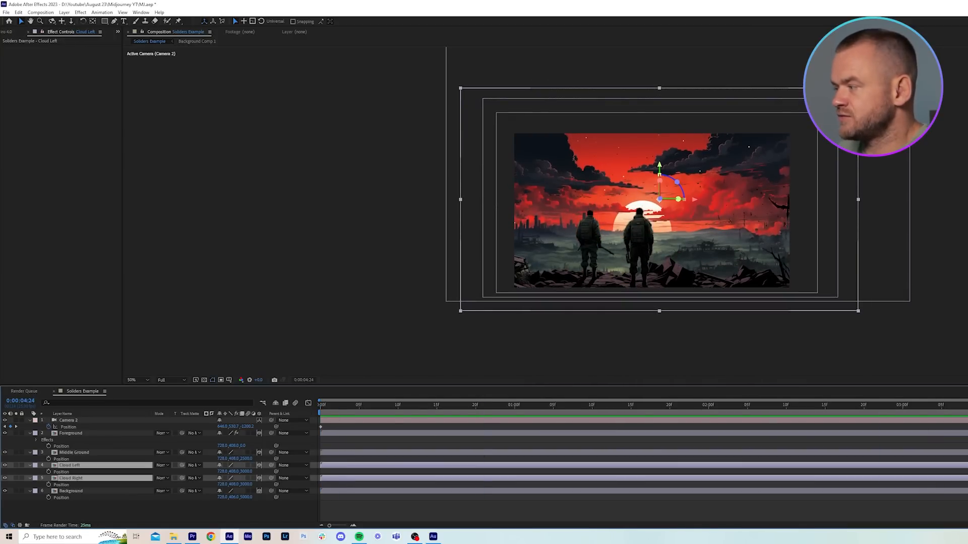
key(p)
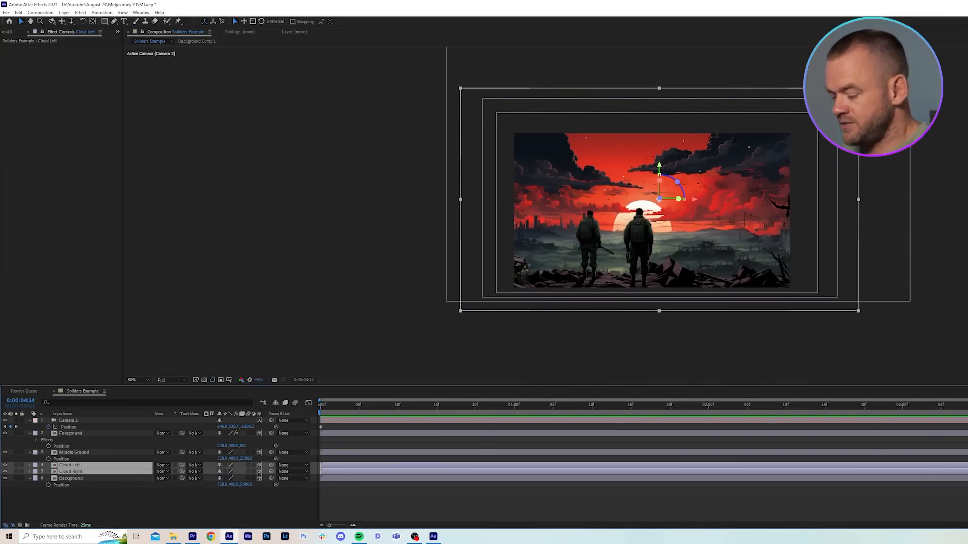
key(p)
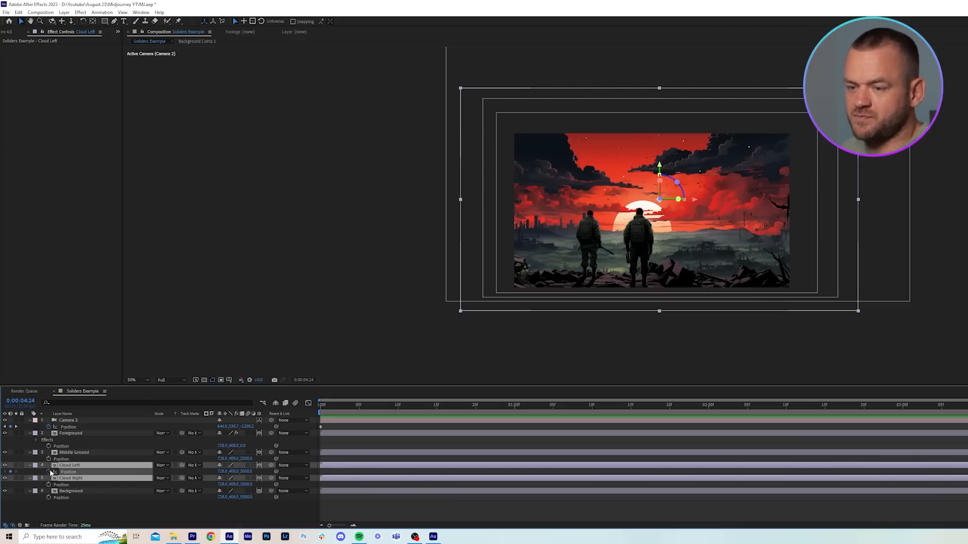
- Offset the Cloud Right layer to the right at the first frame to animate its drift
key(Home)
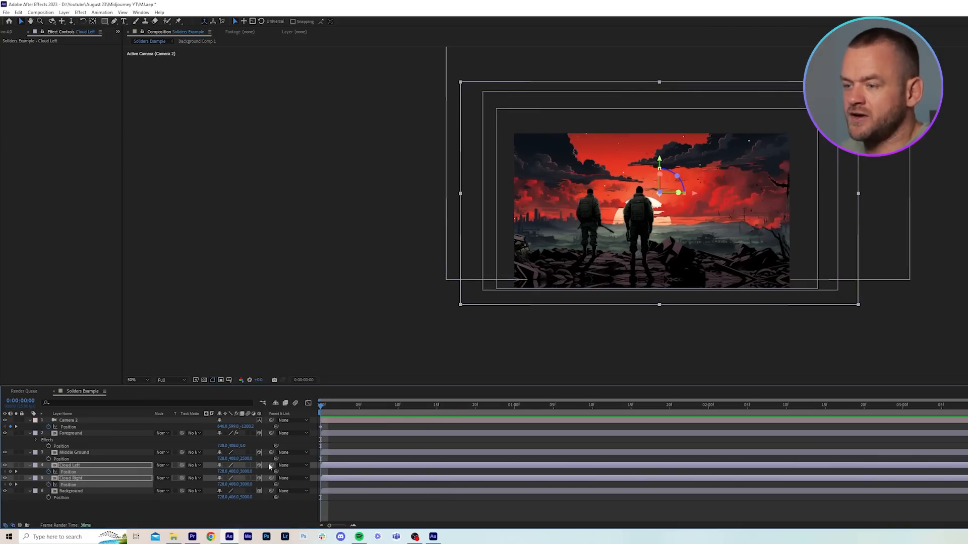
click(342, 506)
click(337, 479)
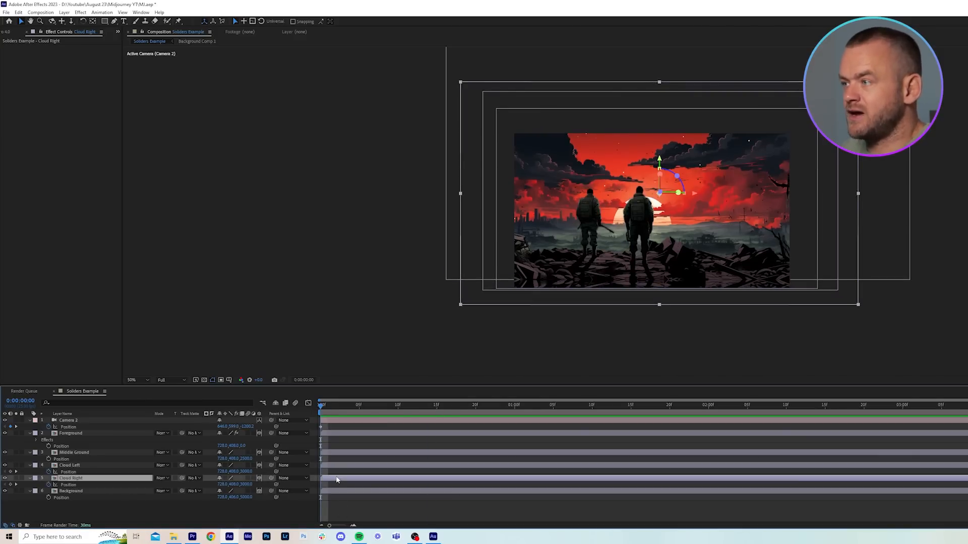
key(shift+Right)
key(shift+Right)
key(shift+Right)
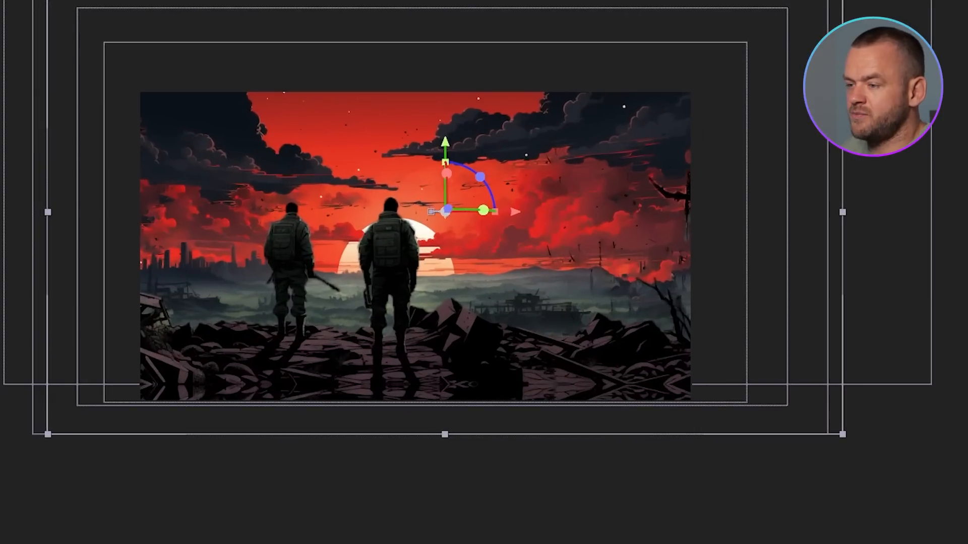
- Offset the Cloud Left layer to the left at the first frame, preview the drifting clouds, and clear the selection
key(F2)
key(shift+Left)
key(shift+Left)
key(shift+Left)
key(shift+Left)
key(shift+Left)
key(space)
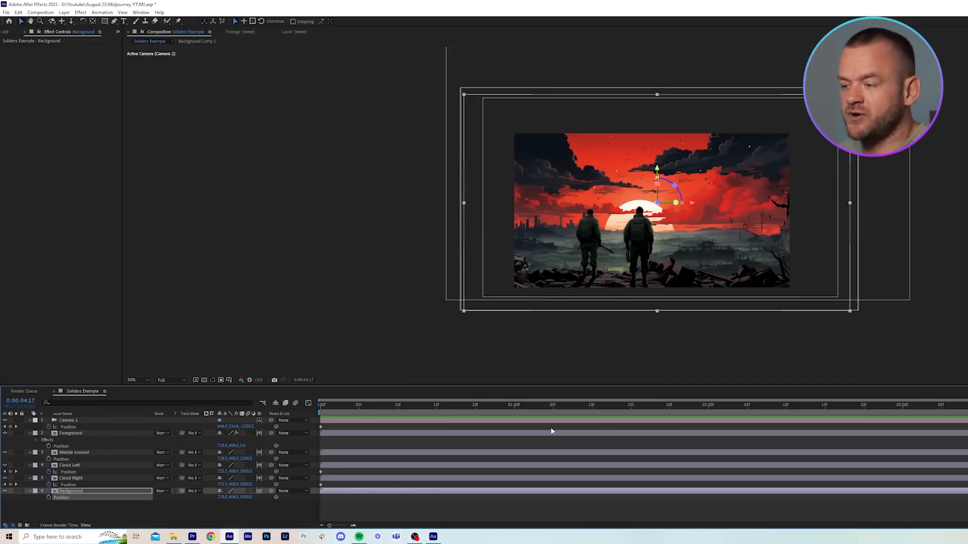
click(462, 504)
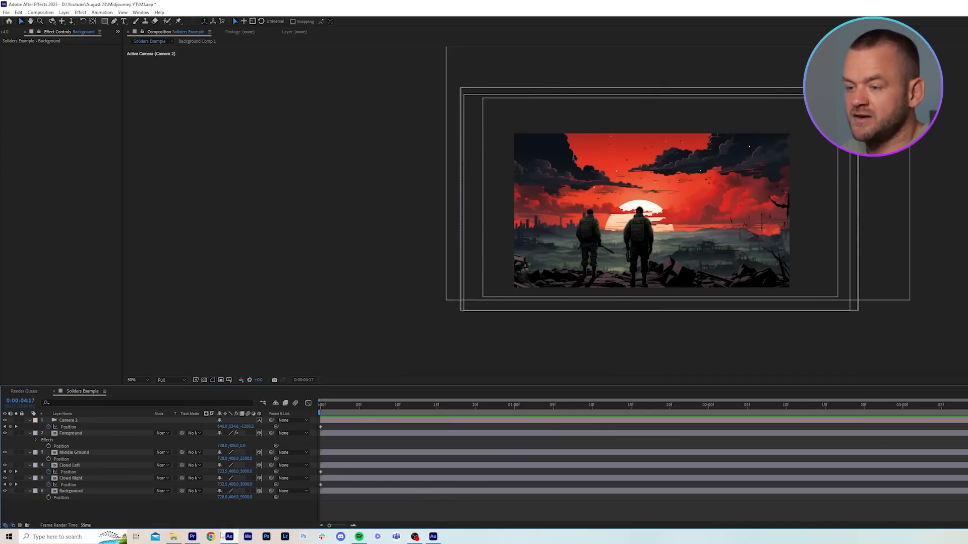
- Switch to Chrome and open the Vecteezy website, vecteezy.com
click(210, 536)
text(vecte)
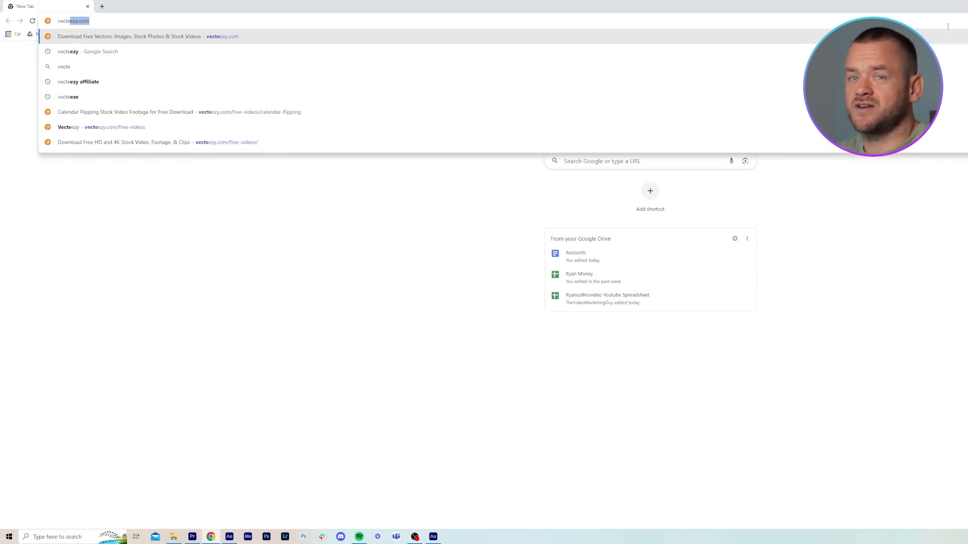
key(Return)
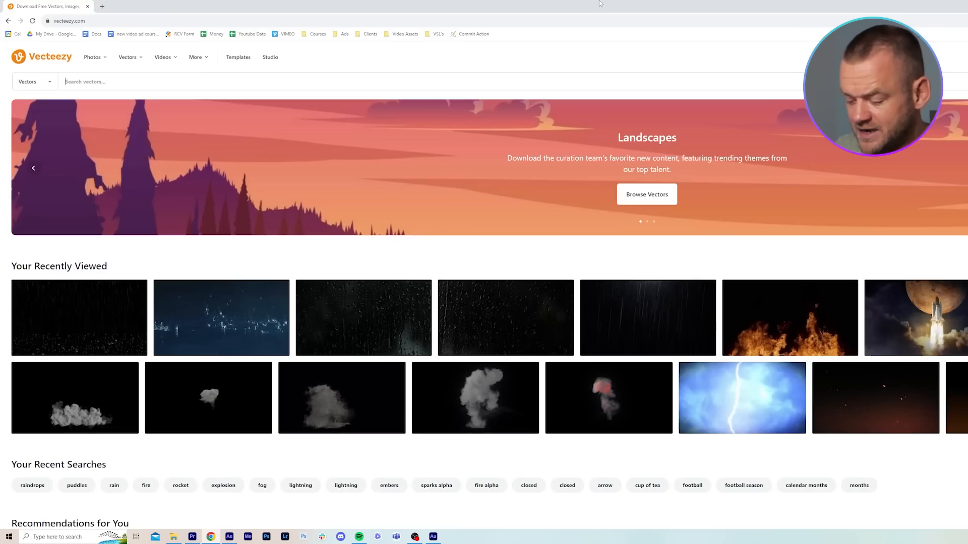
- Search Vecteezy for "lightning storm" and go to the site's video section instead of vectors
text(lightning s)
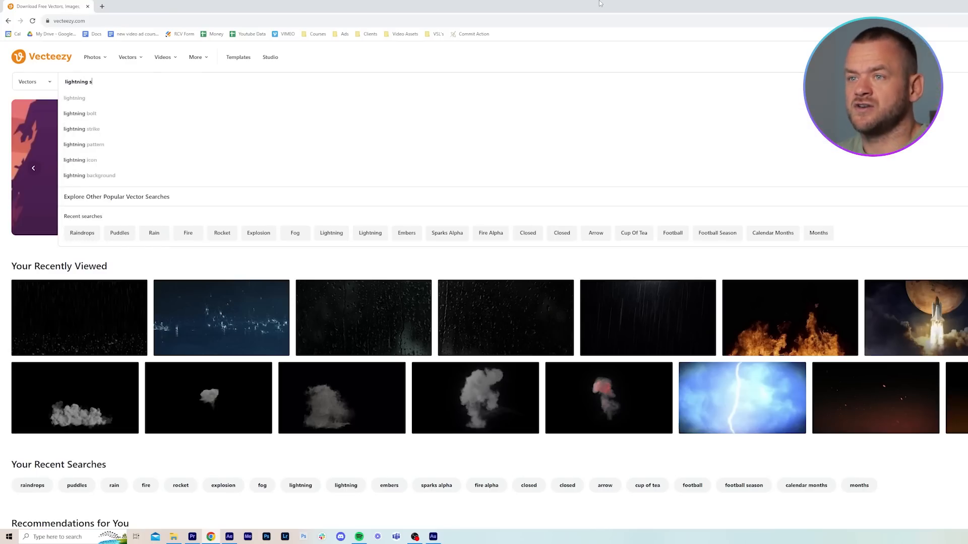
text(torm)
key(Return)
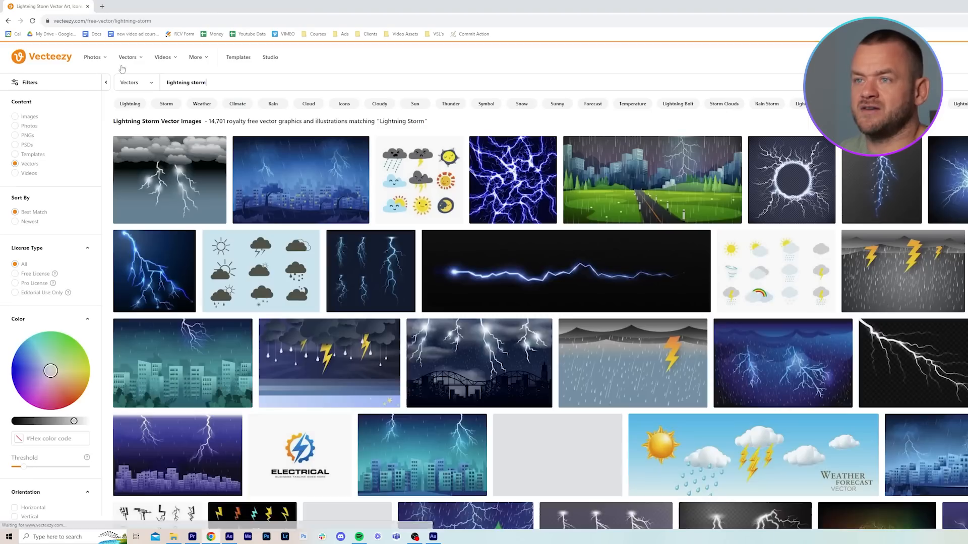
click(129, 59)
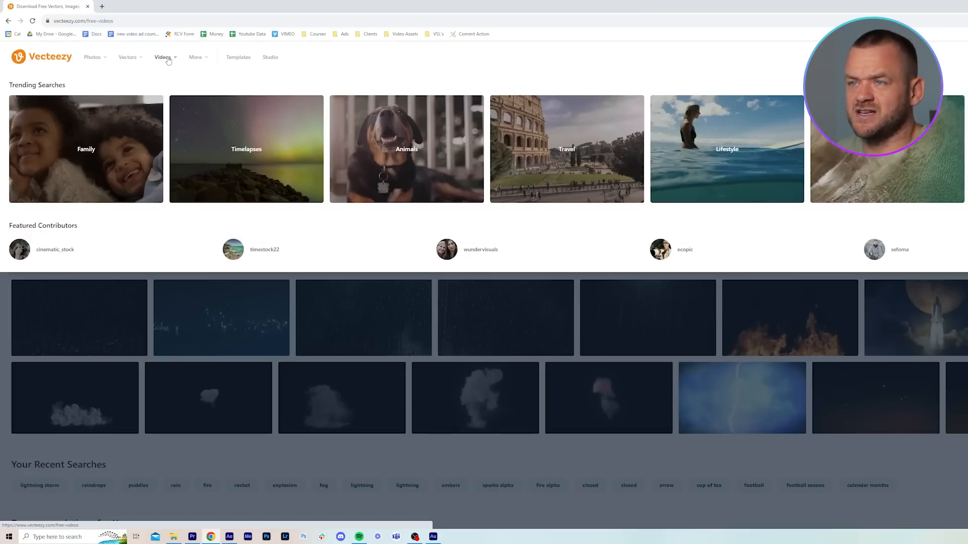
- Search Vecteezy's video section for "lightning storm"
click(168, 61)
click(249, 81)
key(Return)
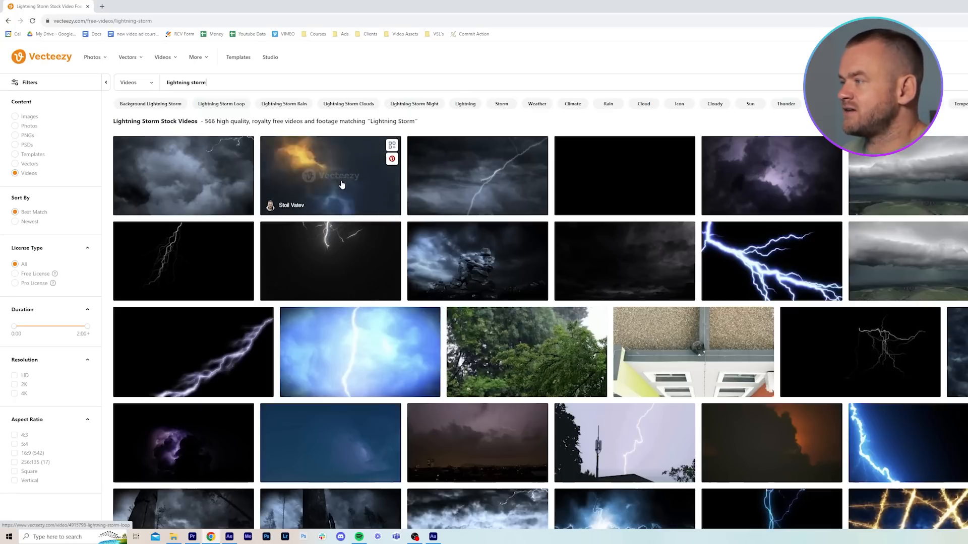
- Browse the lightning storm videos and open the stormy sky clip with yellow lightning over night thunderstorm clouds
scroll(360, 181, down, 2)
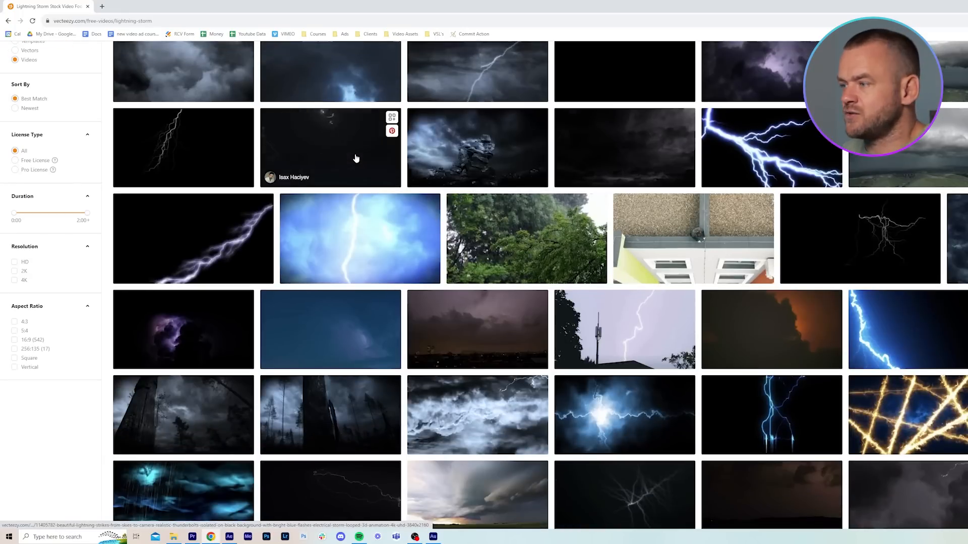
scroll(356, 160, up, 2)
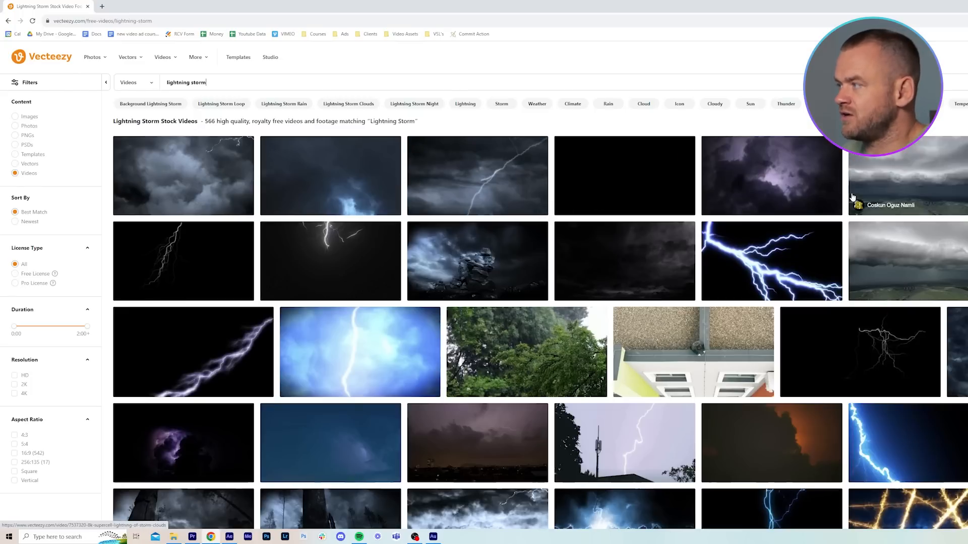
scroll(897, 171, down, 1)
scroll(881, 226, down, 1)
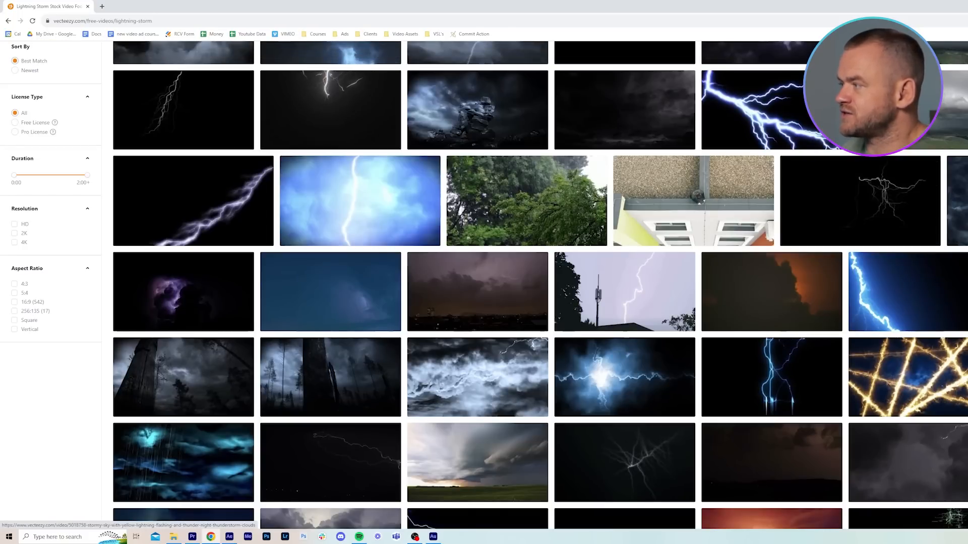
click(443, 274)
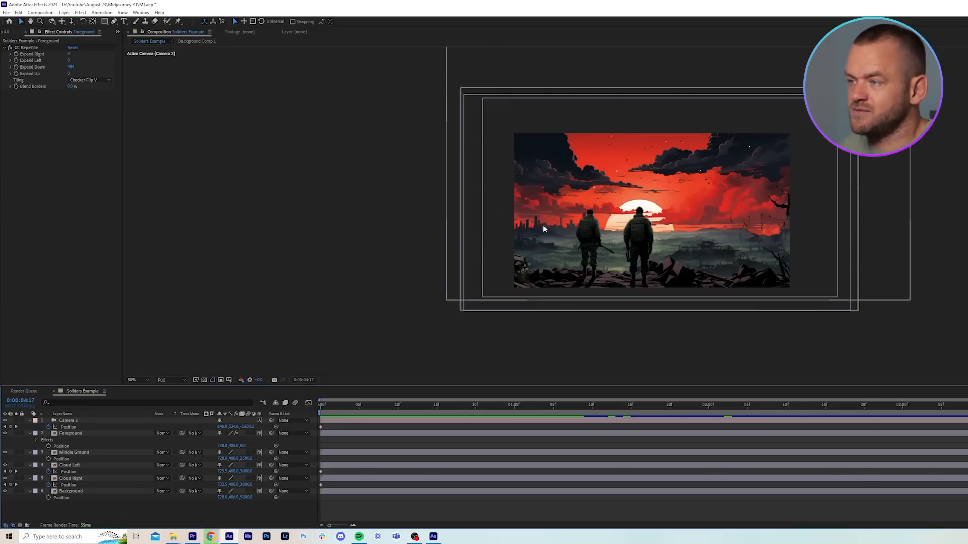
- Switch to After Effects, open the Background precomp, and add the downloaded stormy-sky lightning clip from the Downloads folder above the background layer
double_click(105, 490)
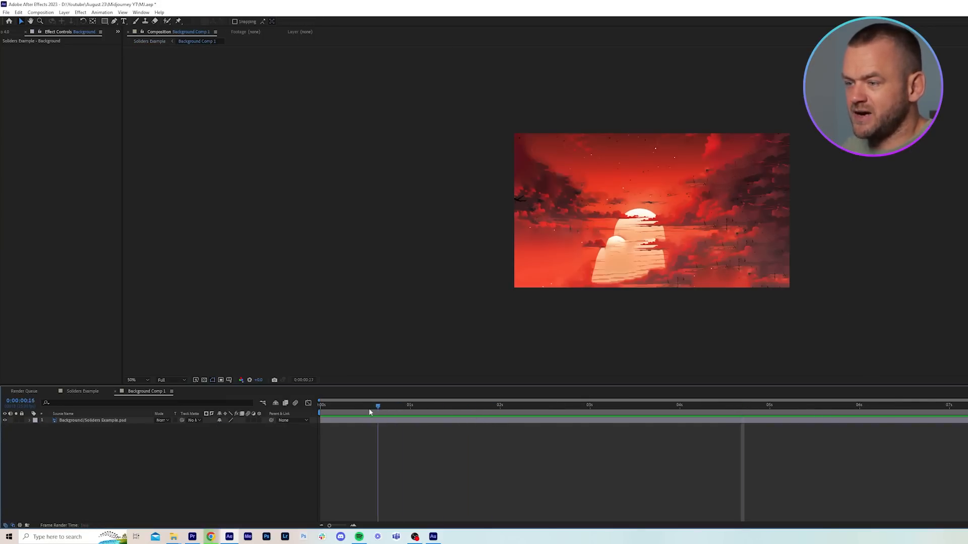
click(173, 537)
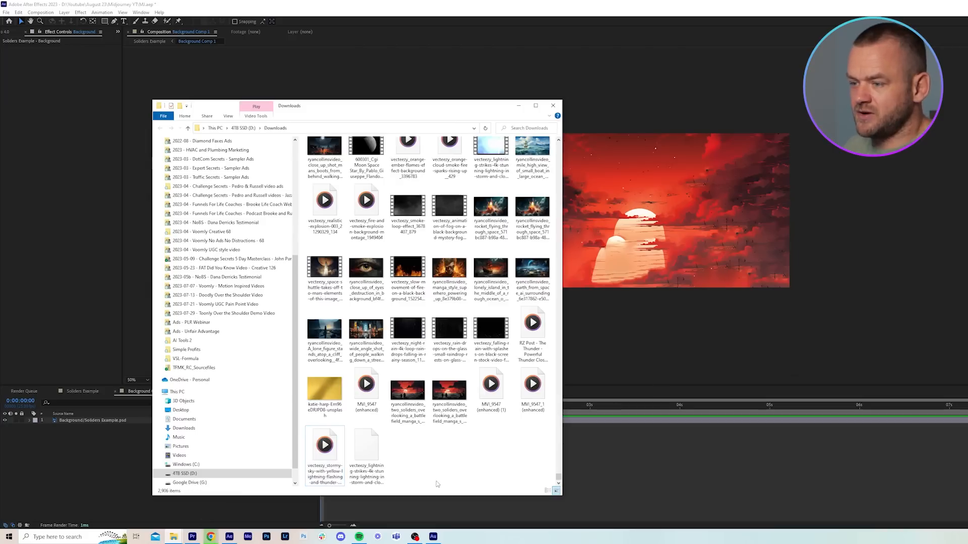
drag(325, 444, 648, 449)
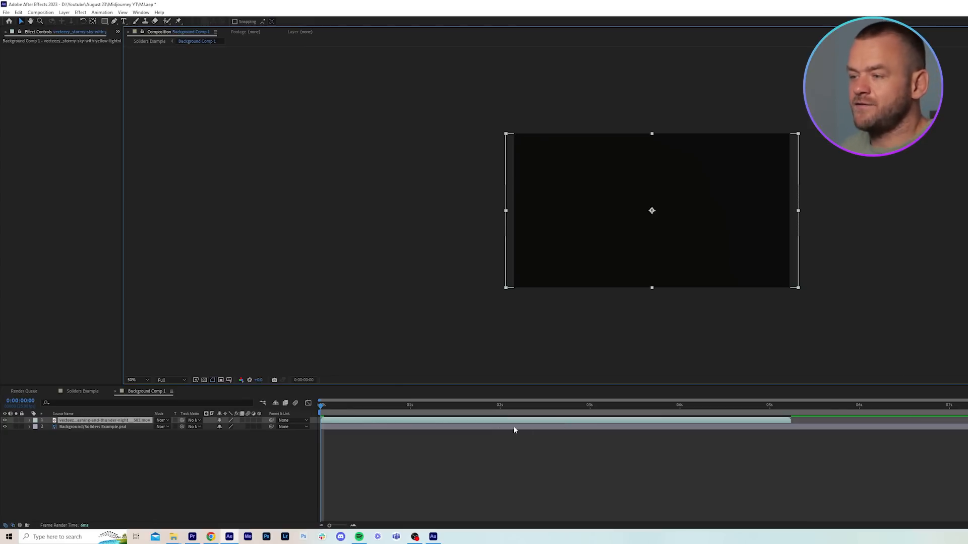
- At the strike around 0:00:01:06, move the lightning footage up so the bolt sits in the upper sky
drag(325, 406, 433, 409)
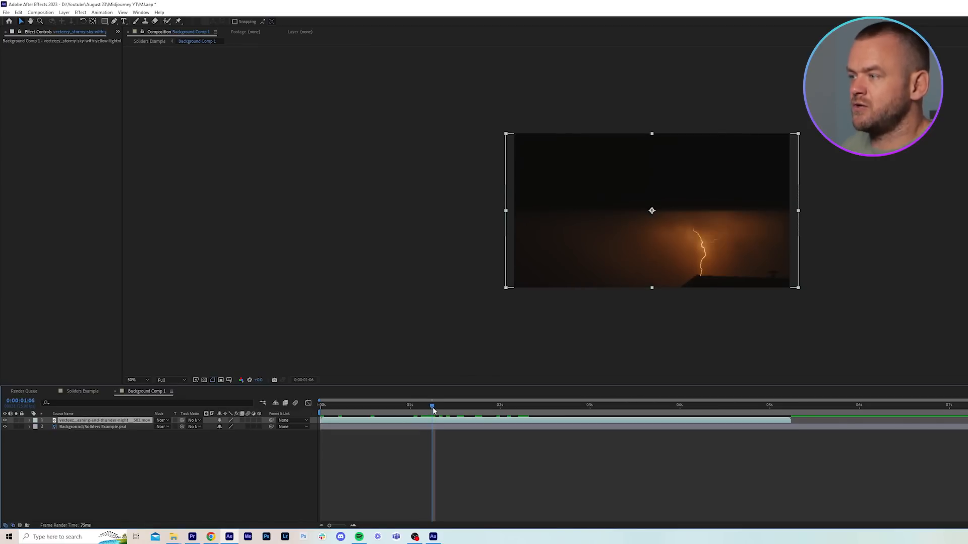
key(shift+Up)
key(shift+Up)
key(shift+Up)
key(shift+Up)
key(shift+Up)
key(shift+Up)
key(shift+Up)
key(shift+Up)
key(shift+Up)
key(shift+Up)
key(shift+Up)
key(shift+Up)
key(shift+Up)
key(shift+Up)
key(shift+Up)
key(shift+Up)
key(shift+Up)
key(shift+Up)
key(shift+Up)
key(shift+Up)
key(shift+Up)
key(shift+Up)
key(shift+Up)
key(shift+Up)
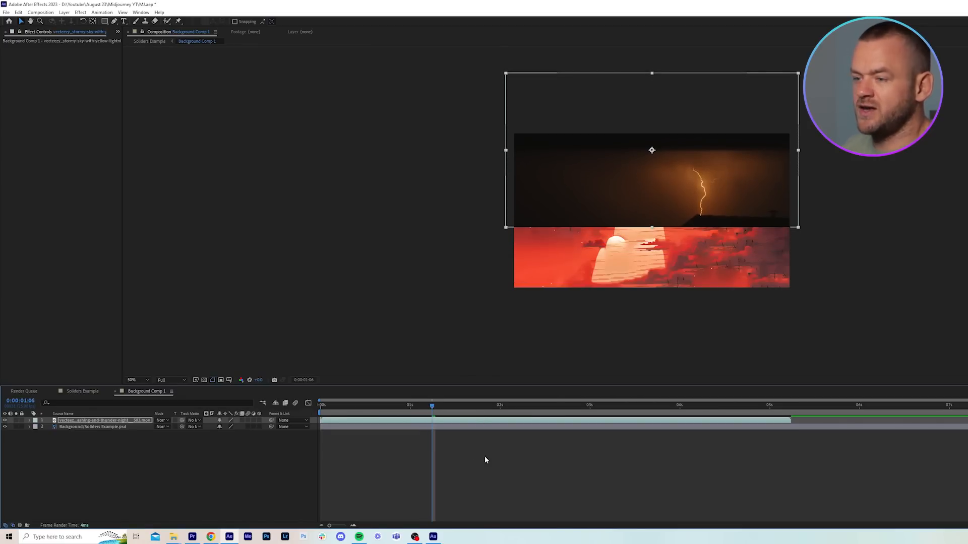
- Set the lightning layer's blending mode to Add and check the strikes over the red sky
click(164, 420)
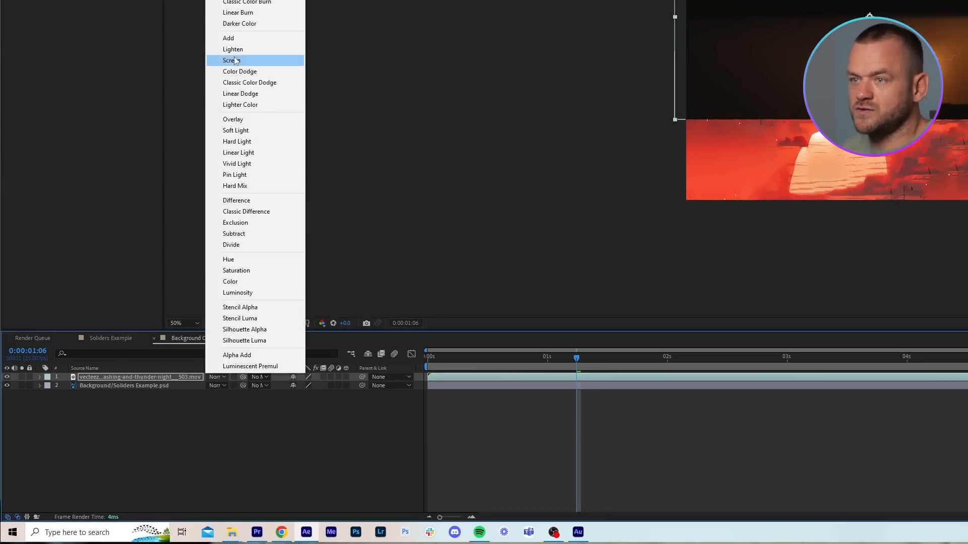
click(237, 39)
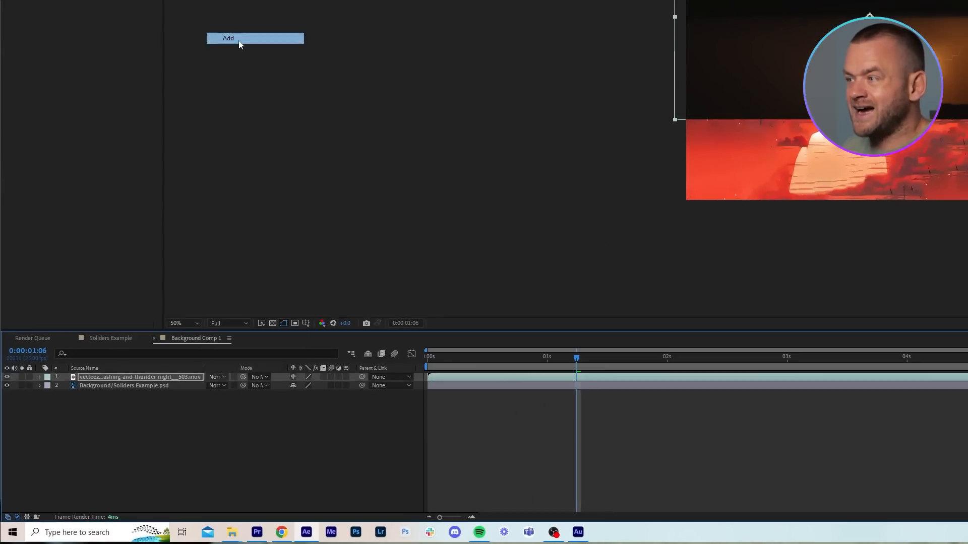
drag(519, 359, 883, 359)
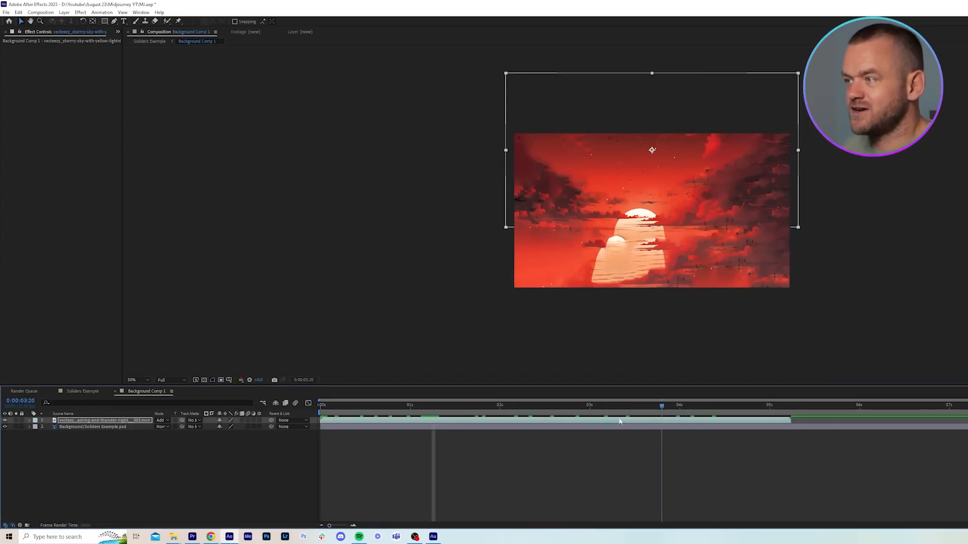
drag(619, 406, 409, 406)
scroll(721, 172, up, 2)
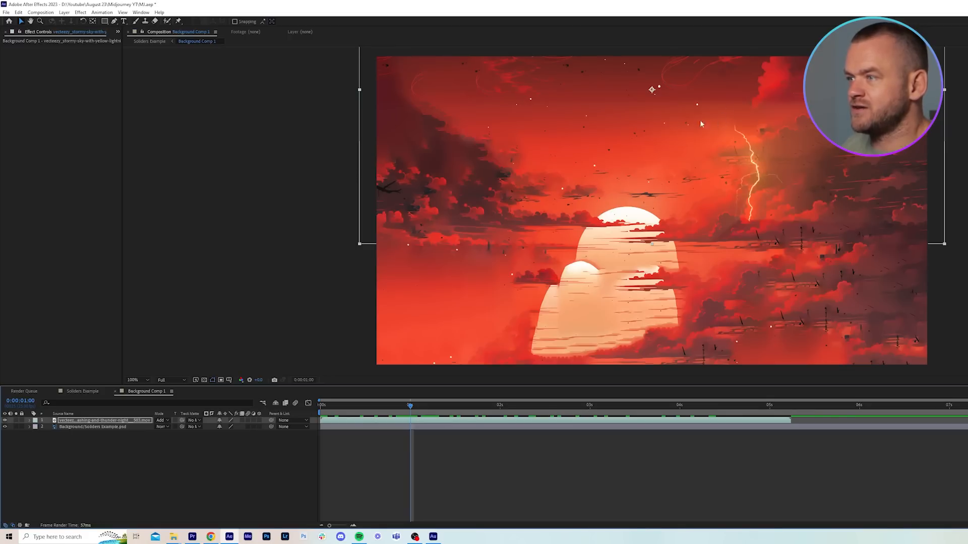
- Draw a closed, rounded Pen tool mask on the lightning layer around the bolt above the clouds on the right
click(114, 21)
click(661, 134)
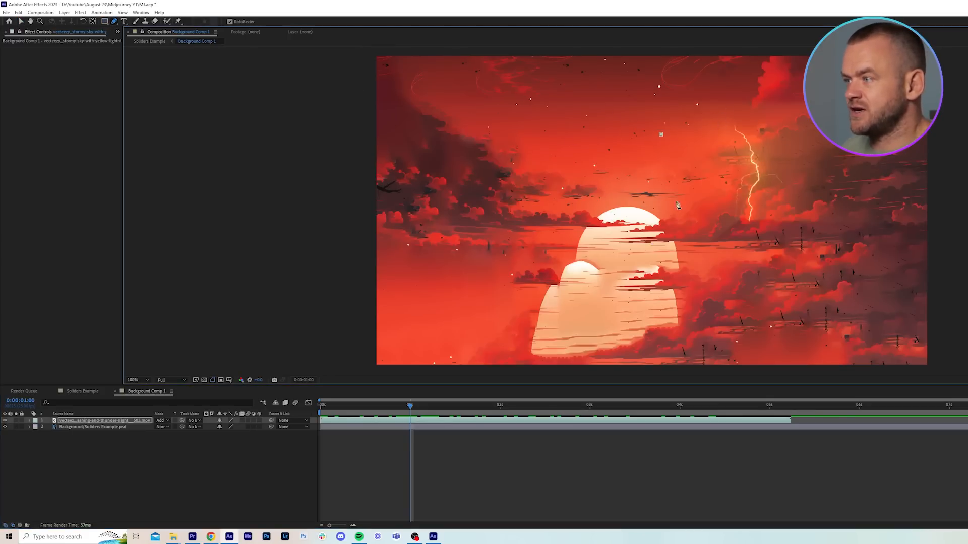
click(747, 239)
click(799, 223)
click(795, 181)
click(760, 111)
click(703, 109)
click(661, 134)
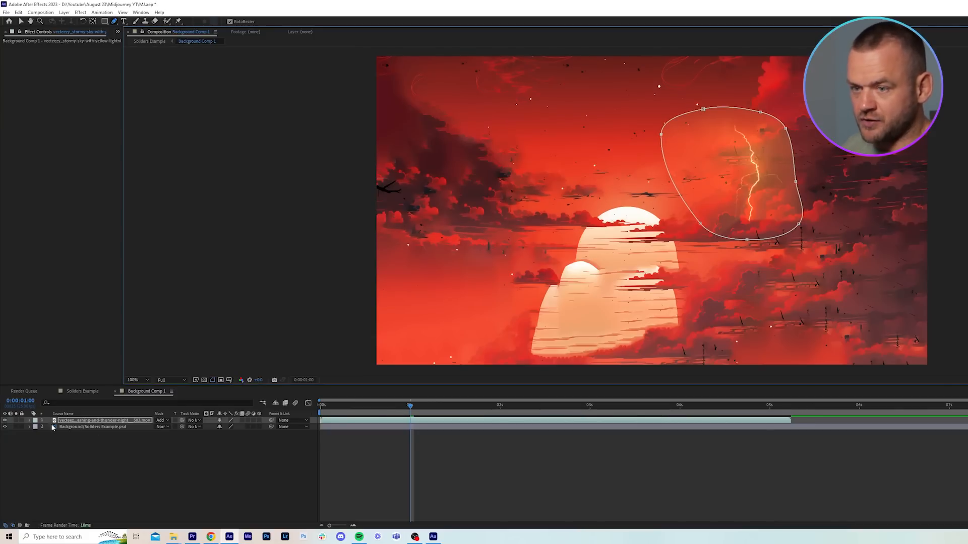
- Set the lightning mask's feather to 50 pixels and check the softened edges across the clip
key(f)
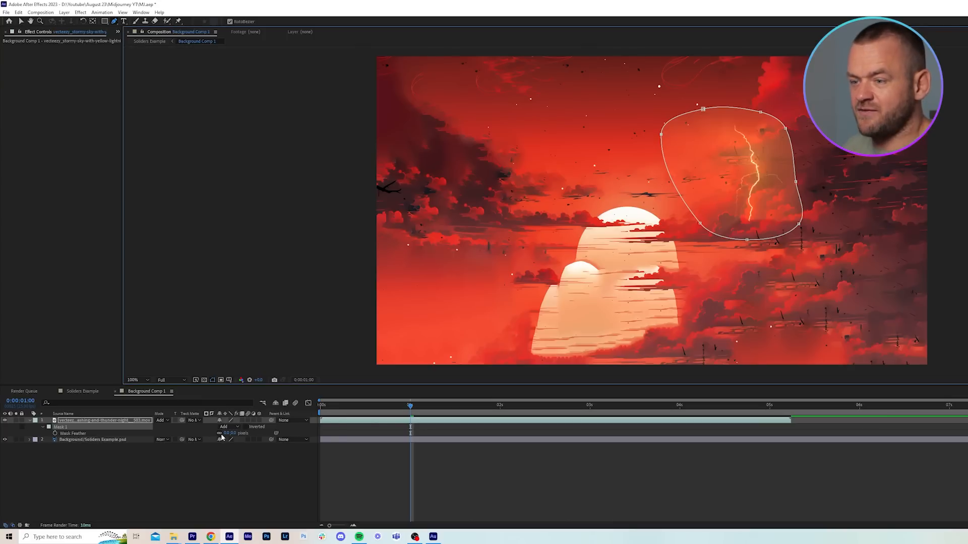
click(227, 434)
text(50)
key(Return)
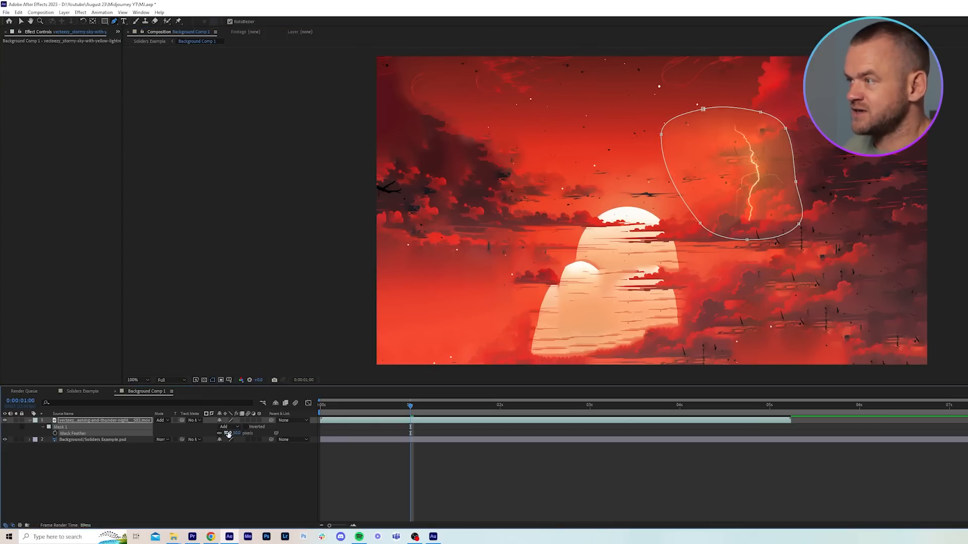
click(603, 412)
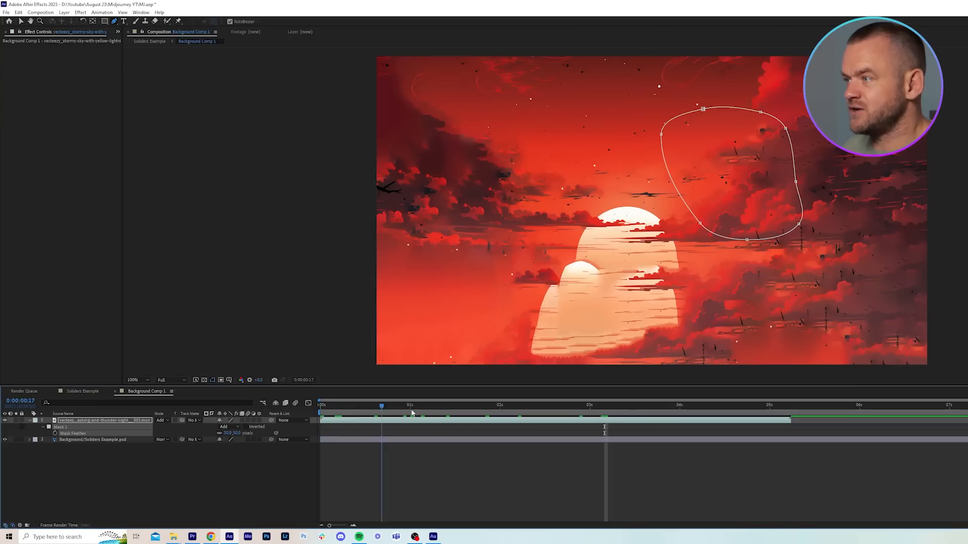
drag(556, 414, 477, 414)
- Duplicate the masked lightning layer and shift the copy later so it starts just before 2 seconds
key(Page_Up)
key(ctrl+d)
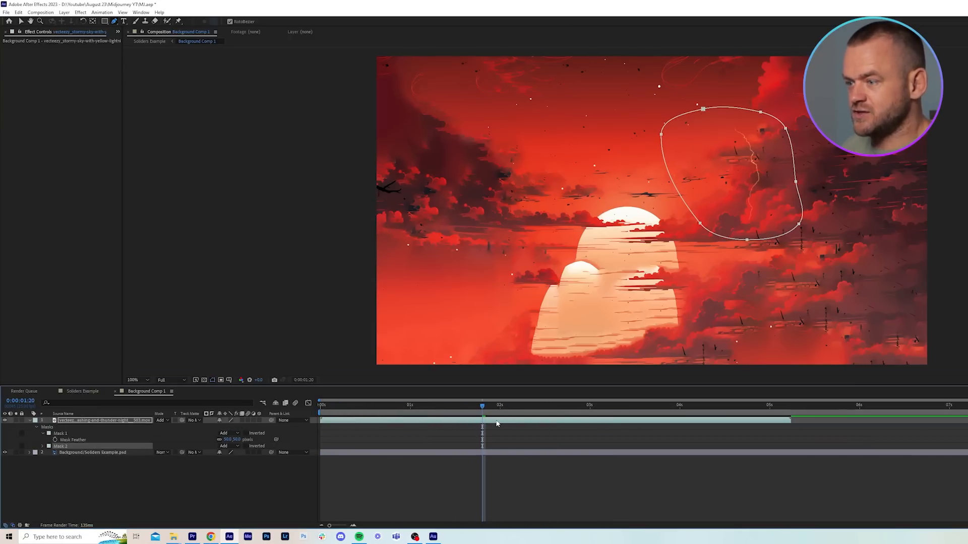
key(Delete)
click(505, 420)
key(ctrl+d)
drag(505, 420, 662, 422)
- At 0:00:03:06, nudge the duplicated lightning layer slightly left so its bolt is offset from the first one
click(612, 409)
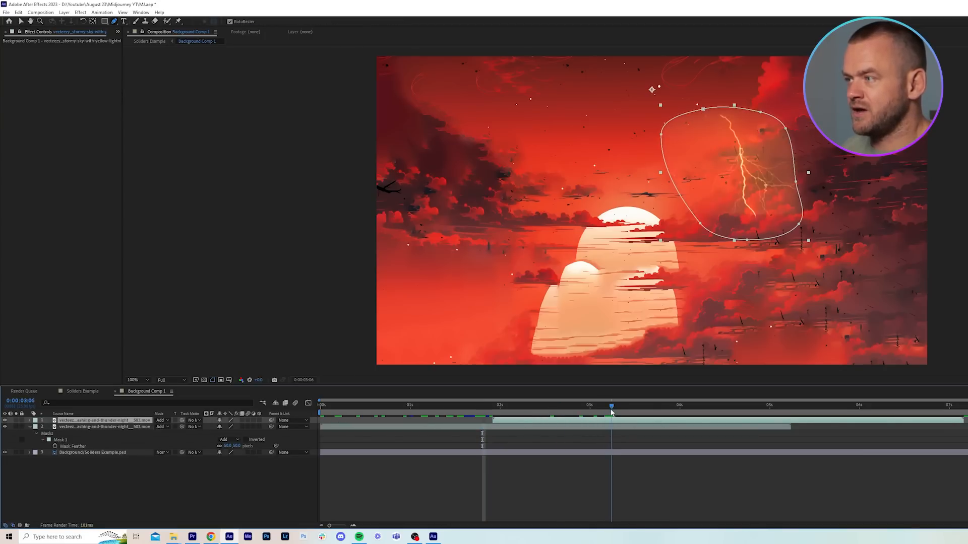
key(shift+Left)
key(shift+Left)
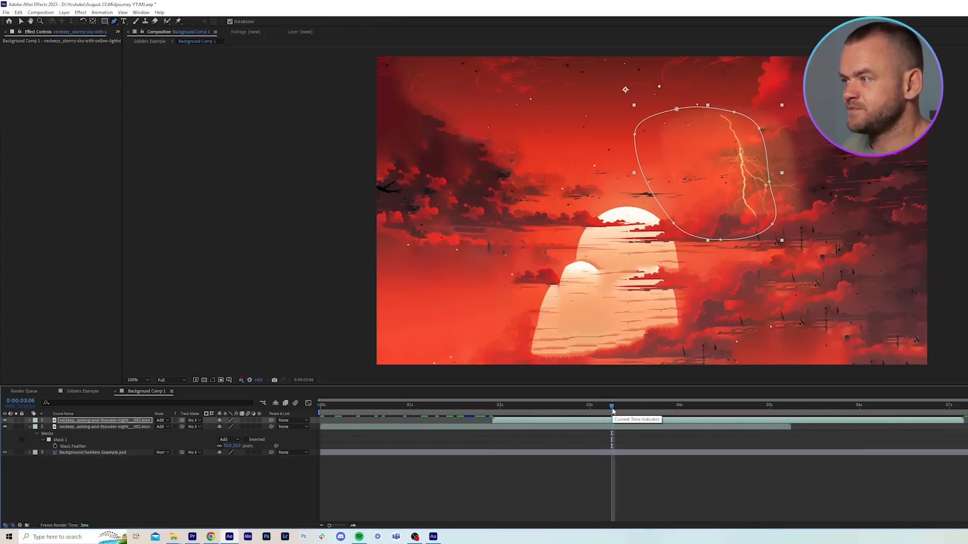
- Duplicate the lightning layer again and shift the new copy to start shortly before 4 seconds, checking its strike at 0:00:04:19
key(ctrl+d)
drag(700, 423, 854, 423)
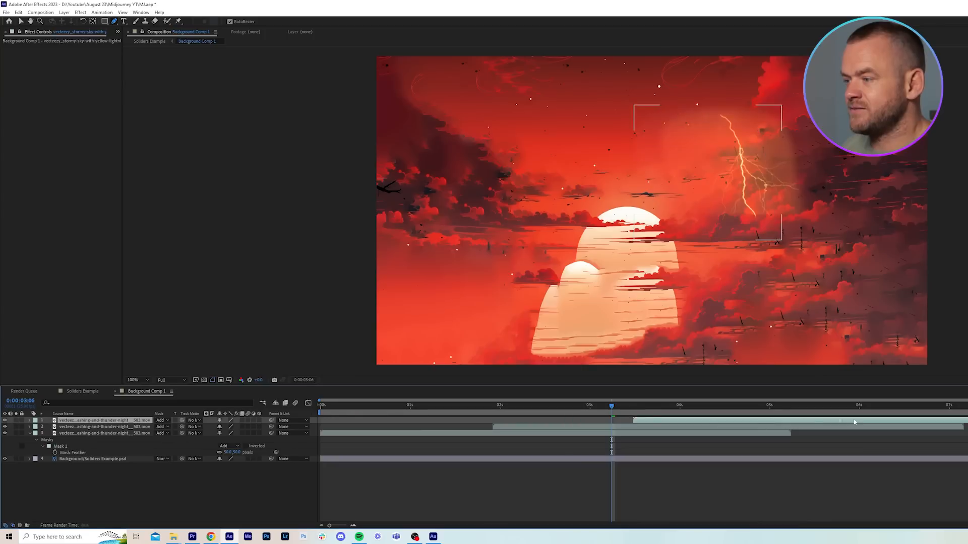
drag(669, 407, 747, 410)
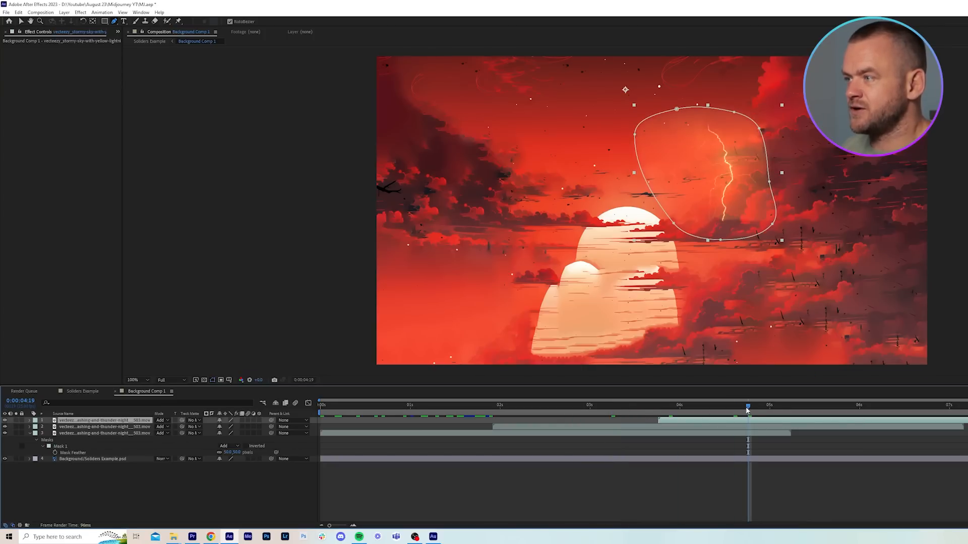
- Move the third lightning copy over the dark clouds on the left and tighten its mask around the bolt
key(v)
drag(721, 201, 472, 201)
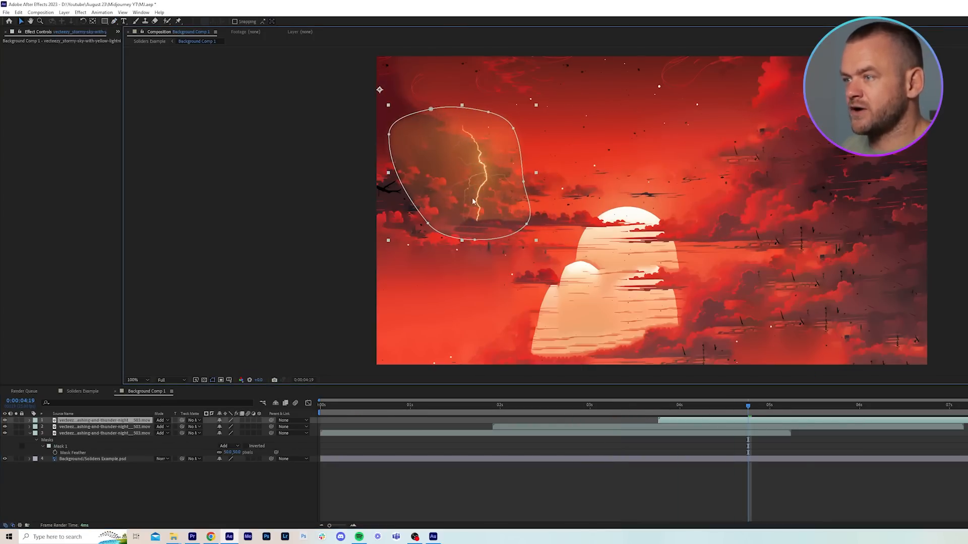
key(ctrl+z)
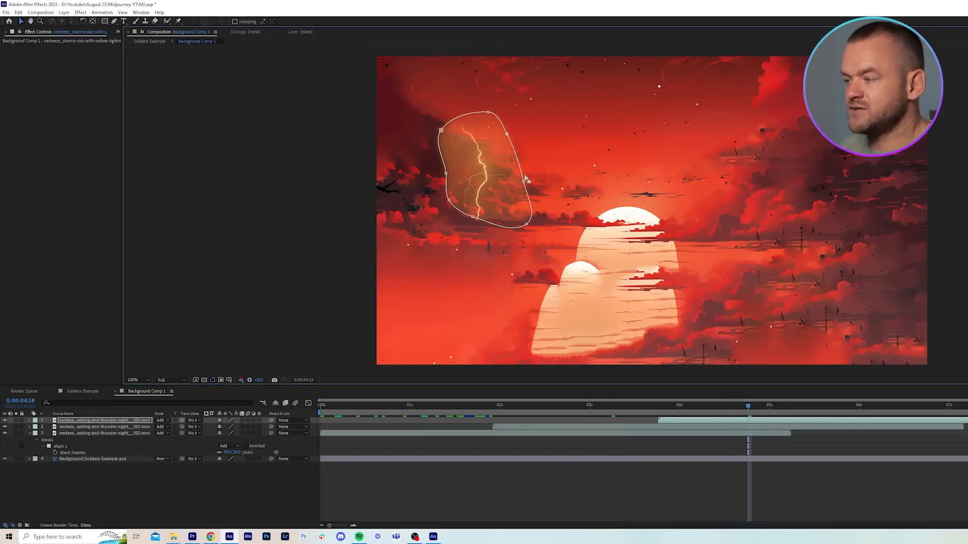
- Flip the third lightning copy horizontally, reposition it over the left clouds, and review the strikes through the timeline
right_click(748, 420)
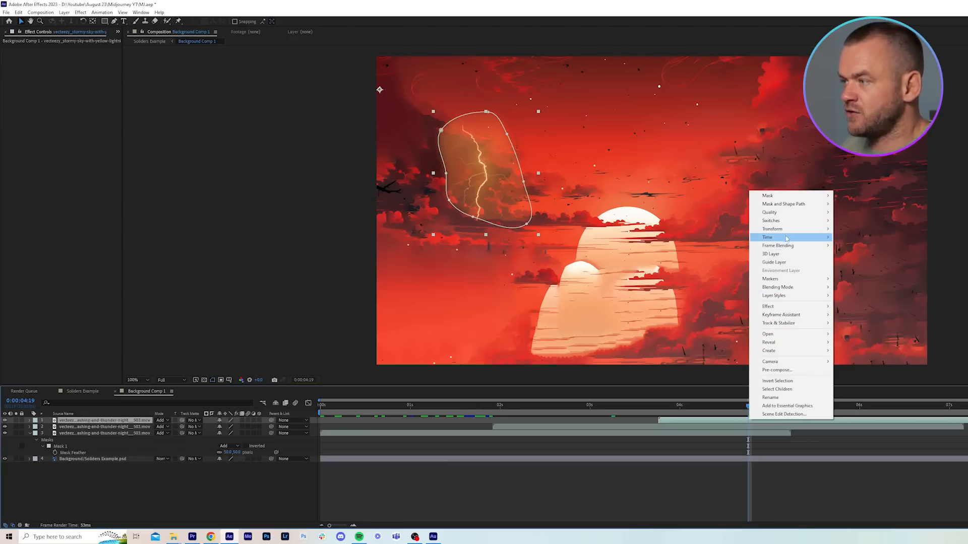
mouse_move(786, 230)
click(870, 296)
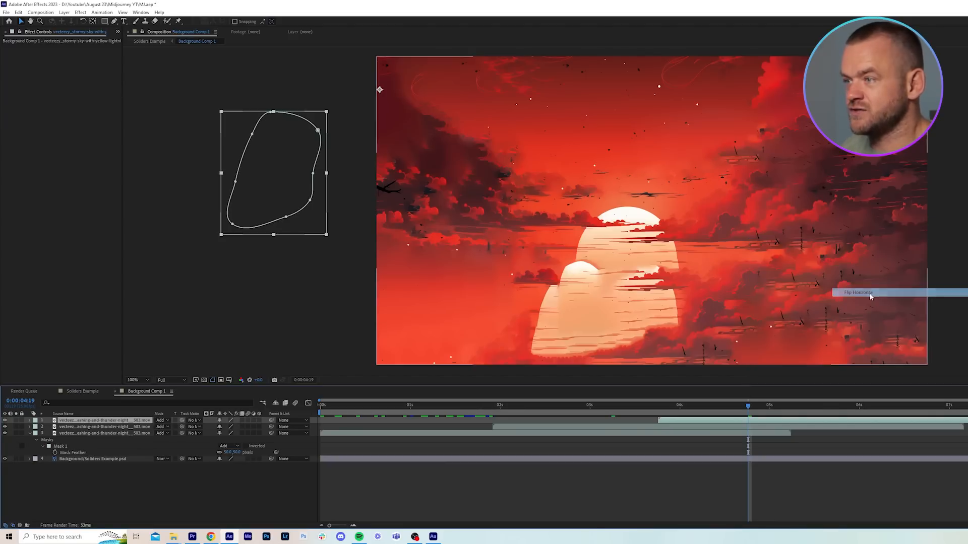
drag(279, 199, 487, 203)
drag(712, 413, 420, 406)
drag(662, 406, 733, 405)
drag(664, 406, 562, 406)
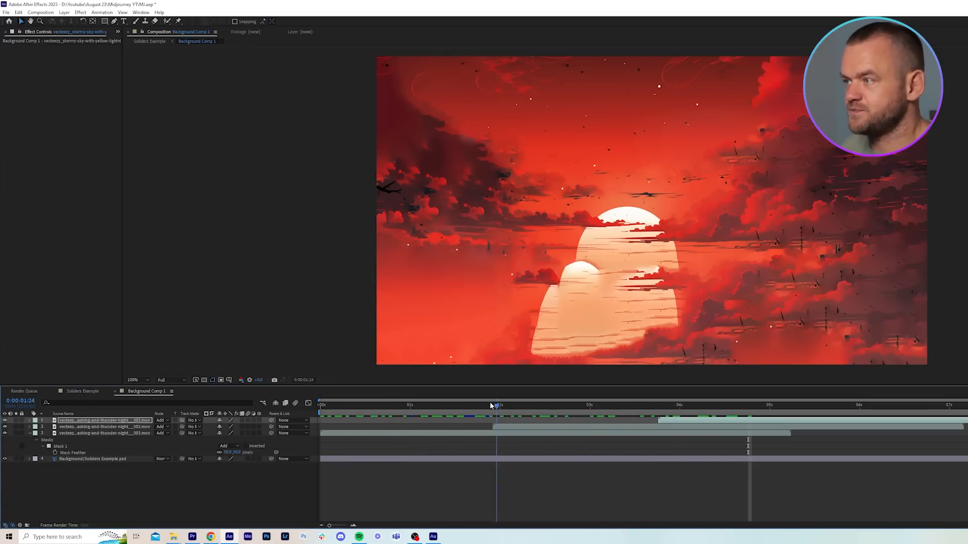
- Return to the Soliders Example composition and preview the lightning behind the soldiers and clouds
click(81, 392)
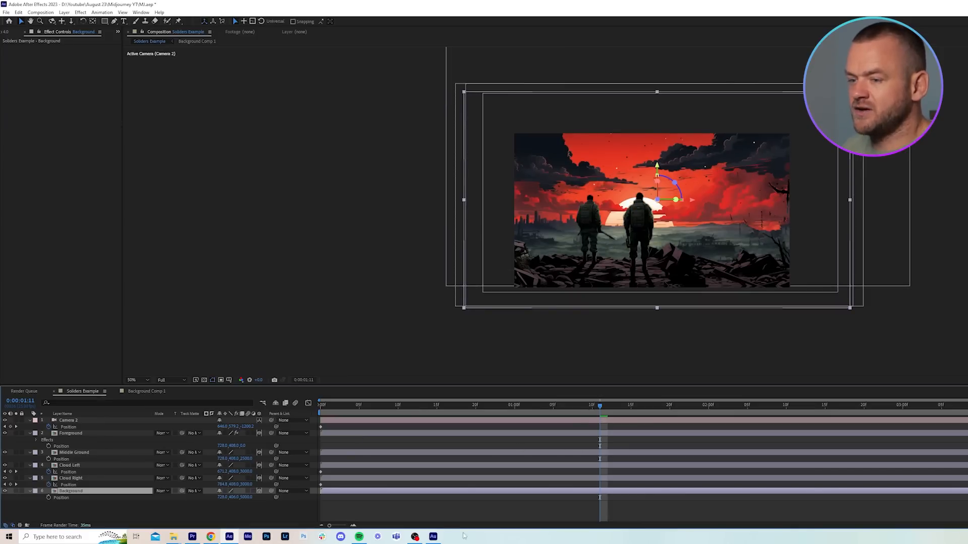
click(448, 520)
click(89, 491)
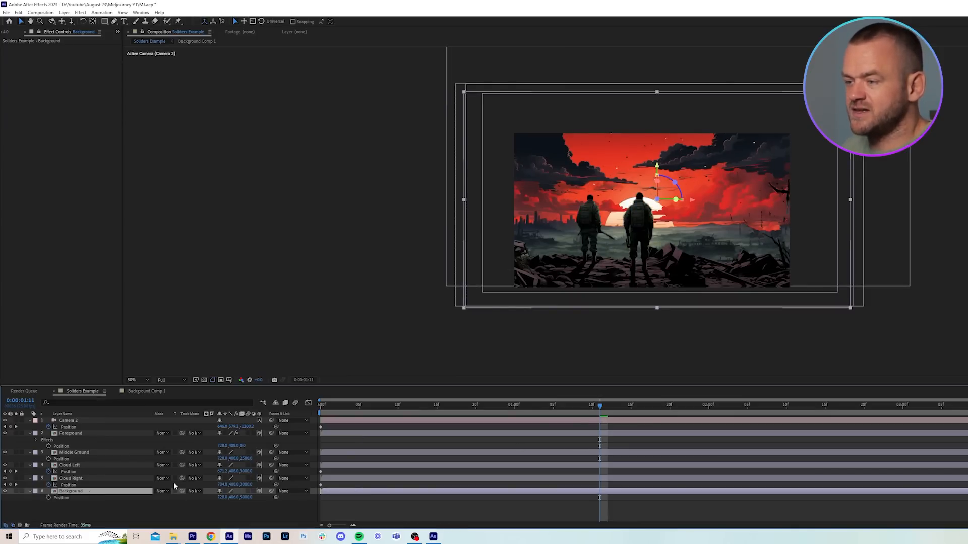
drag(599, 406, 863, 407)
key(space)
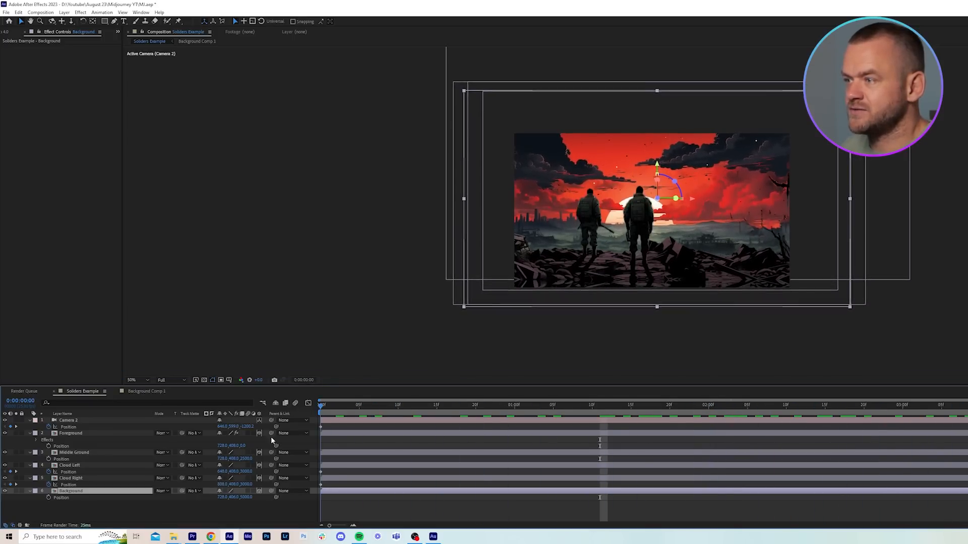
- Reopen the Background precomp and move all three lightning layers down together toward the horizon
double_click(665, 492)
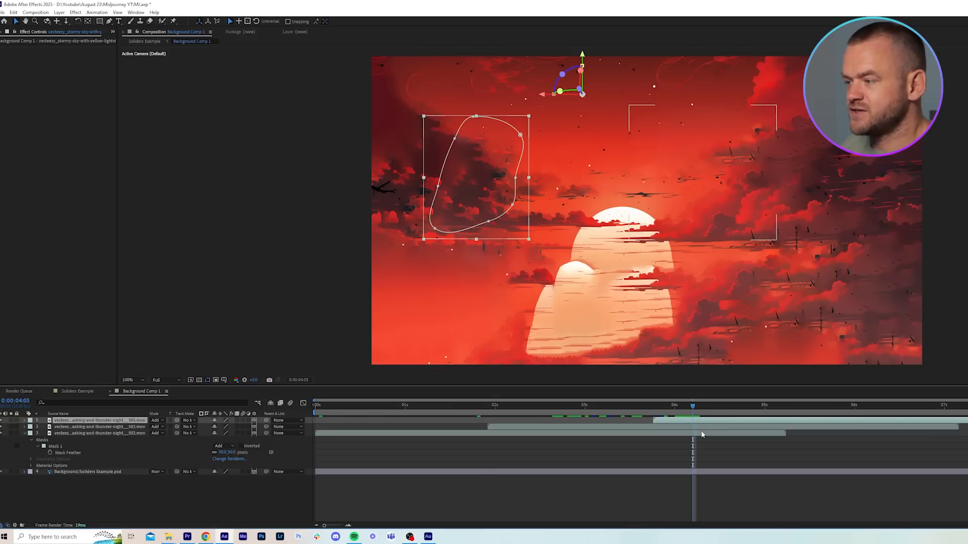
key(shift+Down)
key(shift+Down)
key(shift+Down)
key(shift+Down)
key(shift+Down)
key(shift+Down)
key(shift+Down)
key(shift+Down)
key(shift+Down)
key(shift+Down)
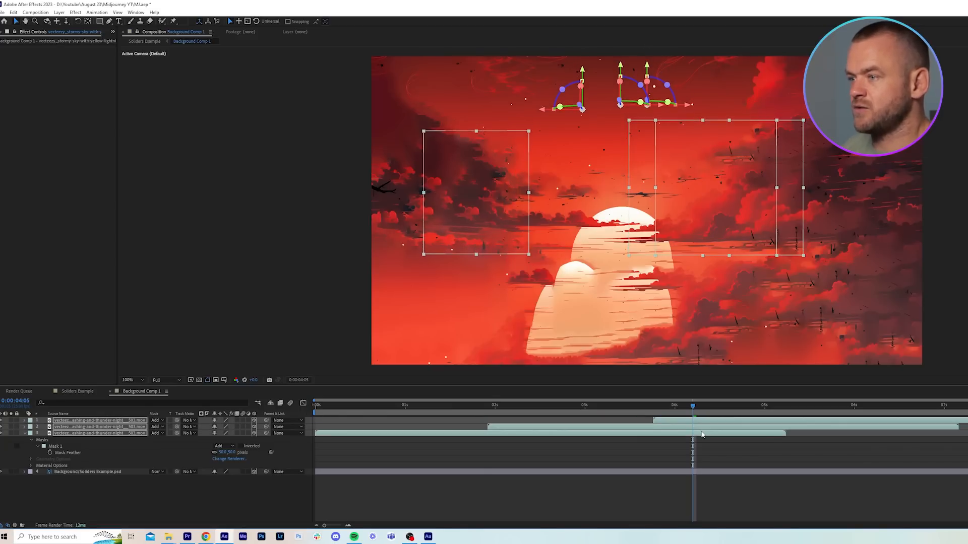
key(shift+Down)
key(shift+Down)
key(shift+Down)
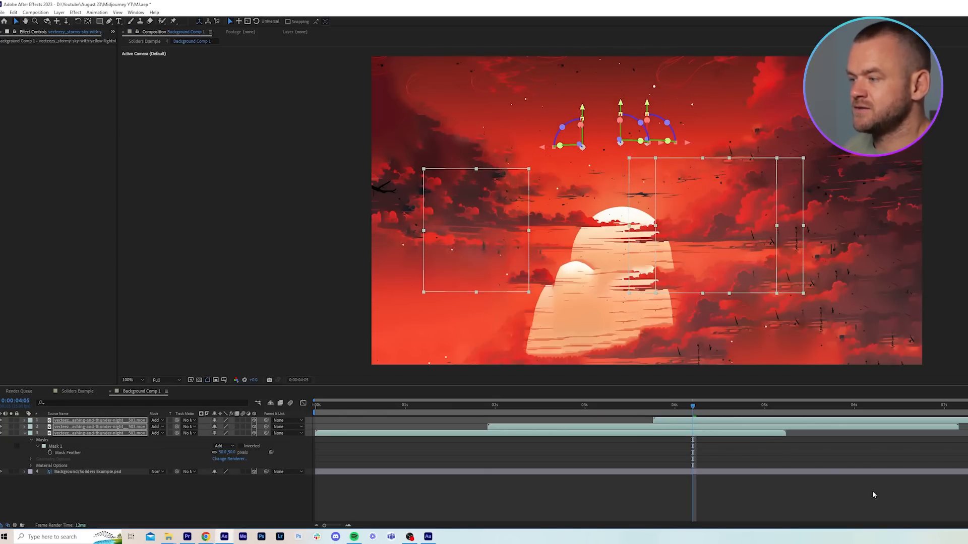
- Set the opacity of all three lightning layers to 50% and preview the softened strikes in the Soliders Example composition
drag(635, 410, 692, 410)
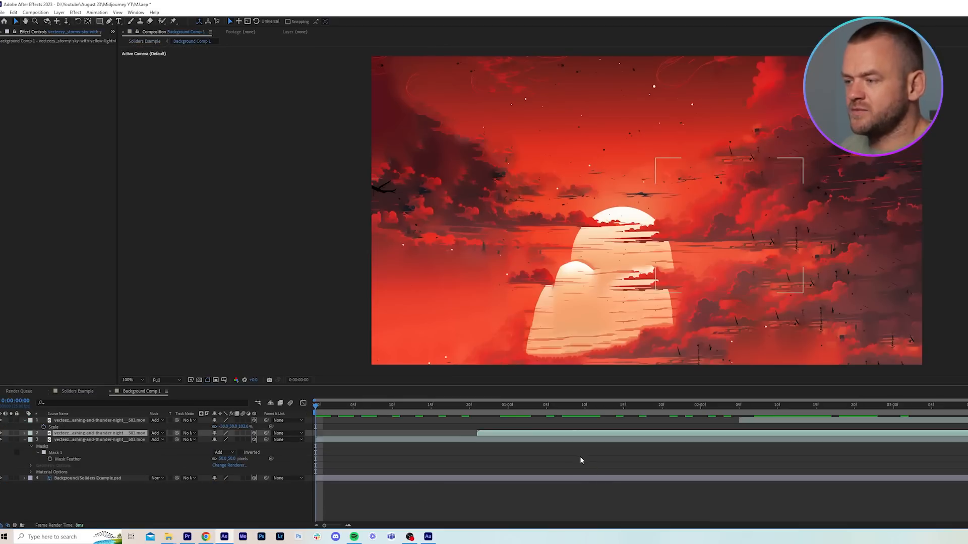
click(582, 440)
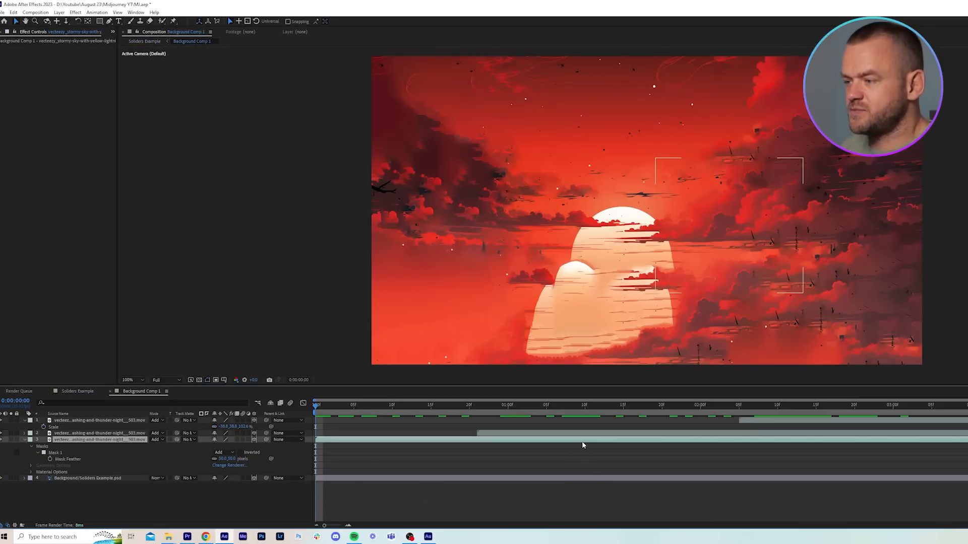
shift+click(761, 422)
key(t)
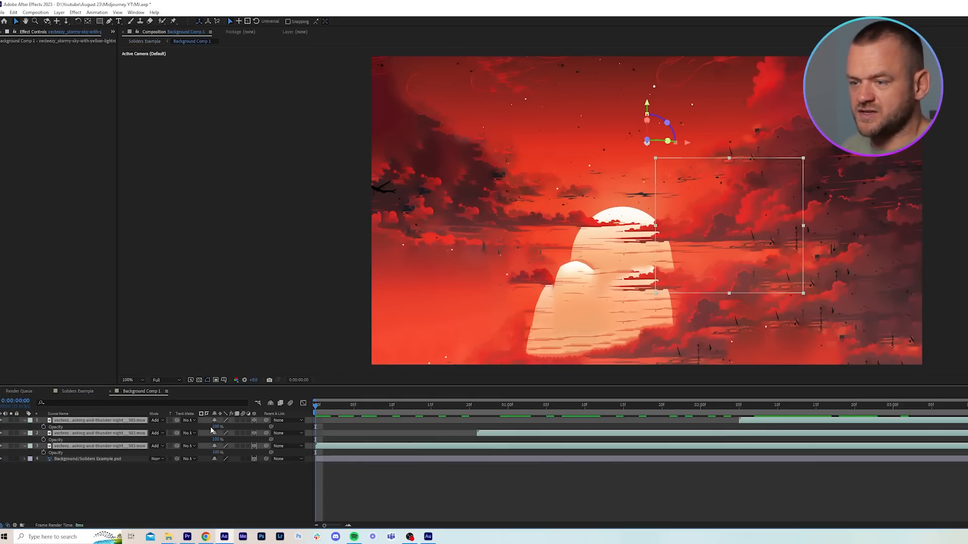
key(Return)
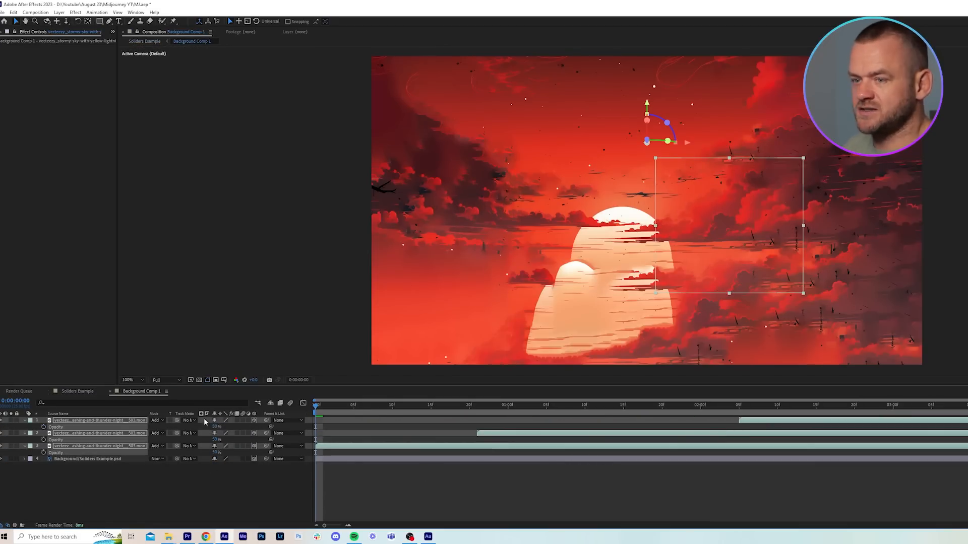
click(98, 394)
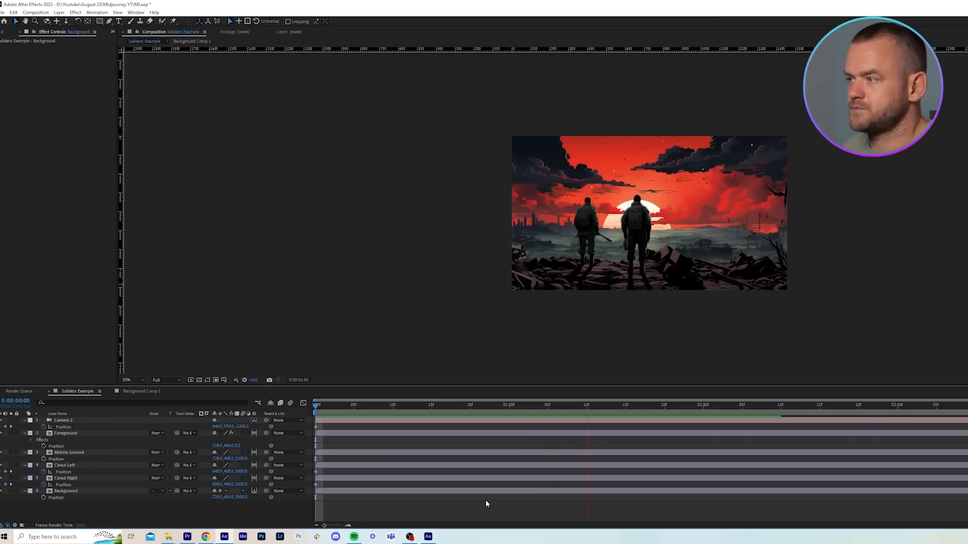
key(space)
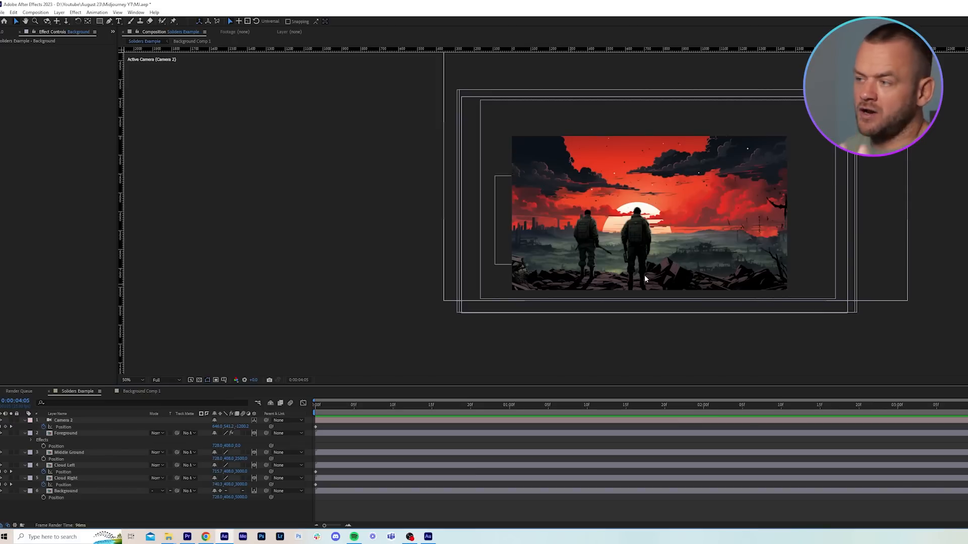
- Switch to the browser, search Vecteezy videos for fog, and open a fog clip on a black background
click(205, 536)
click(191, 86)
text(fog)
key(Return)
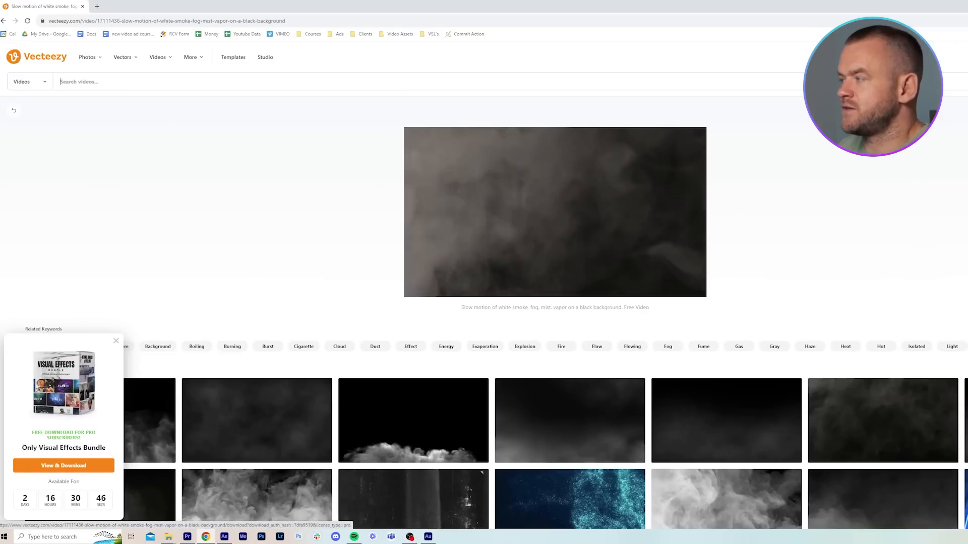
click(737, 410)
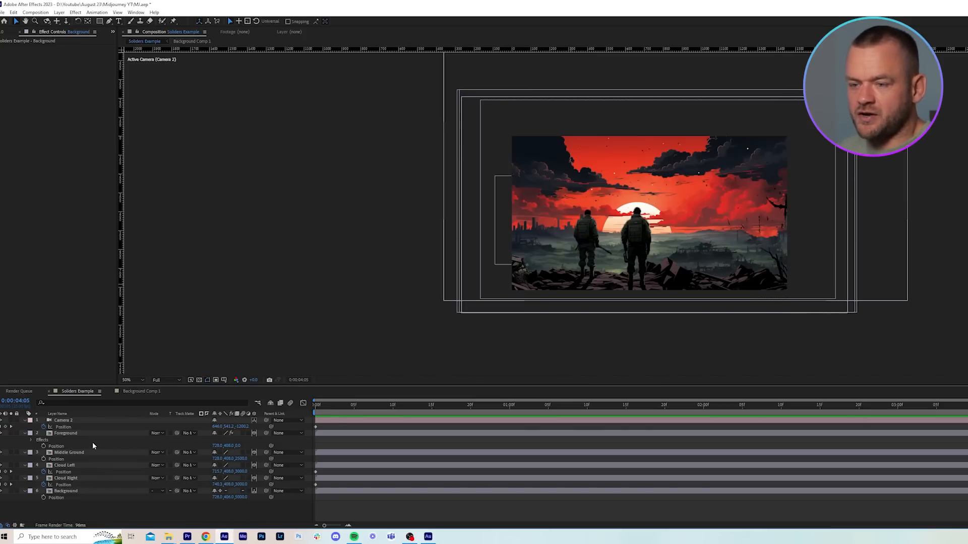
- Precompose the Middle Ground layer in After Effects and add the downloaded fog animation clip above the artwork inside the precomp
click(94, 452)
key(ctrl+shift+c)
key(Return)
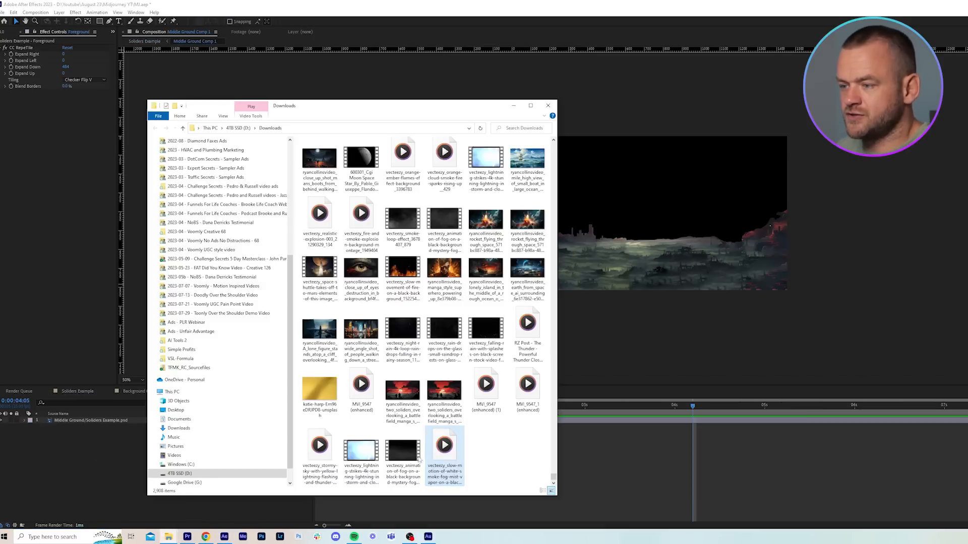
drag(400, 453, 598, 482)
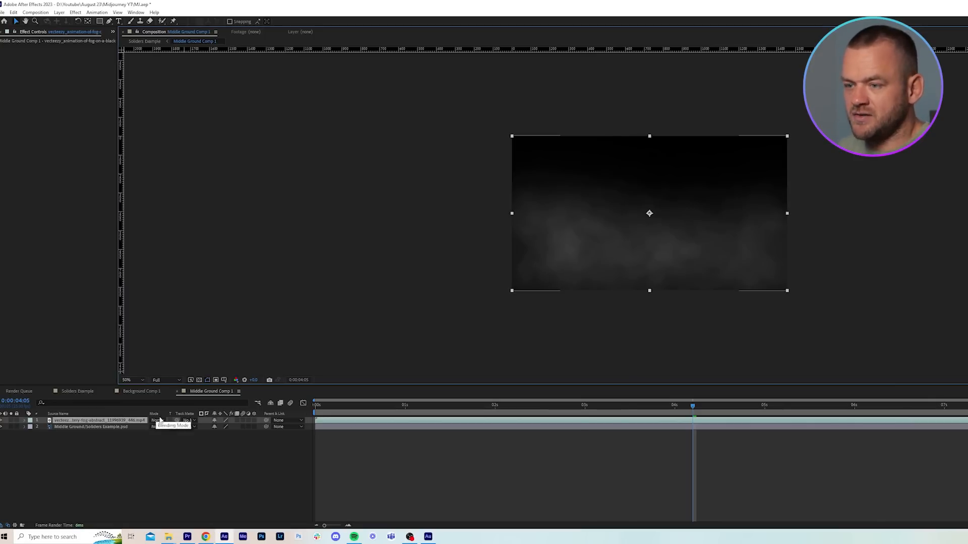
- Set the fog clip's blending mode to Add and preview it over the middle ground
click(190, 421)
click(157, 421)
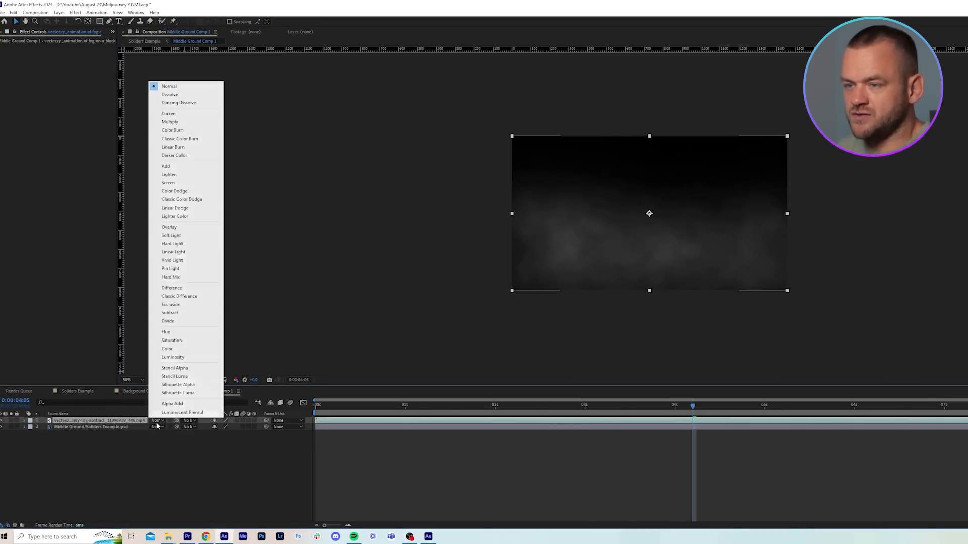
click(184, 166)
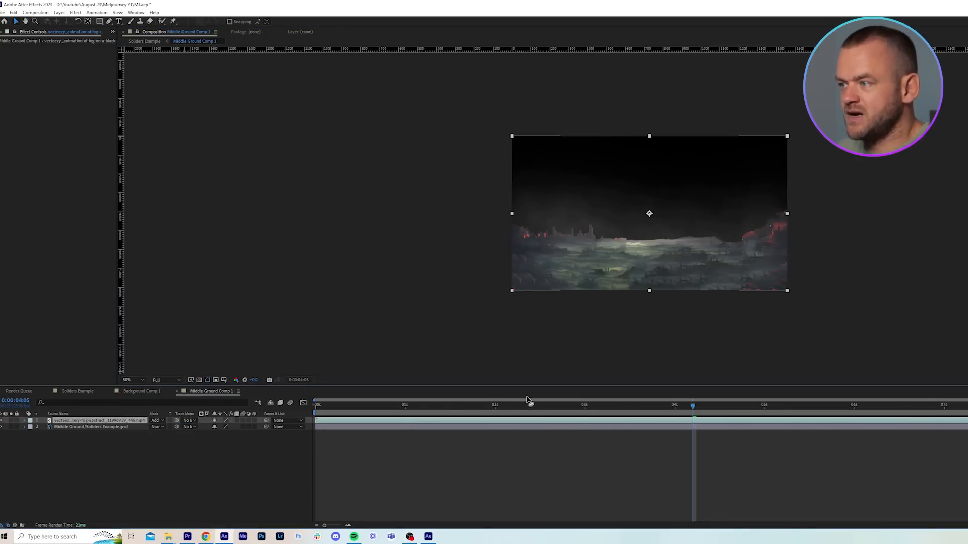
key(space)
- Return to the Soliders Example composition, enable Collapse Transformations on the Middle Ground layer, and preview the fog in the full scene
click(143, 392)
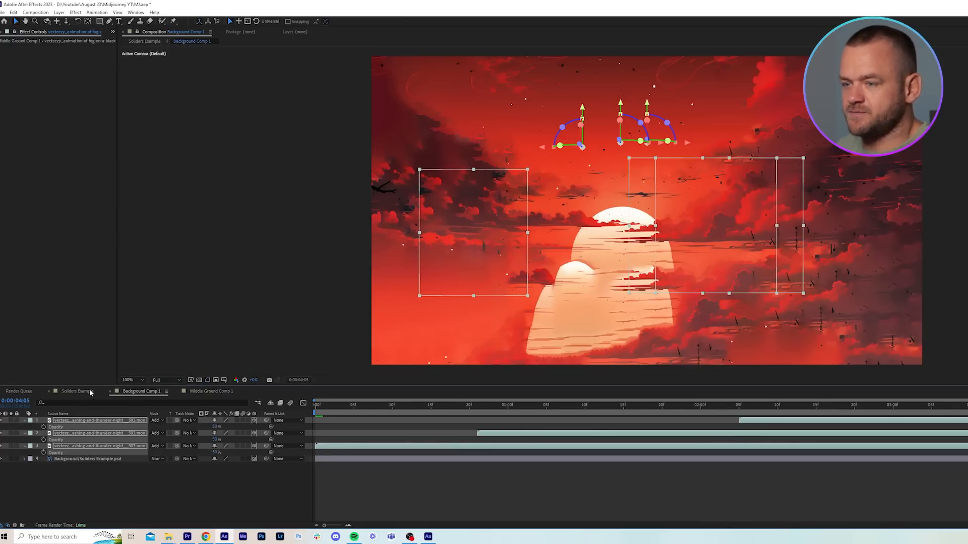
click(89, 391)
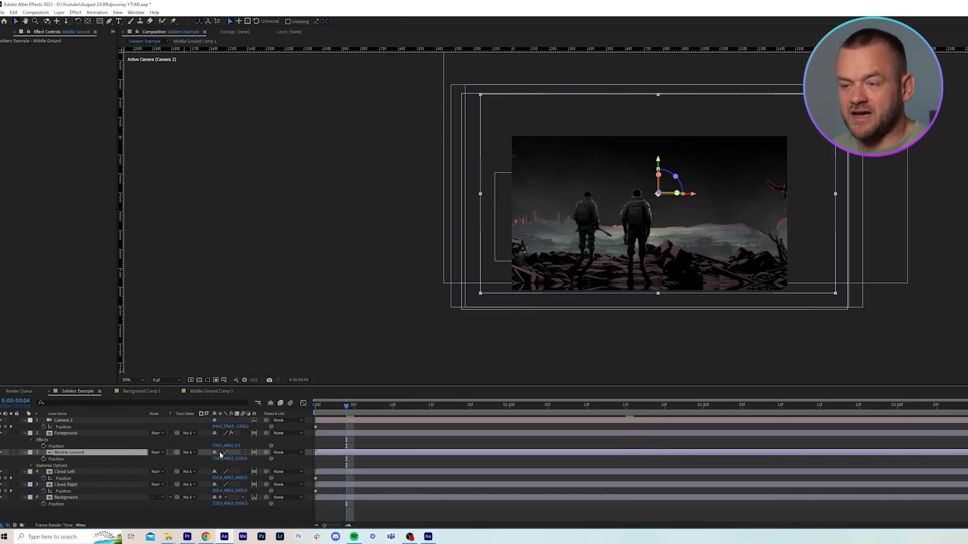
click(220, 452)
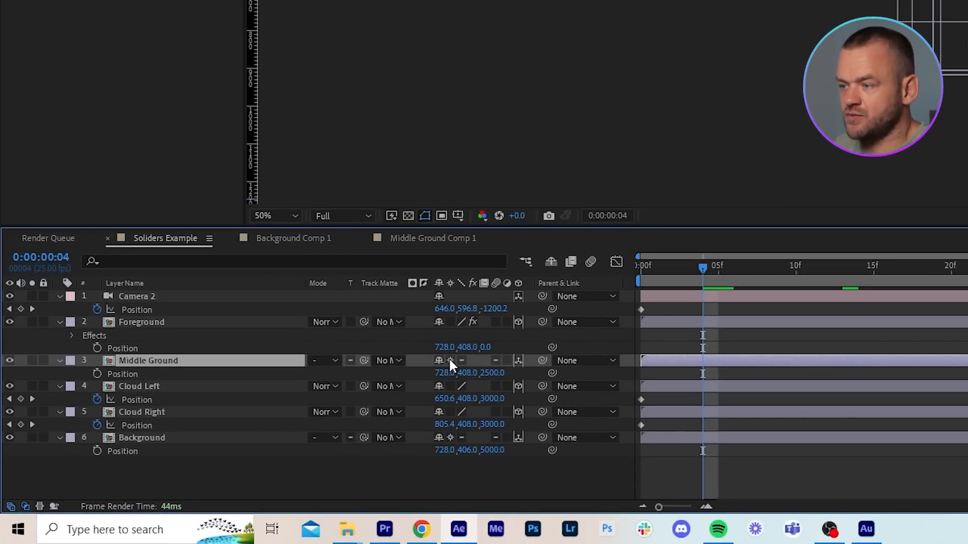
click(446, 361)
click(446, 361)
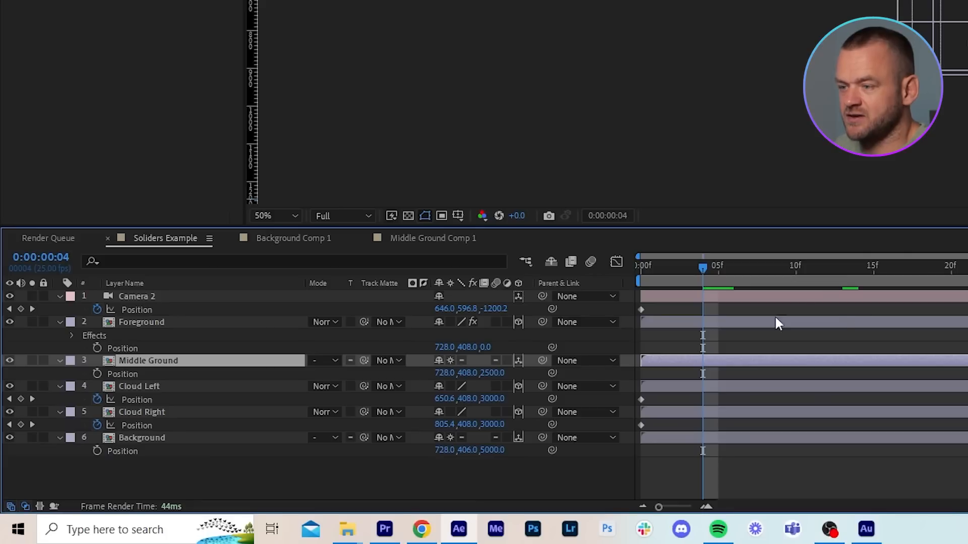
click(779, 479)
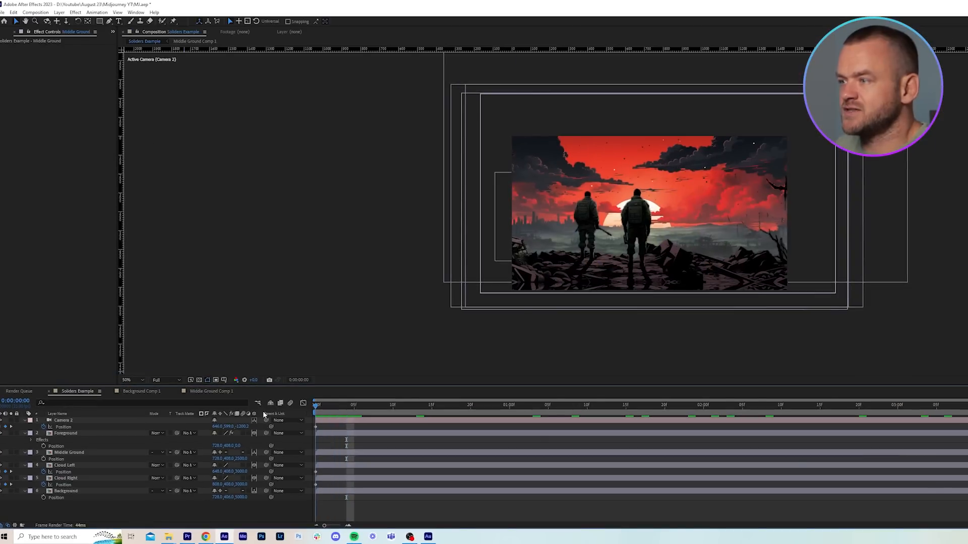
key(space)
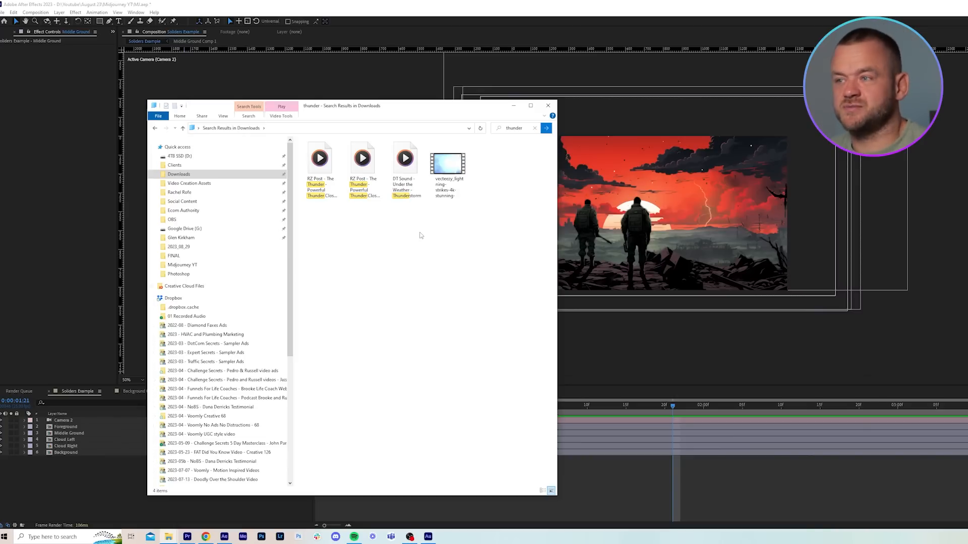
- Add the downloaded "DT Sound - Under the Weather - Thunderstorm" audio to the Soliders Example composition
drag(405, 162, 456, 464)
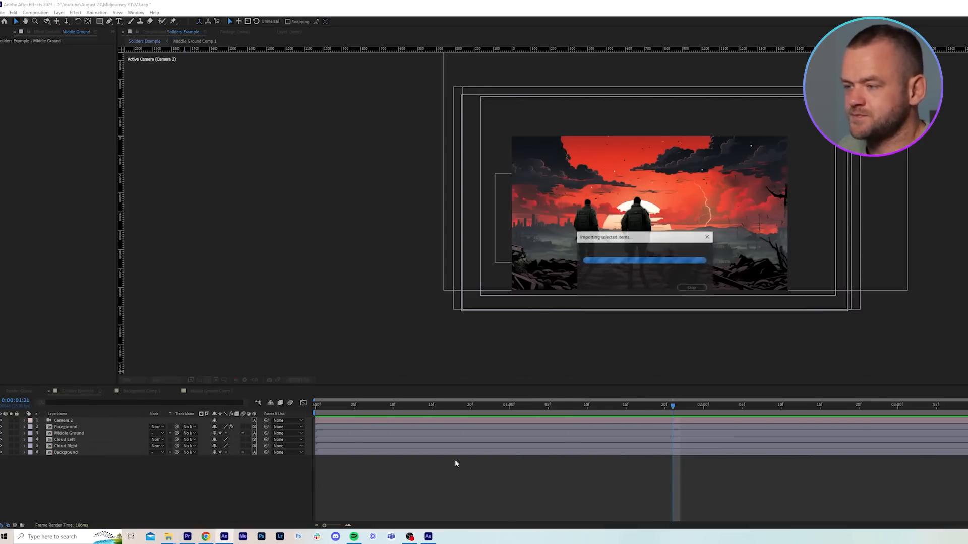
- Send the Soliders Example composition to the Adobe Media Encoder queue and set its export format to H.264
click(3, 12)
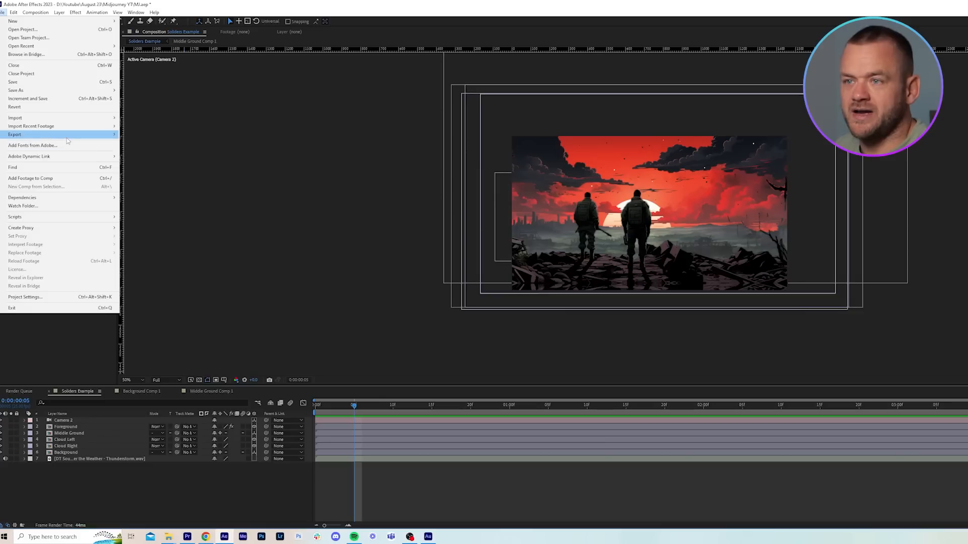
mouse_move(67, 139)
click(149, 135)
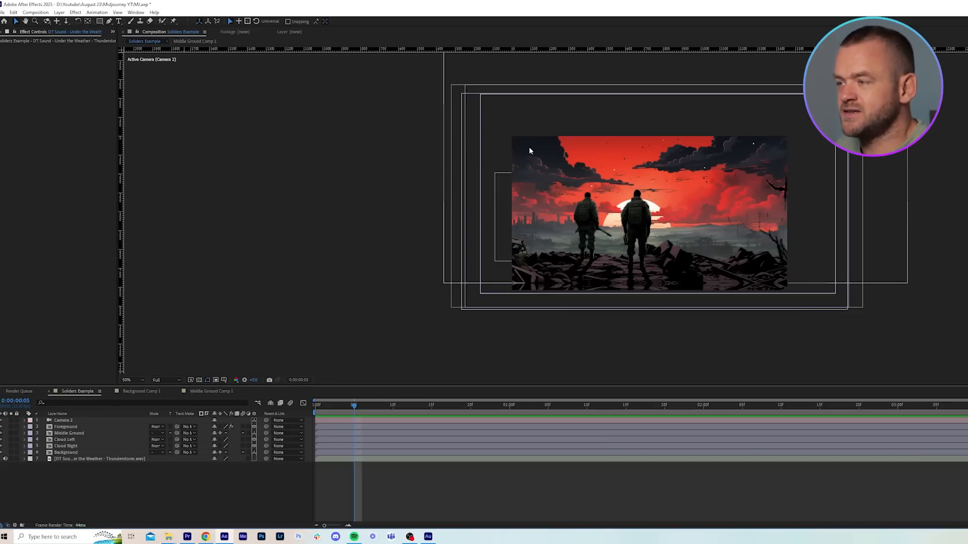
click(776, 130)
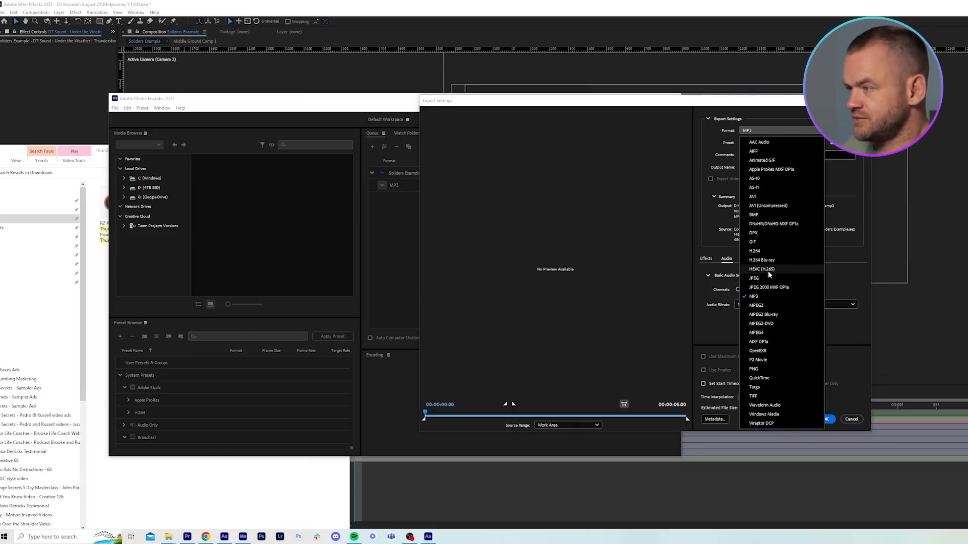
click(774, 251)
click(825, 419)
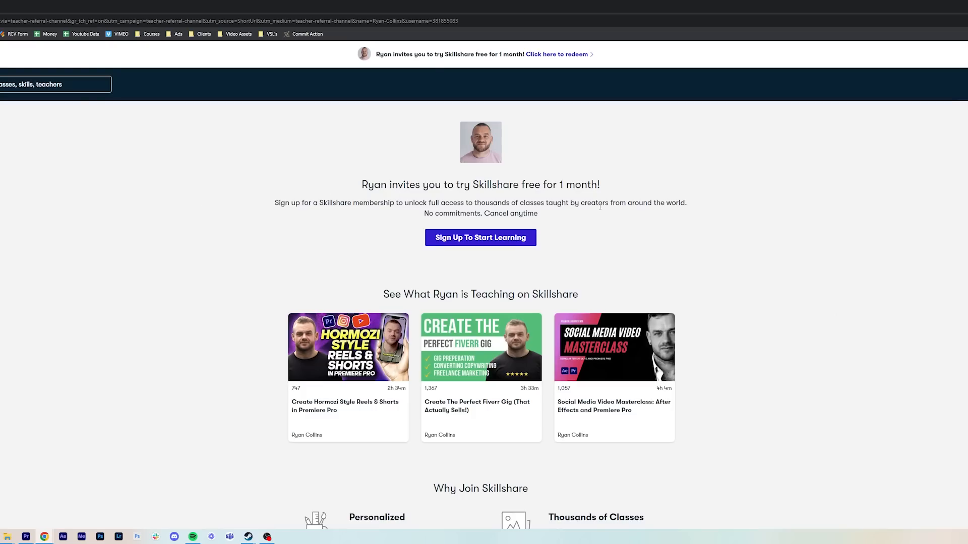
scroll(388, 300, down, 2)
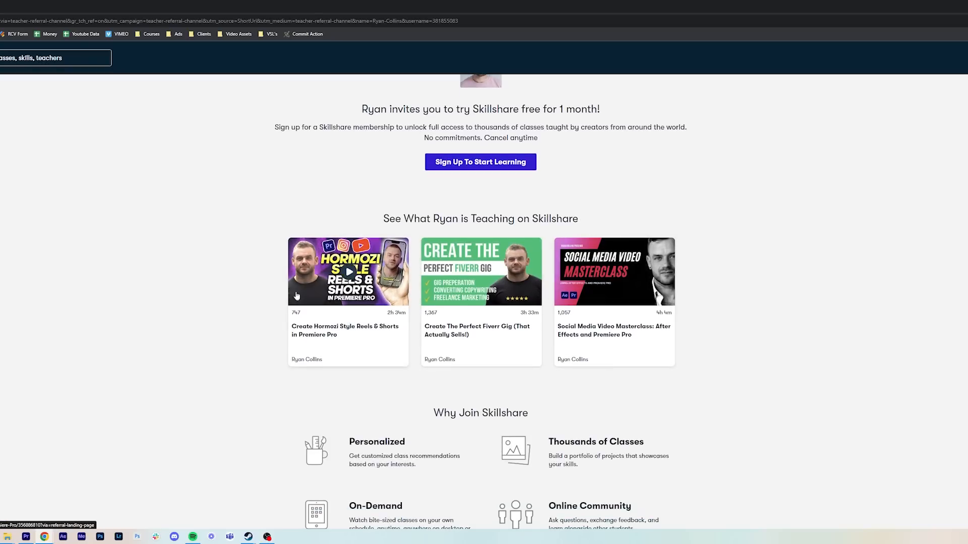
scroll(751, 267, up, 2)
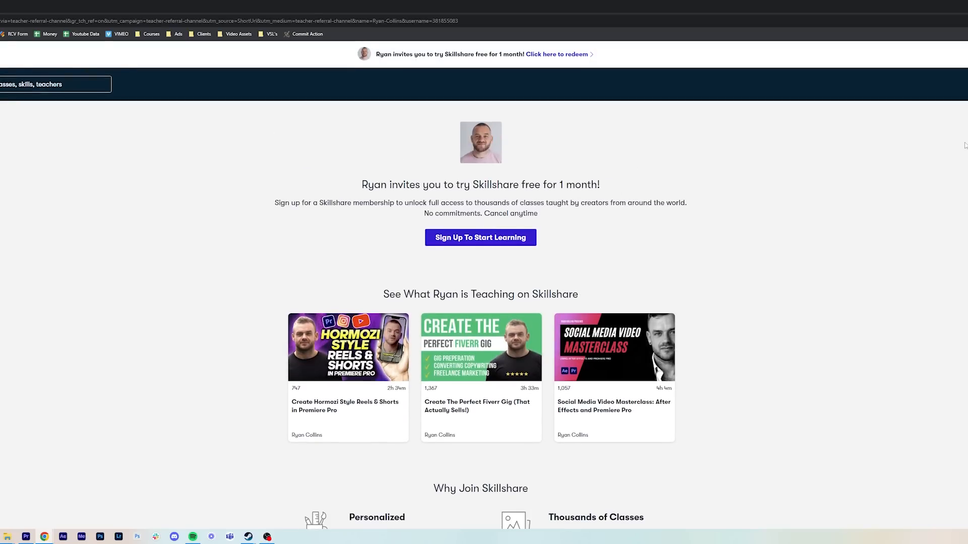